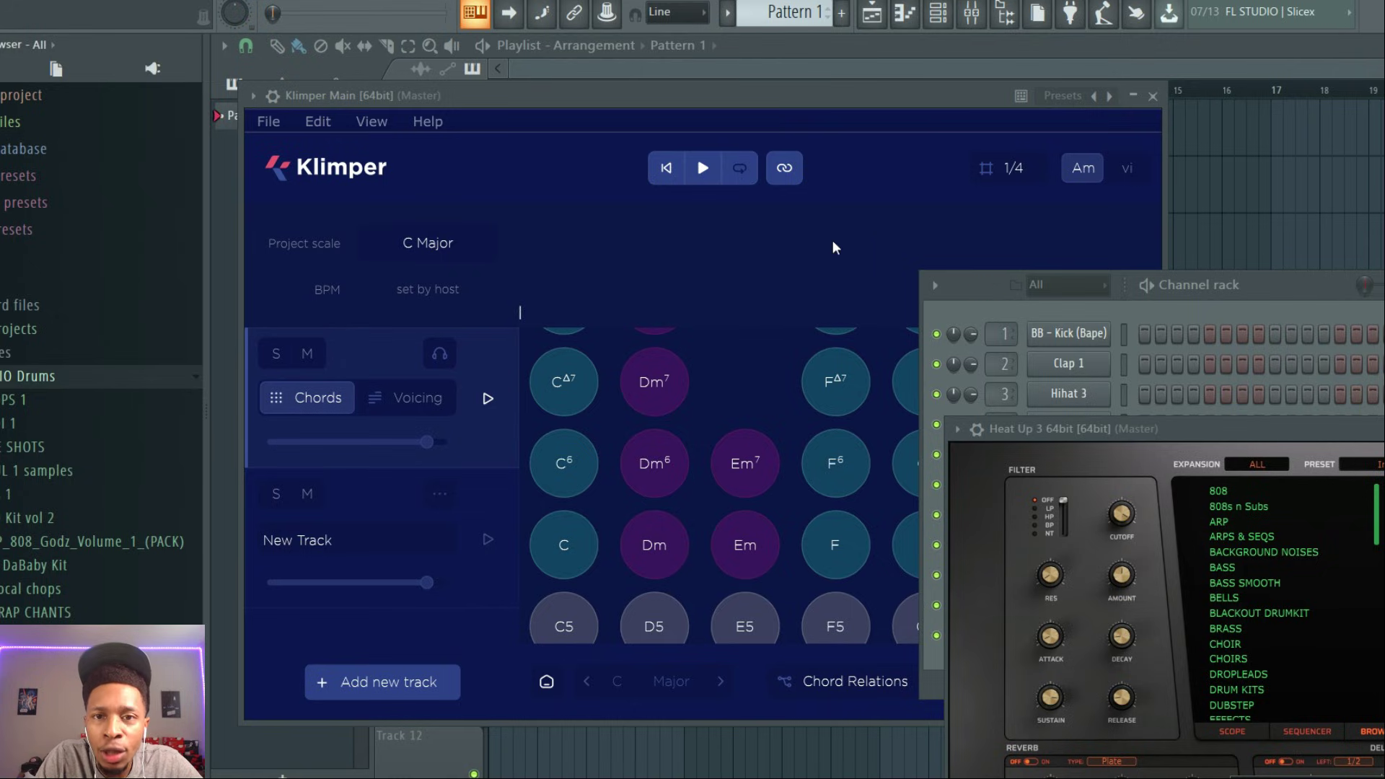
Change Klimper's project scale to C Minor, glance at the voicing view, then return to chords
left_click(766, 101)
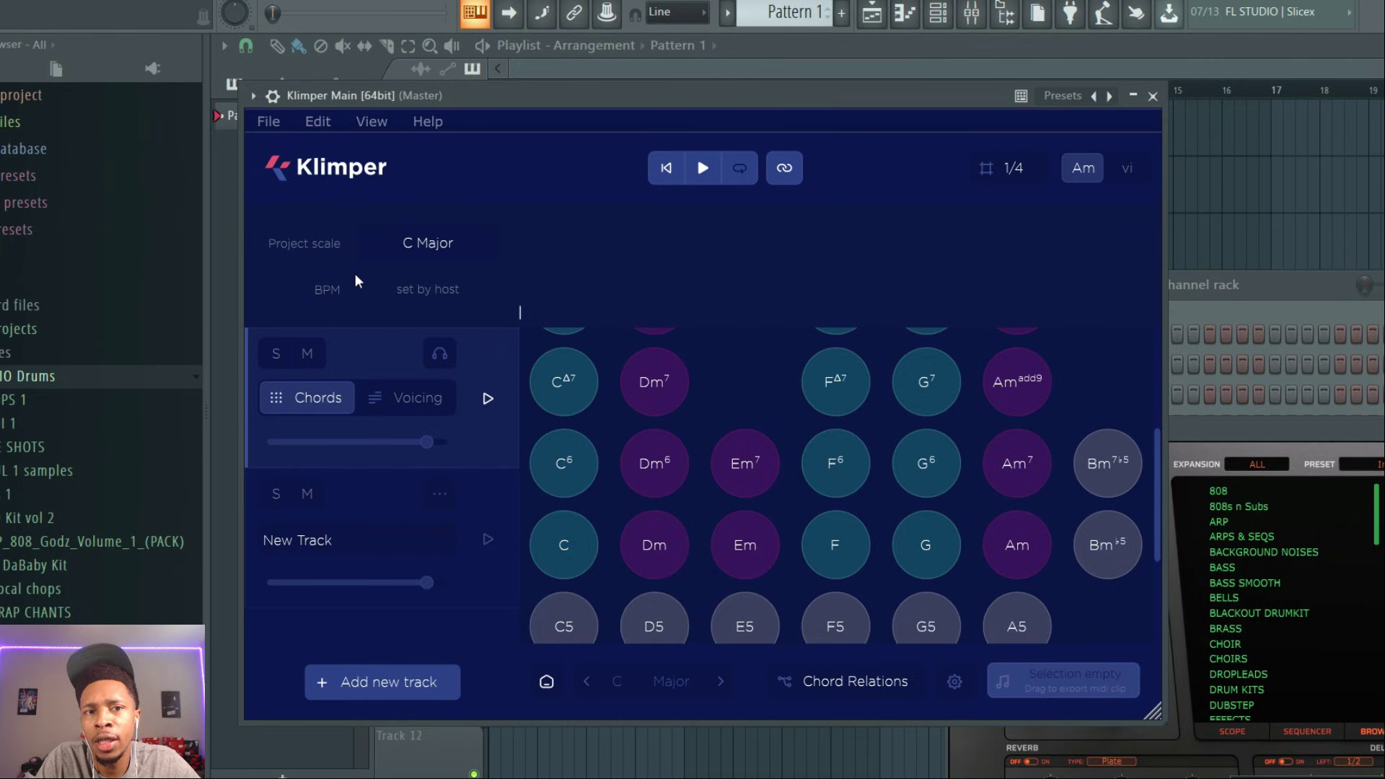
left_click(420, 242)
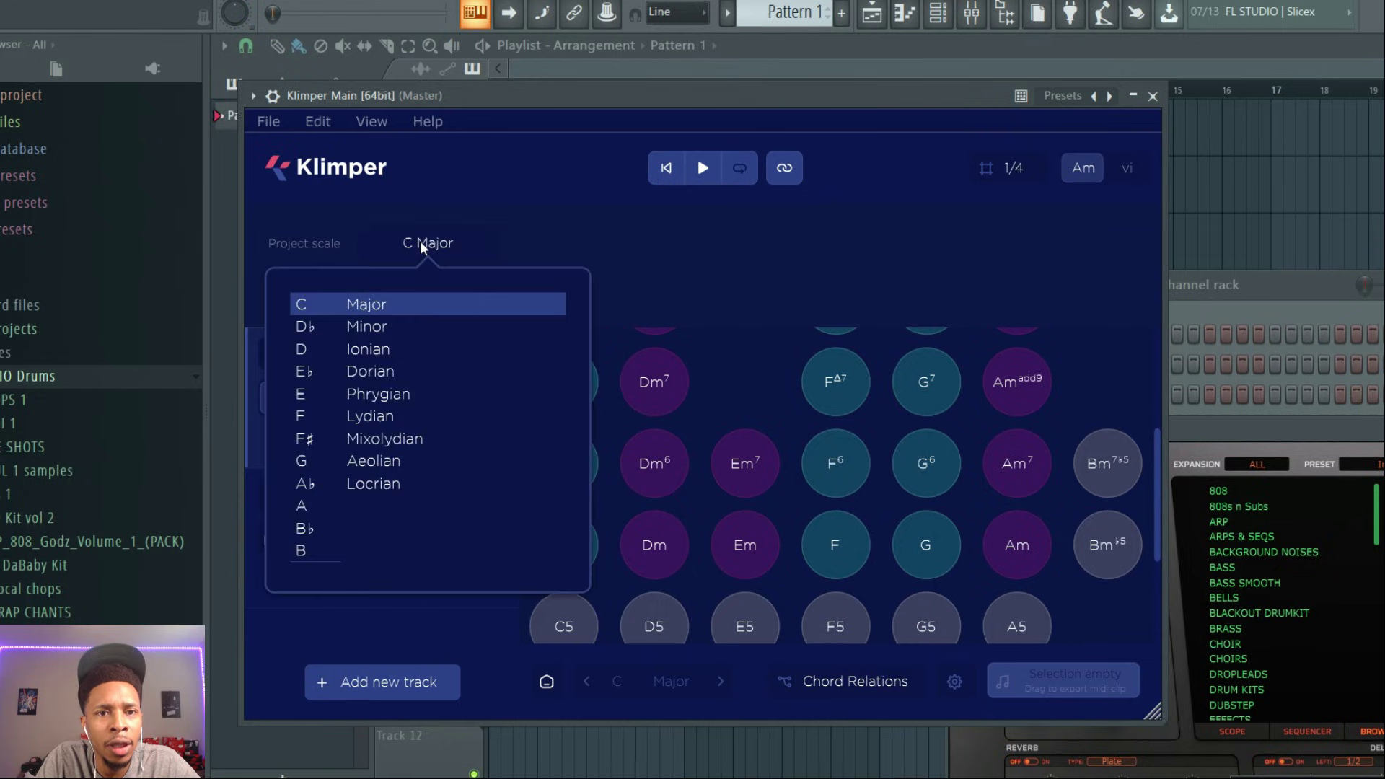
left_click(369, 326)
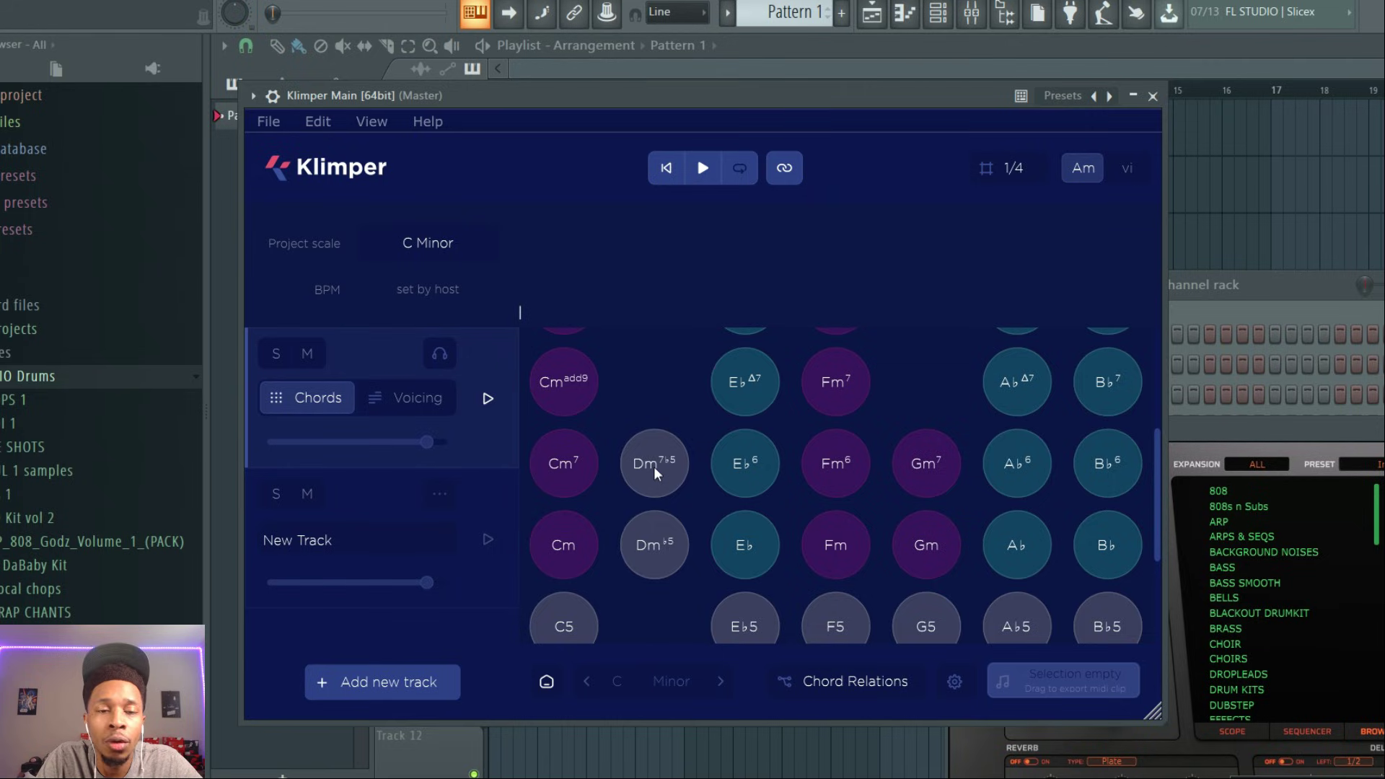
left_click(417, 401)
left_click(318, 397)
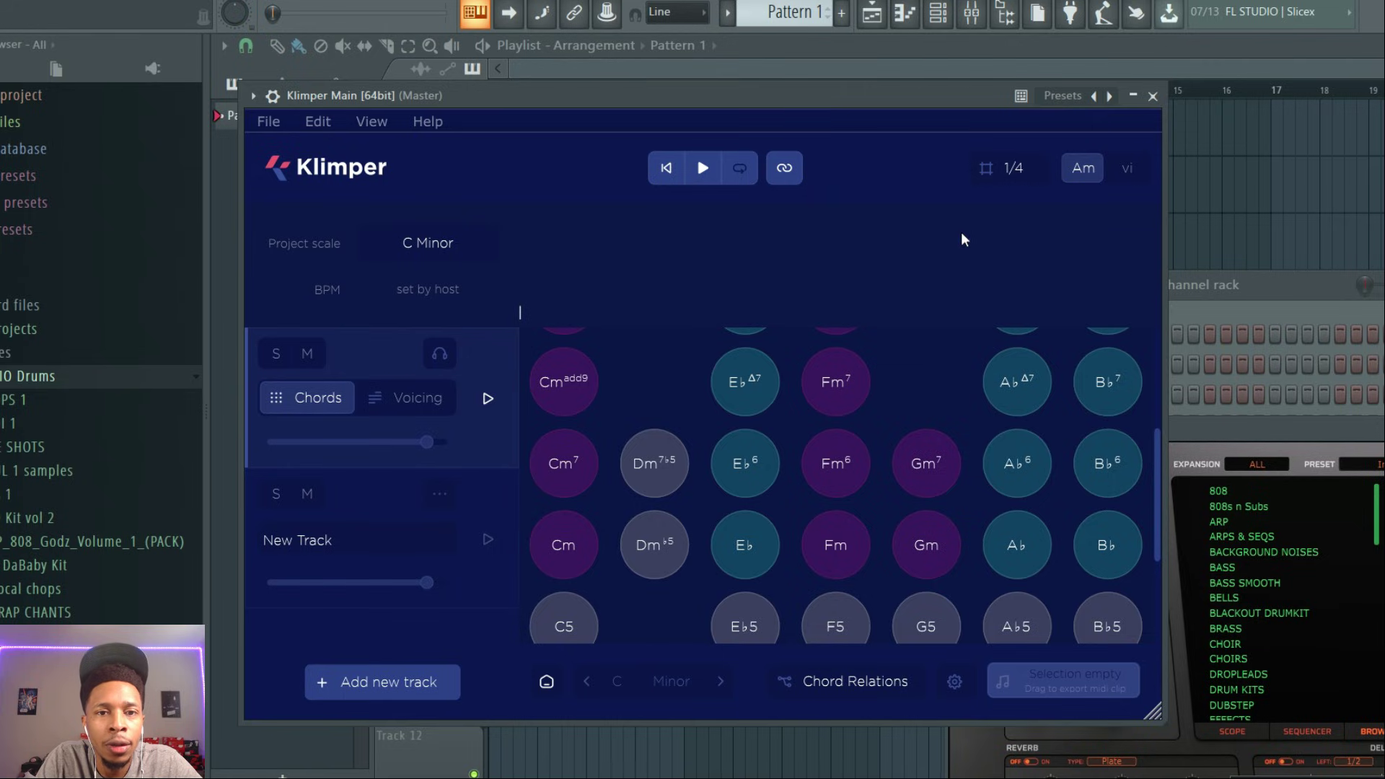
Audition chords and drag Cmadd9, Fm7, Cm7 and B♭7 into New Section in that order
left_click_drag(563, 381, 560, 288)
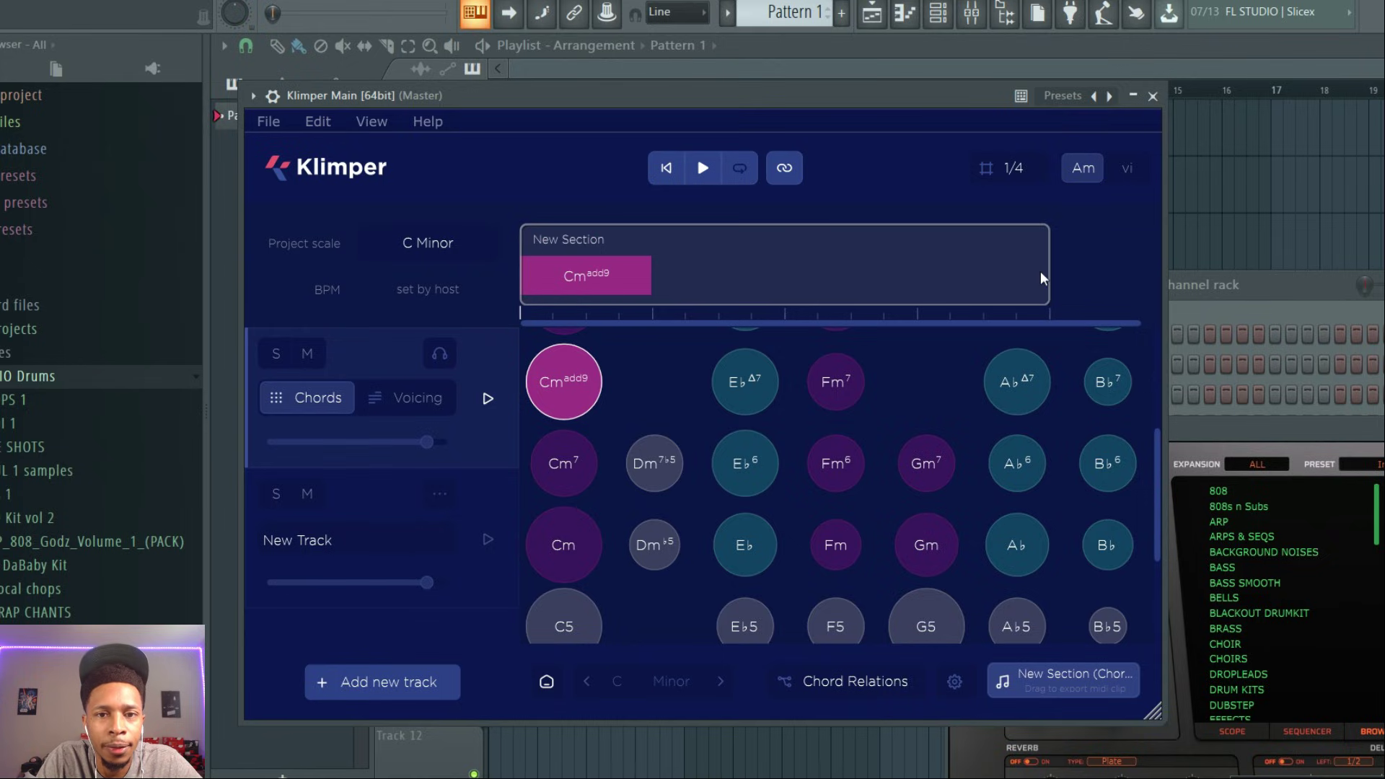
left_click(650, 470)
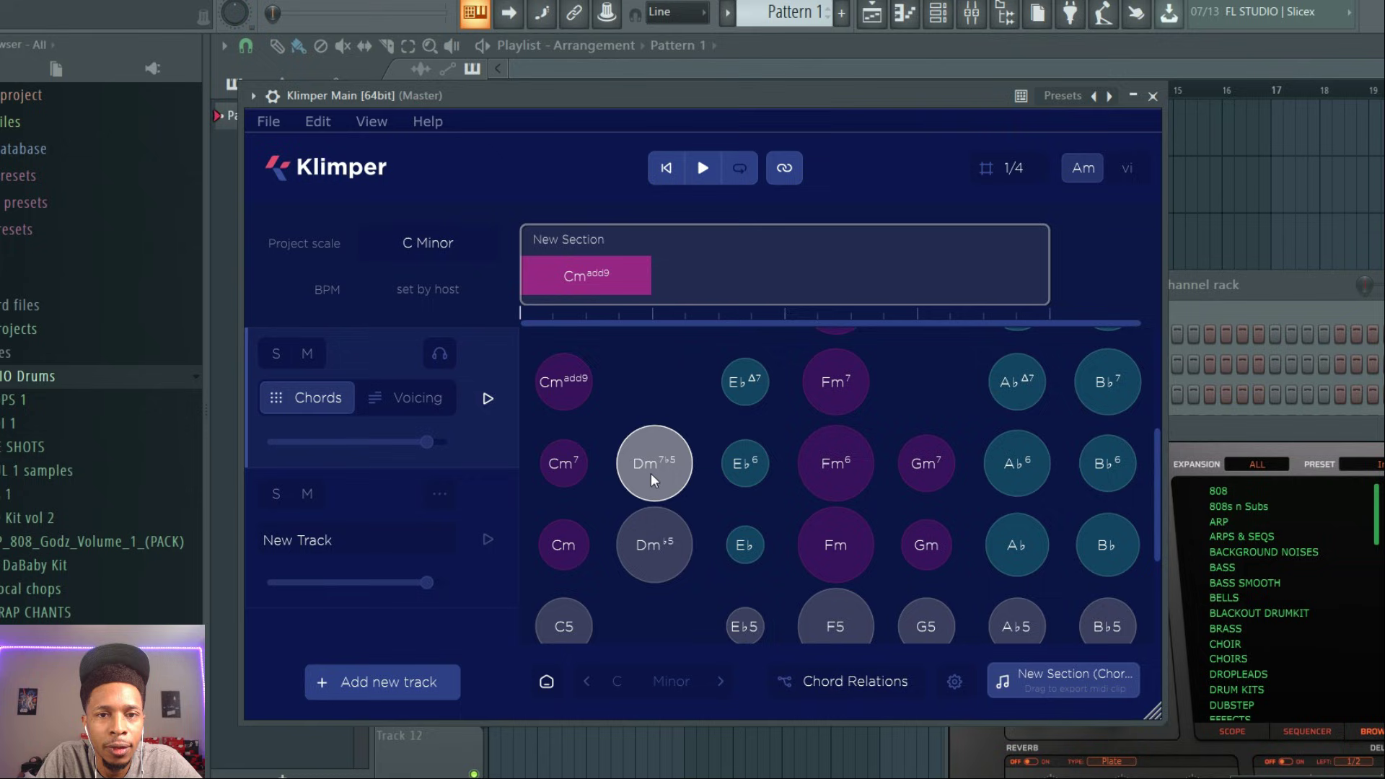
left_click(558, 379)
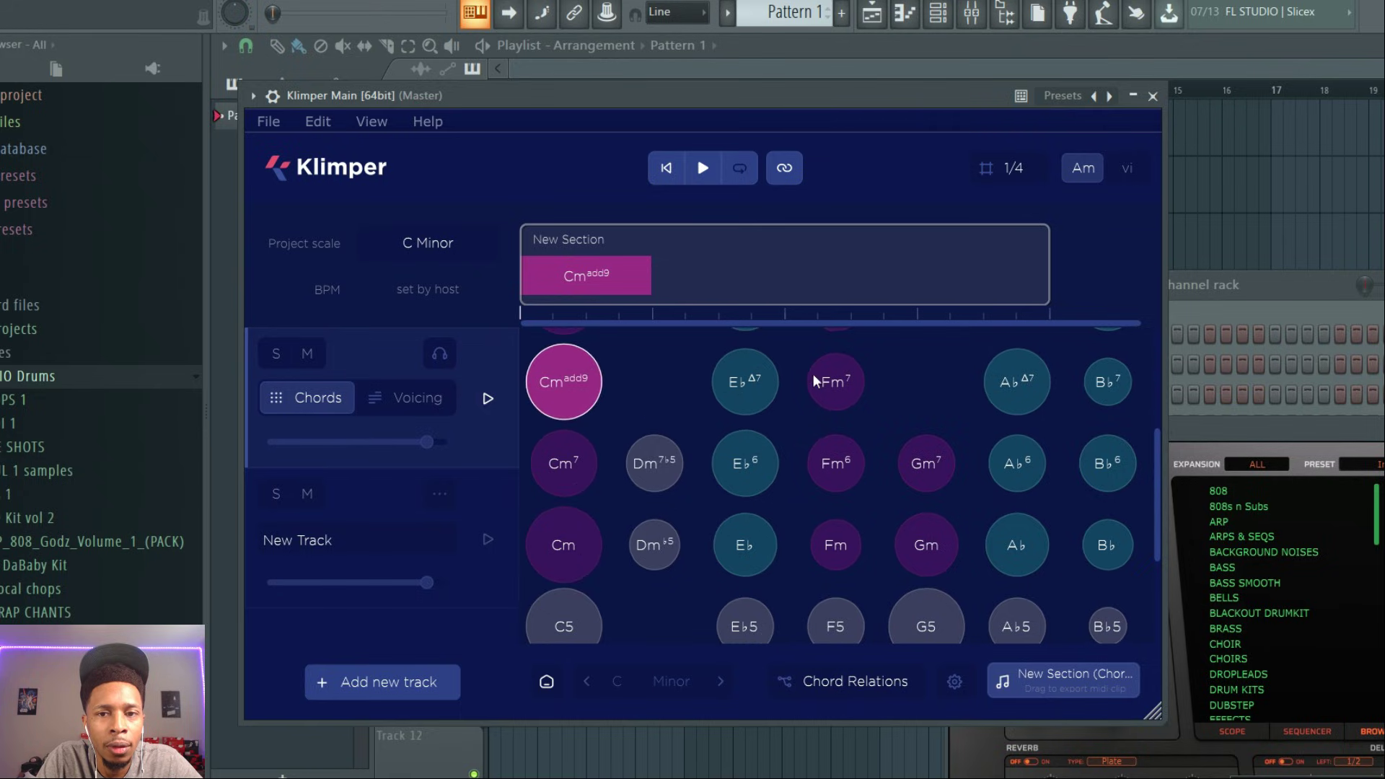
left_click(835, 382)
left_click_drag(835, 381, 754, 276)
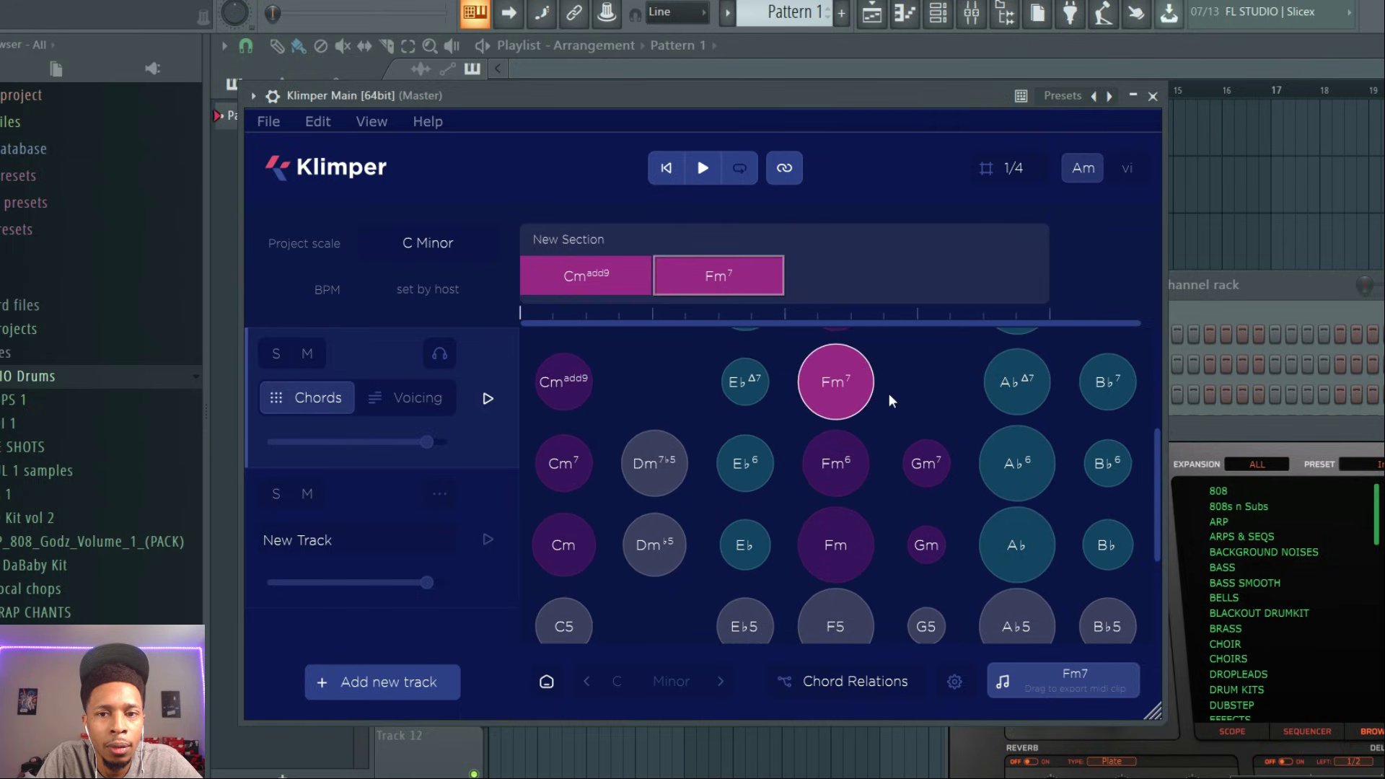
left_click(573, 536)
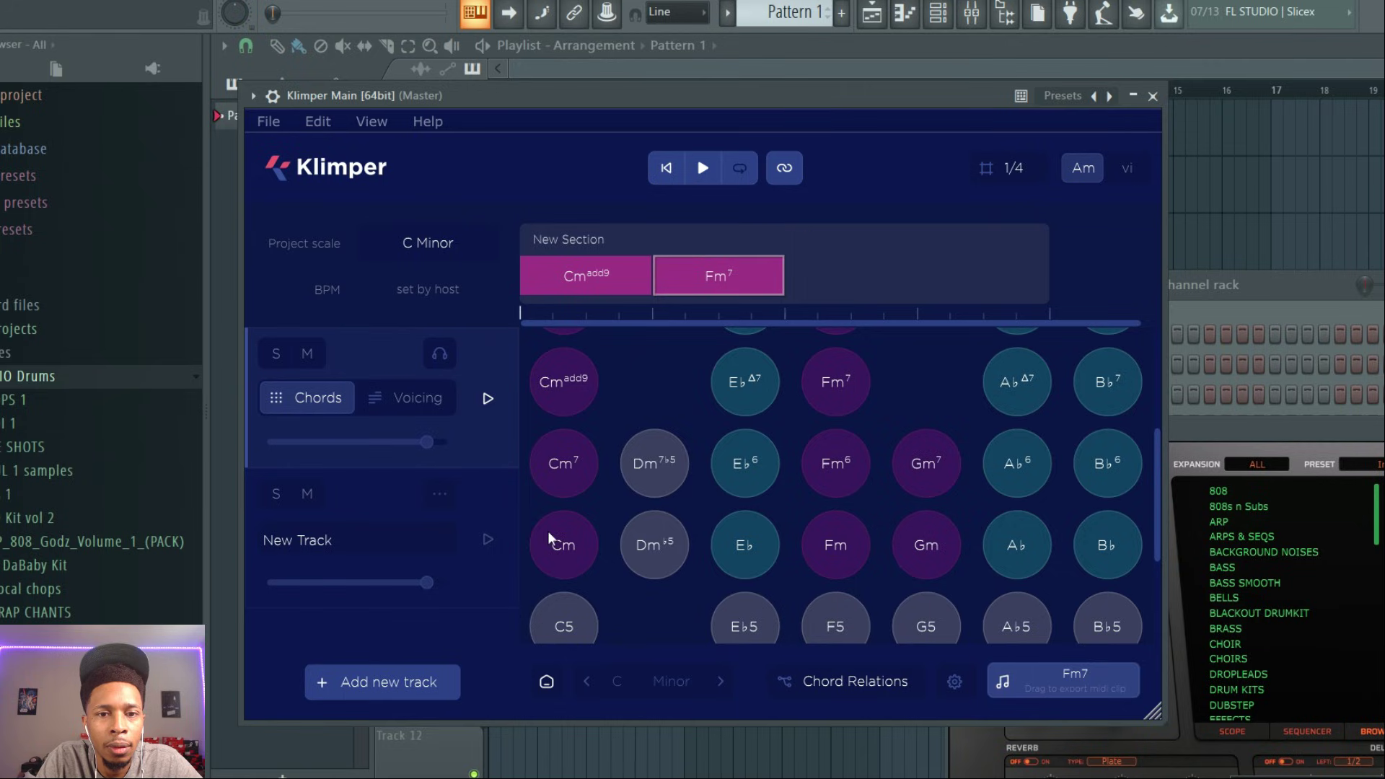
left_click(569, 458)
left_click_drag(569, 457, 827, 267)
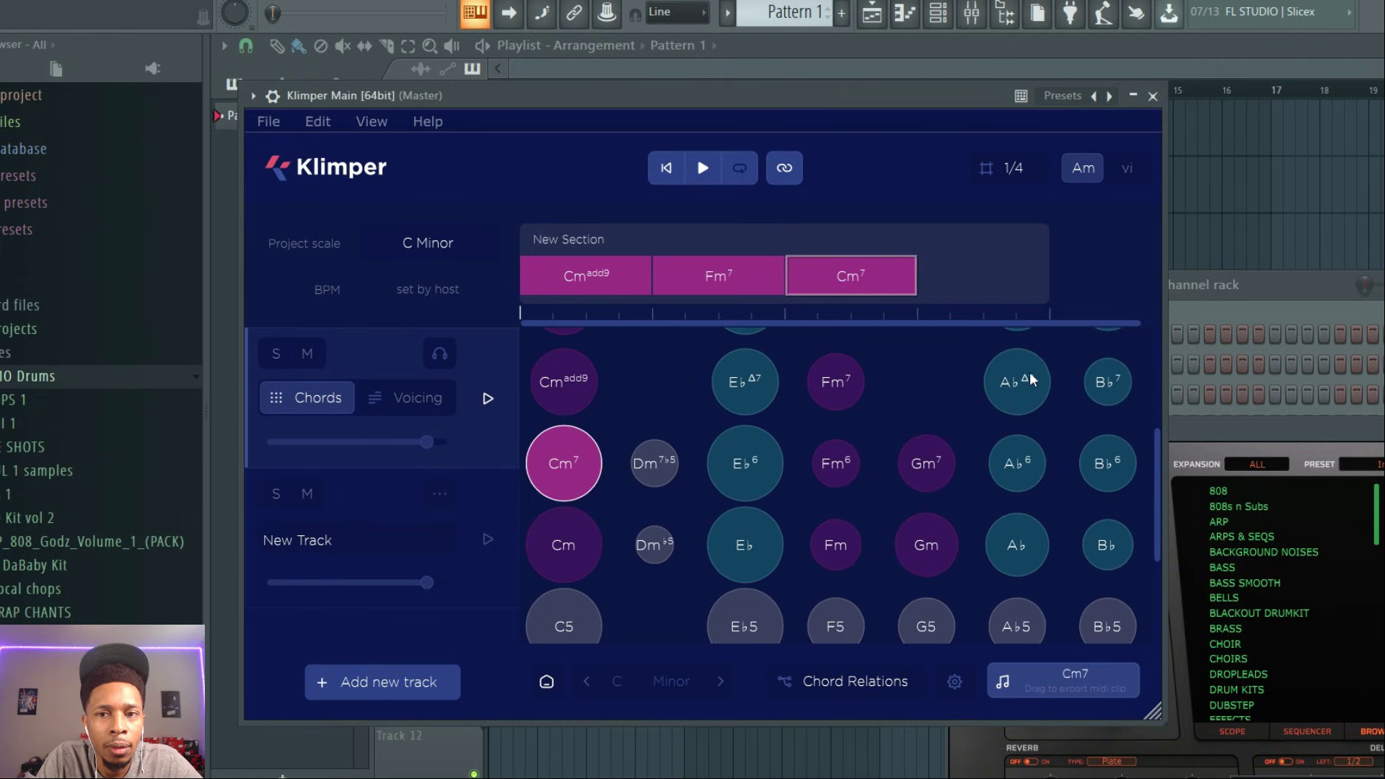
left_click(1119, 409)
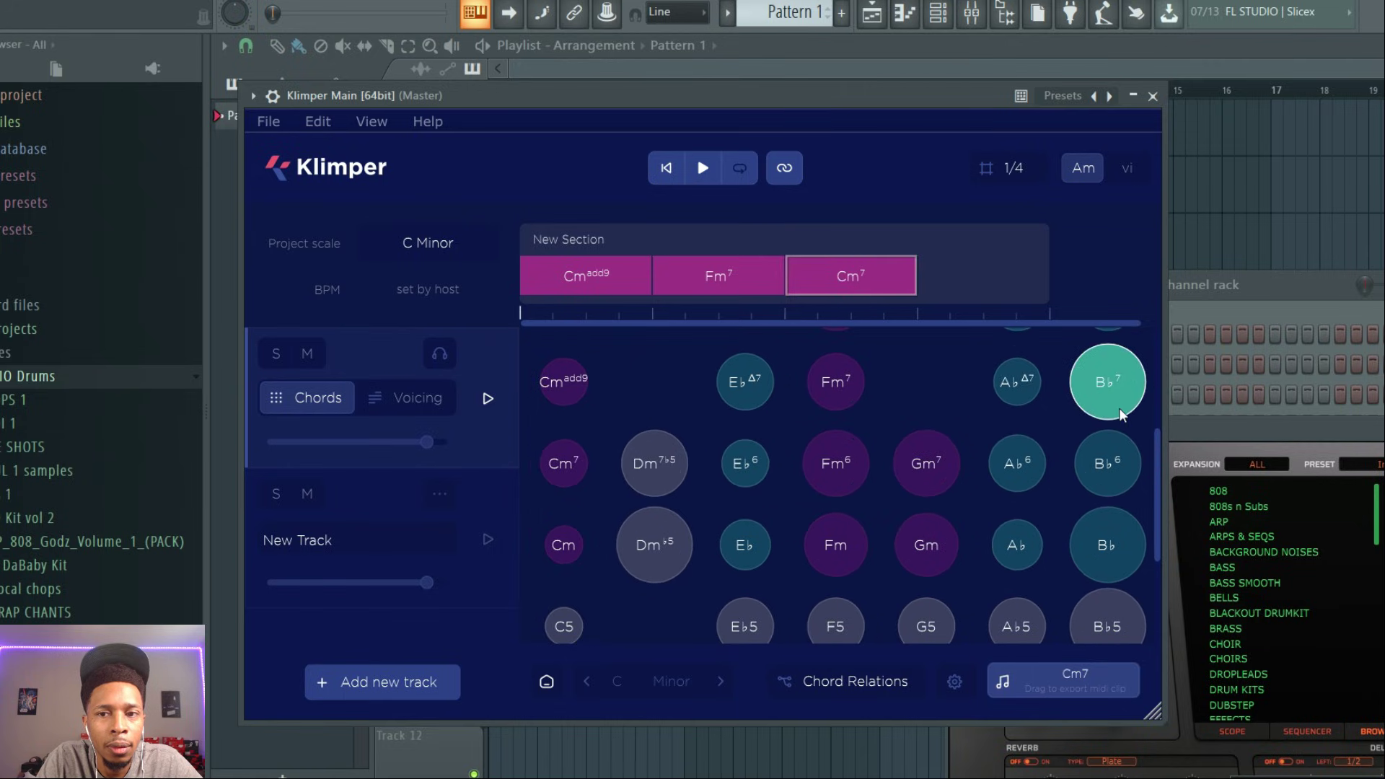
left_click_drag(1119, 408, 994, 282)
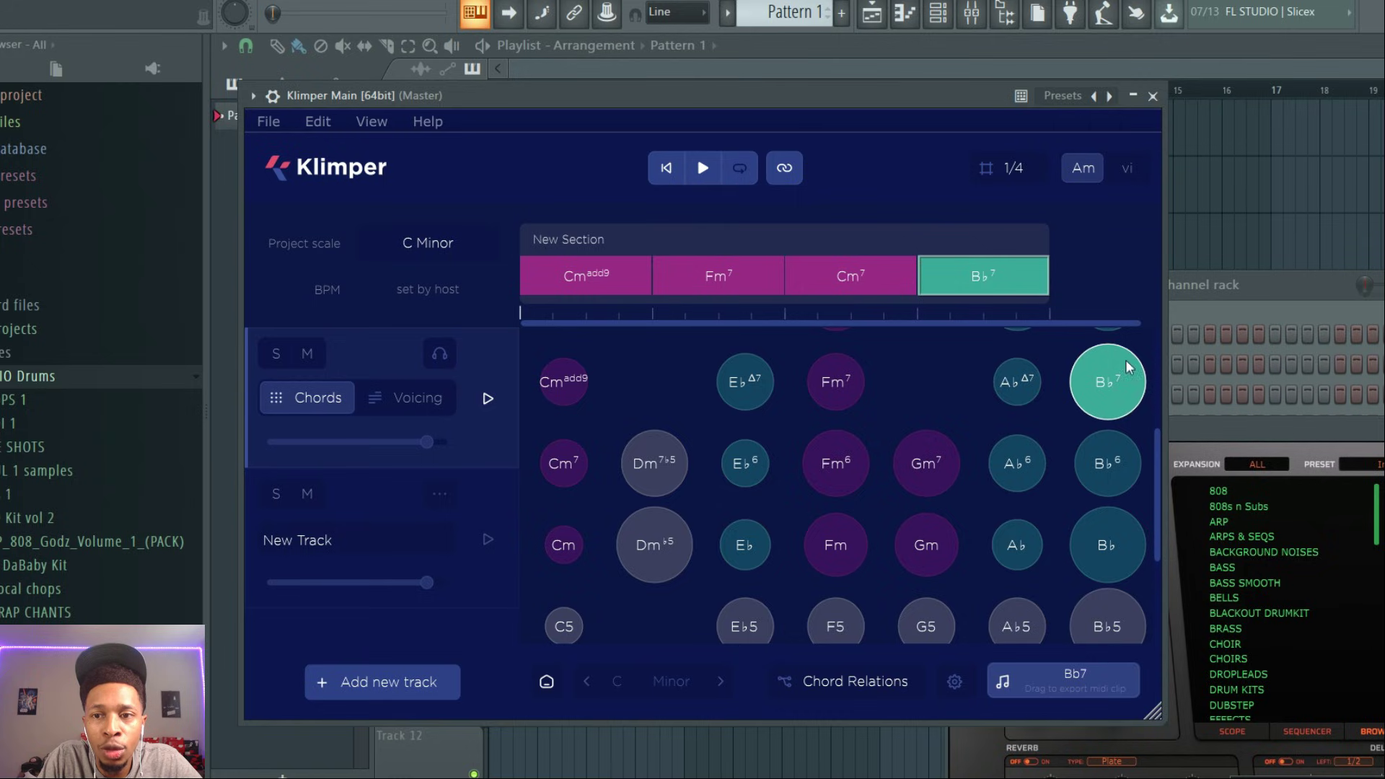
Rearrange the windows, undo a chord reorder, and deselect New Section so all chords export
left_click(1294, 285)
left_click_drag(1295, 306, 1359, 363)
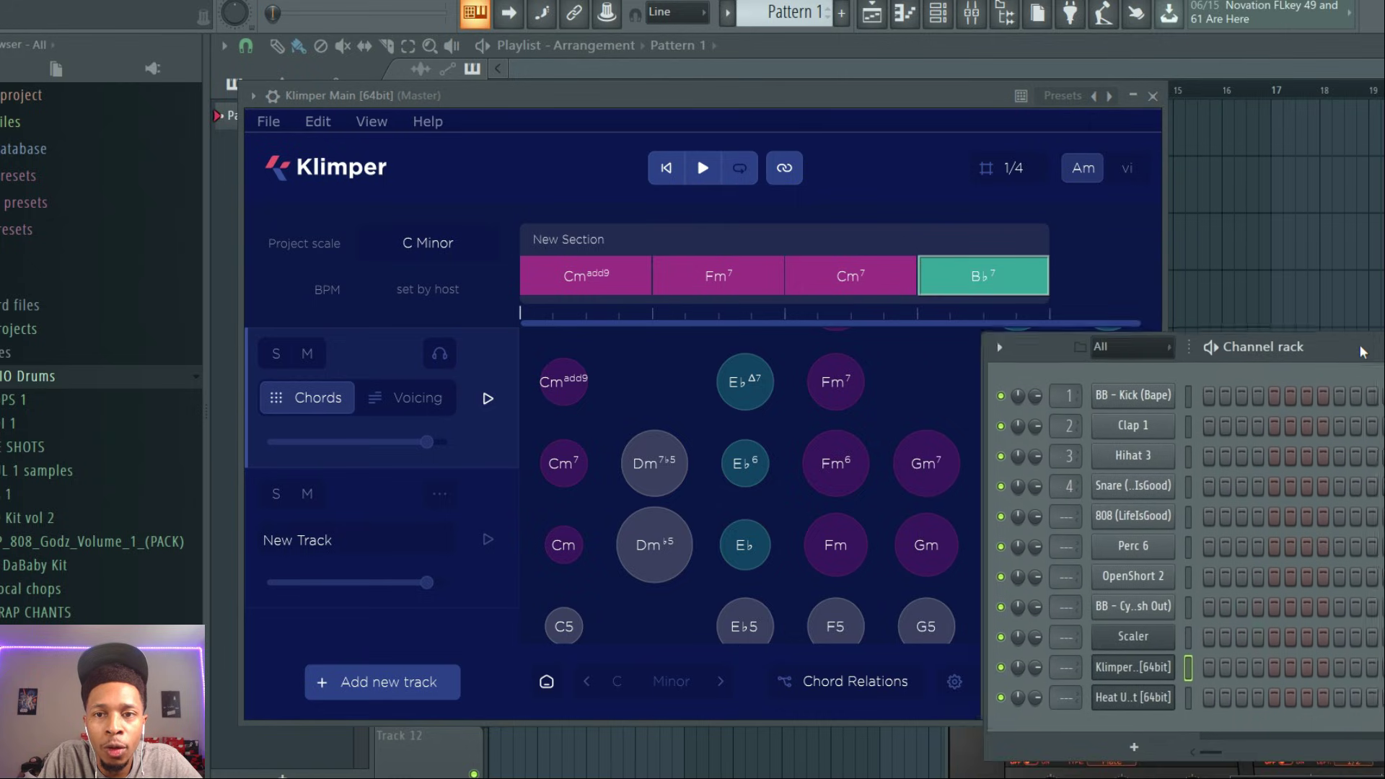
left_click(1064, 282)
left_click_drag(775, 267, 567, 260)
key("ctrl+z")
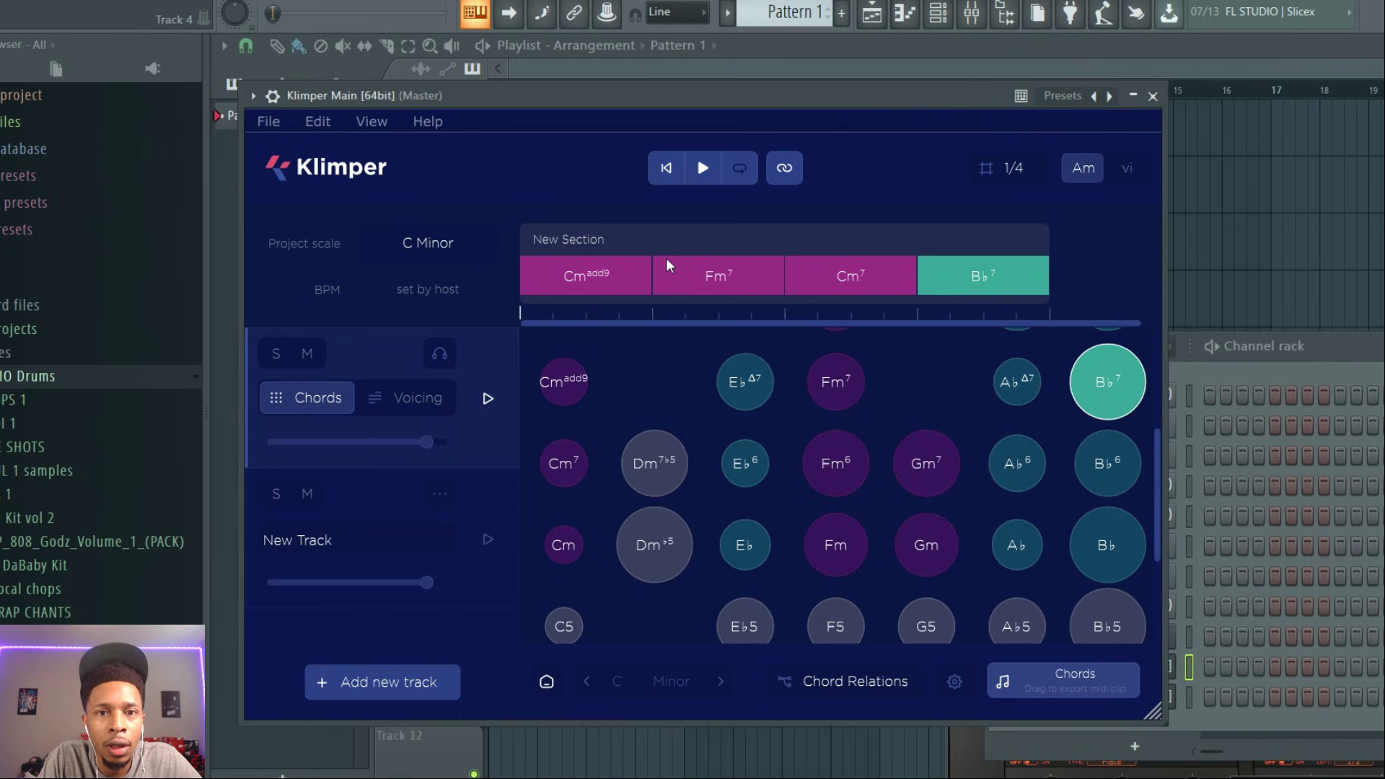
left_click(621, 231)
left_click(876, 264)
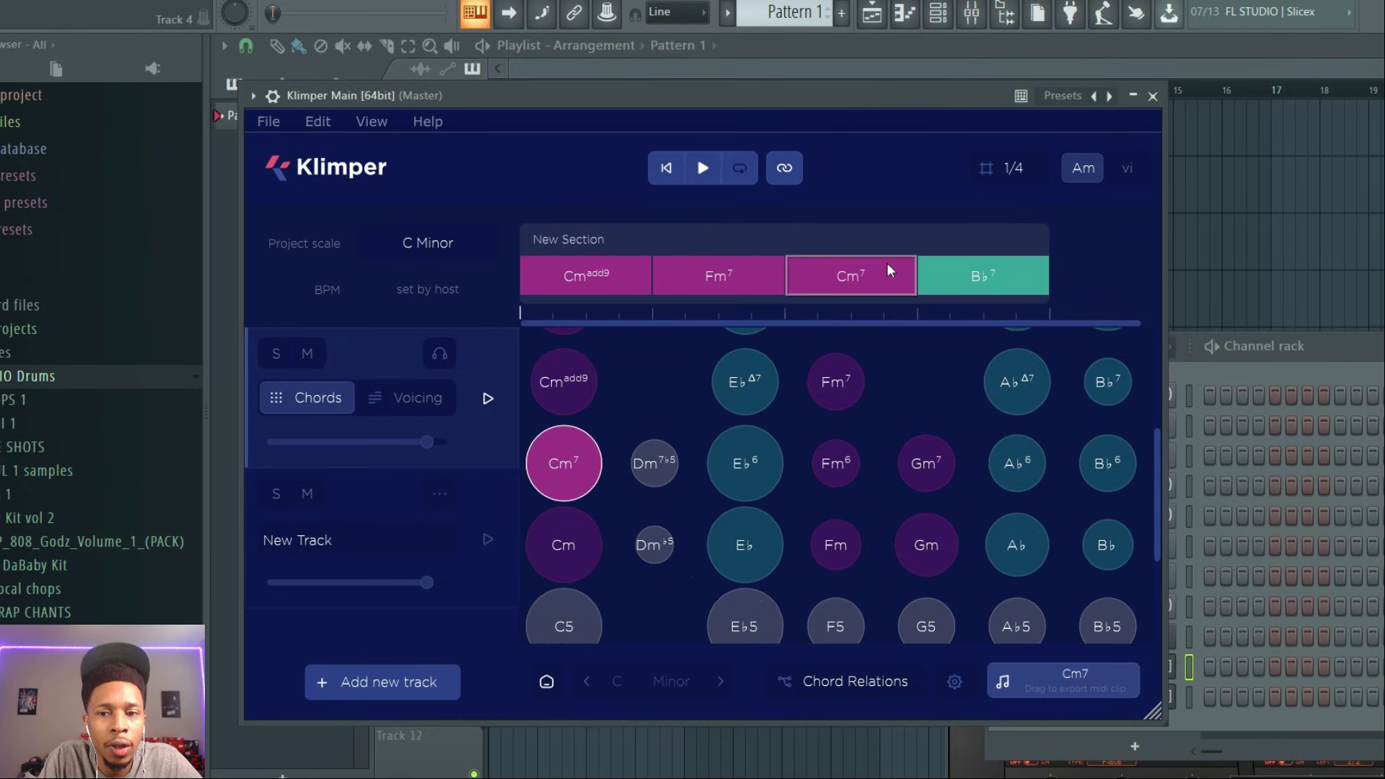
left_click(937, 276)
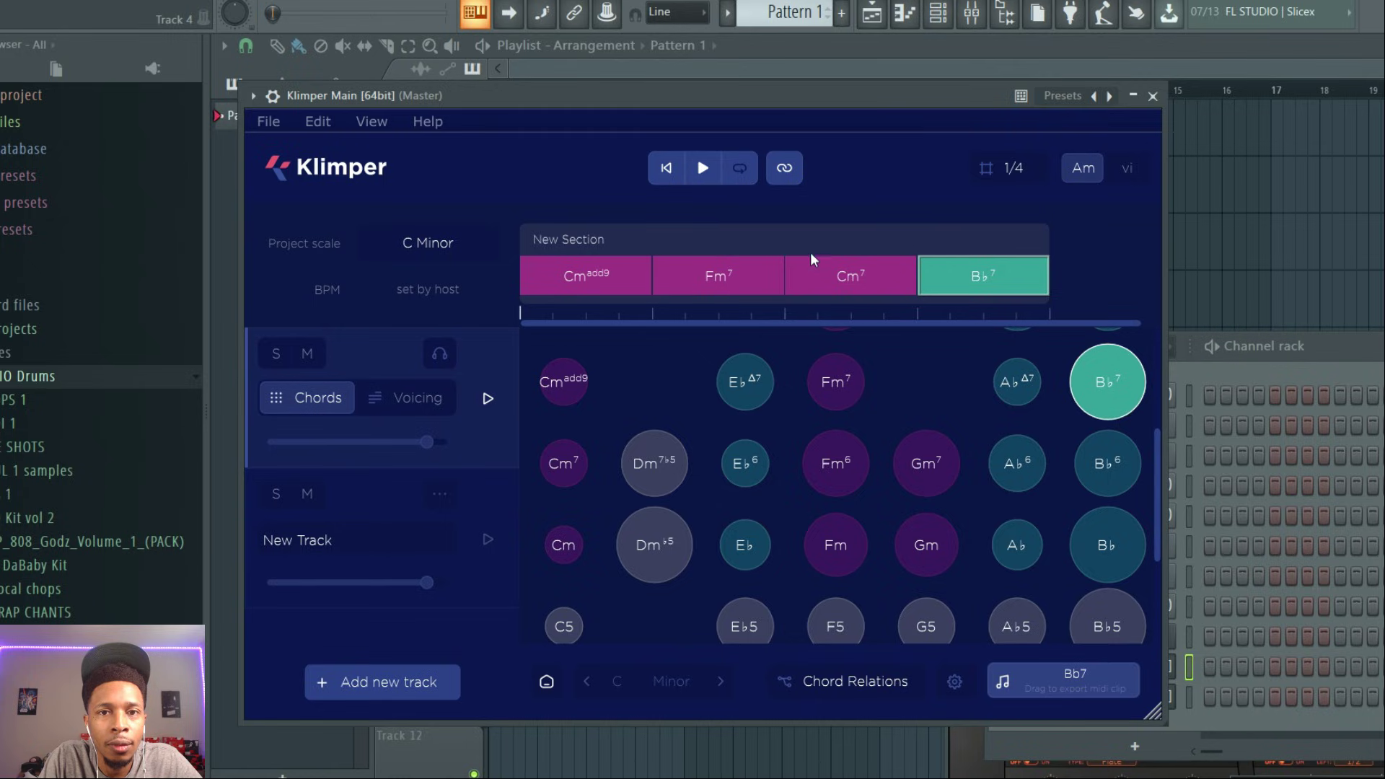
left_click(803, 227)
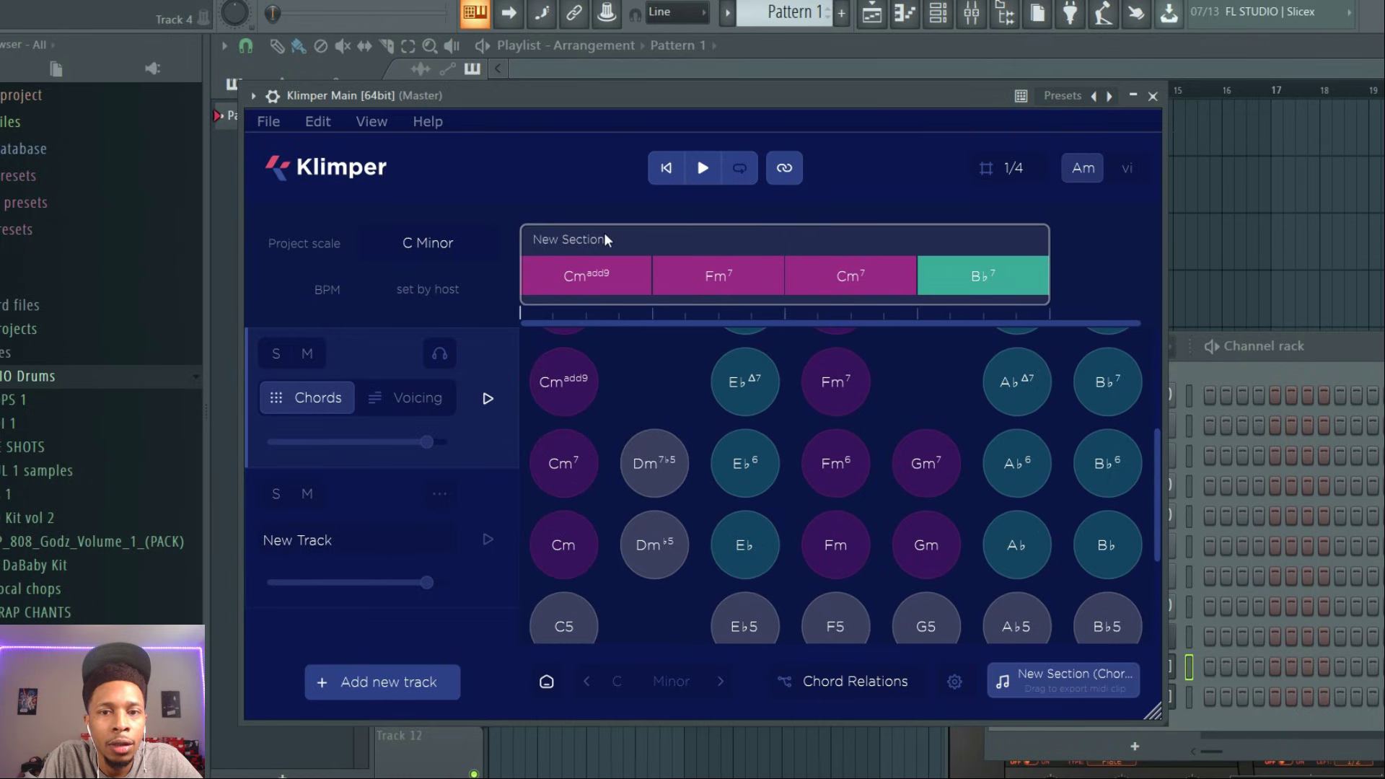
left_click(1114, 219)
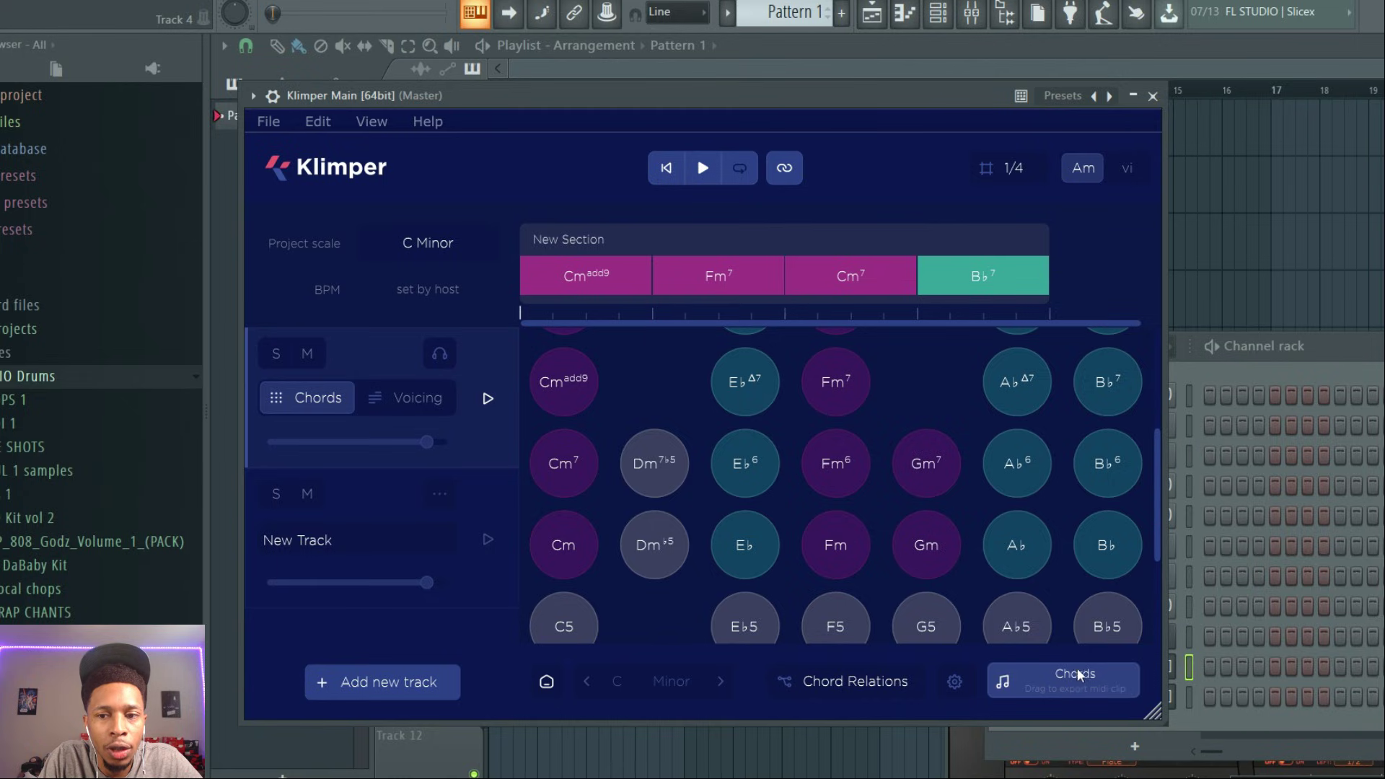
Export the chords onto Heat Up 3, pick the Dream Chaser expansion's KEYS sounds, and preview
left_click_drag(1076, 667, 1211, 693)
left_click(1145, 698)
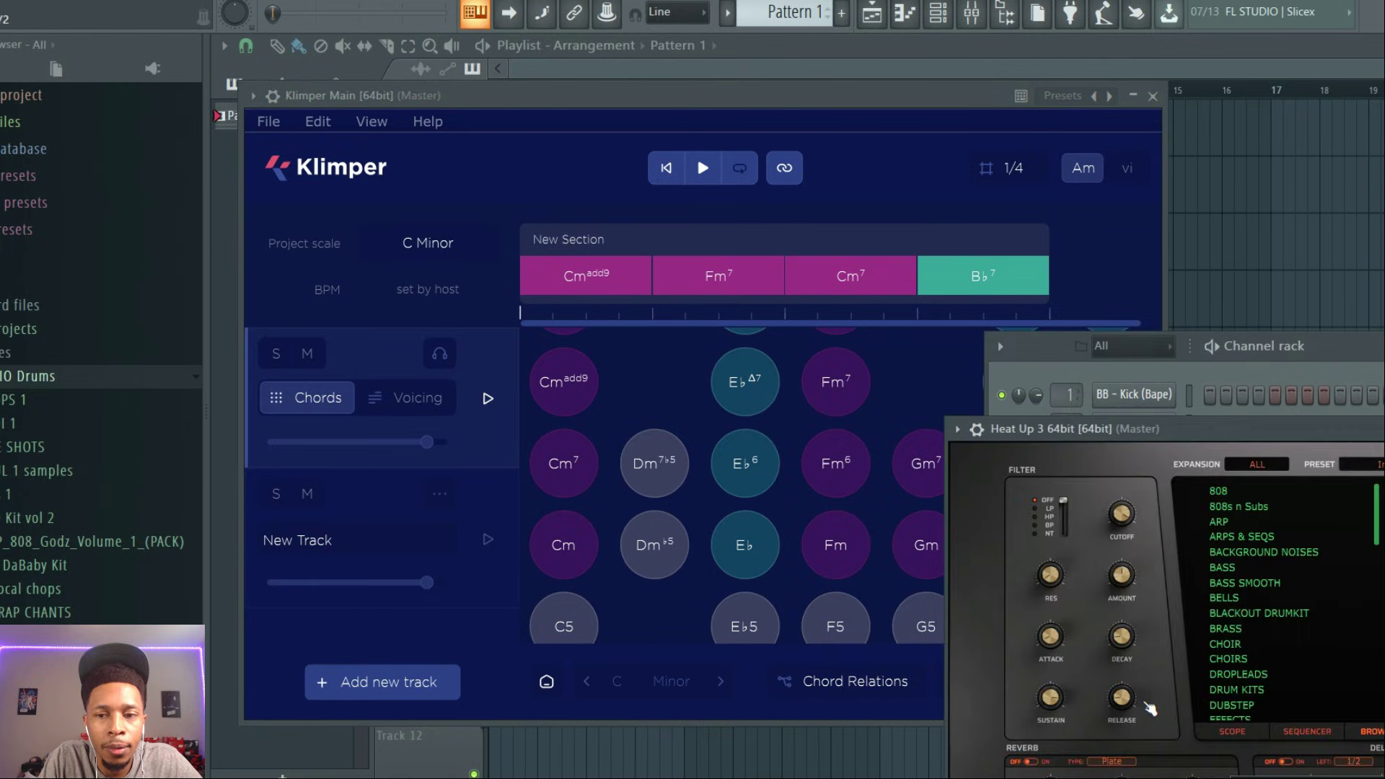
left_click(1255, 464)
left_click(1226, 618)
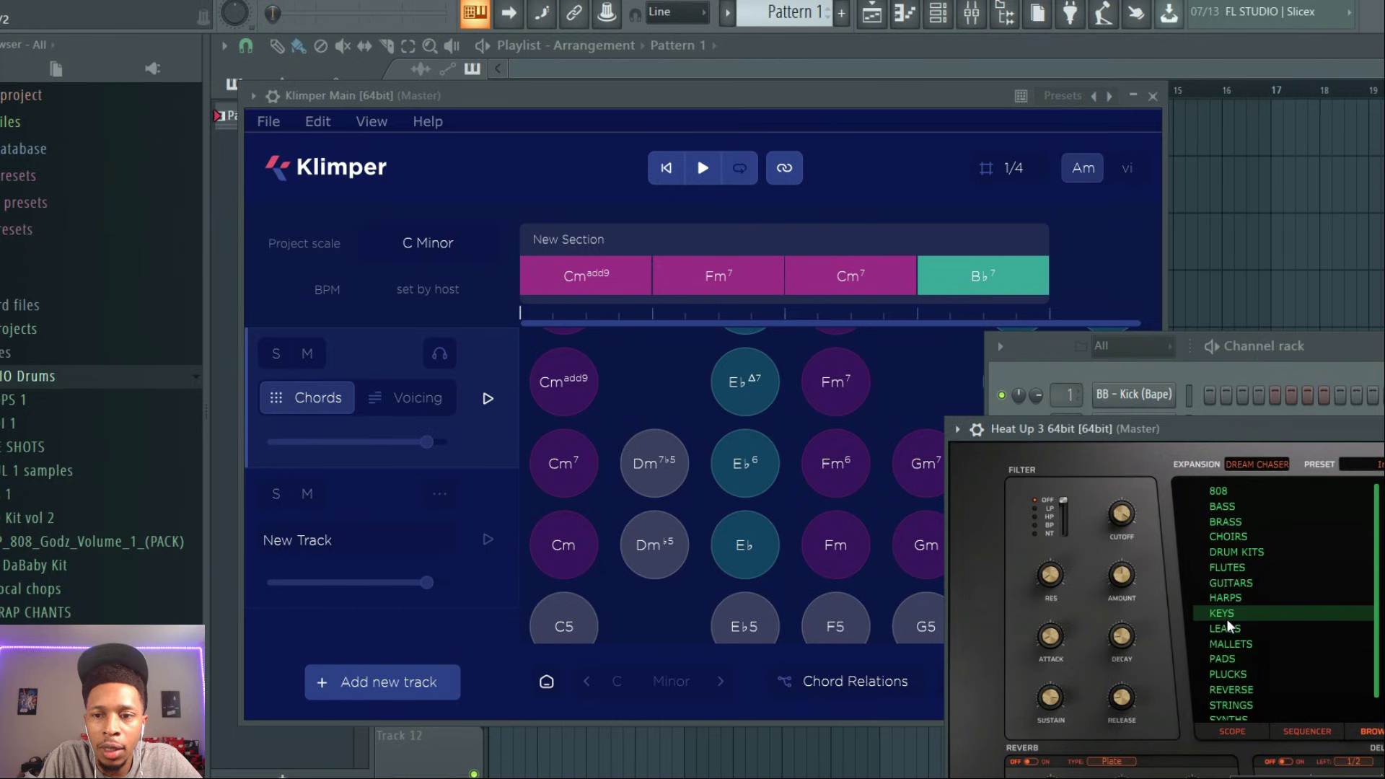
left_click(1223, 612)
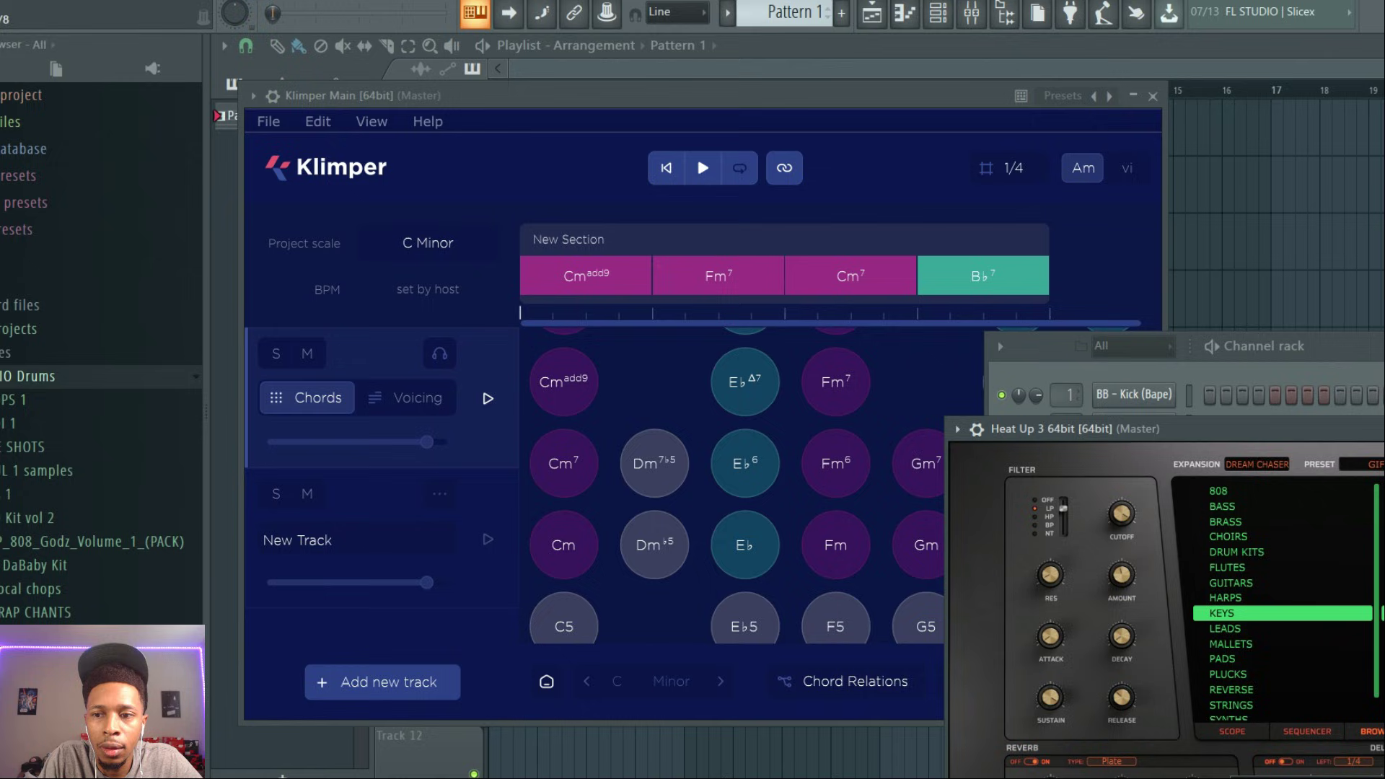
key("space")
key("space")
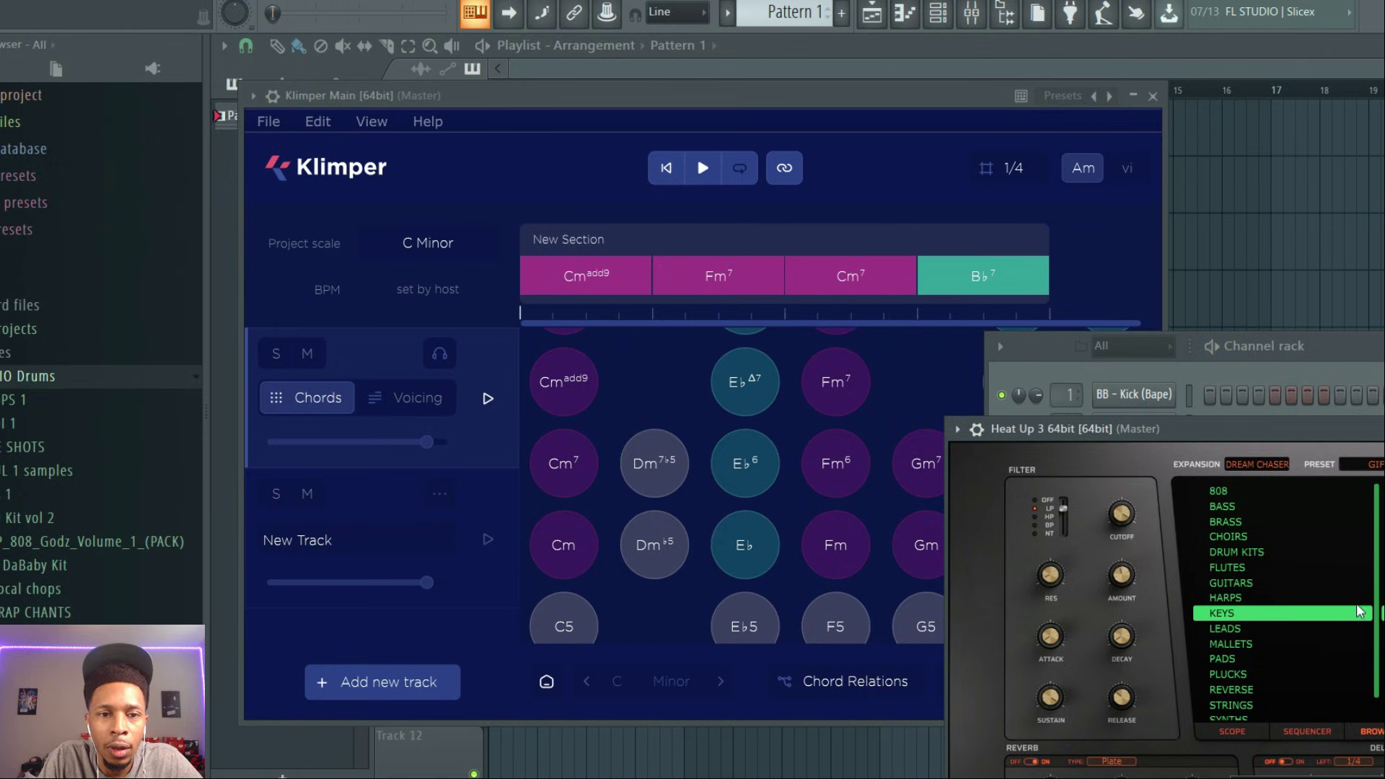
Turn Klimper's New Track and Chords track volumes fully down while the progression plays
left_click(464, 626)
left_click_drag(426, 582, 232, 610)
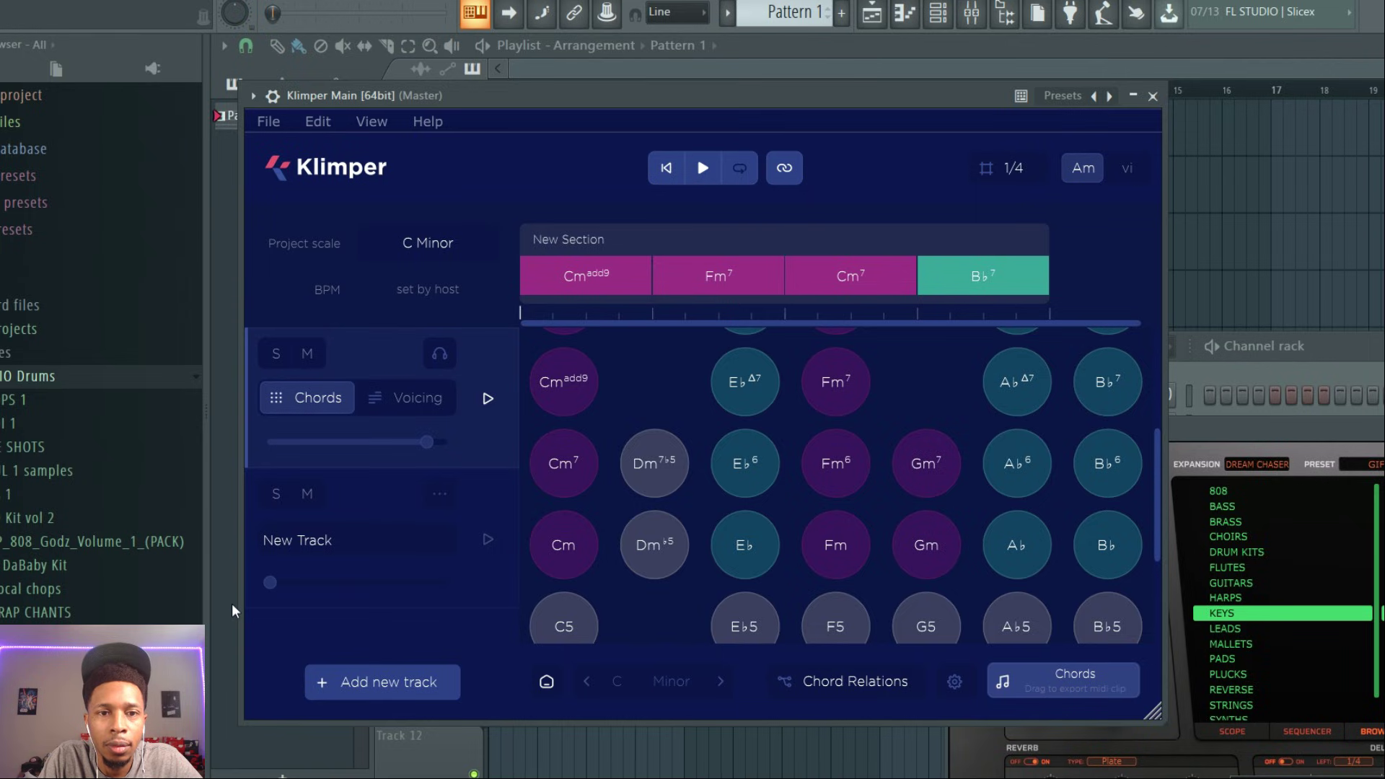
key("space")
left_click_drag(429, 438, 250, 436)
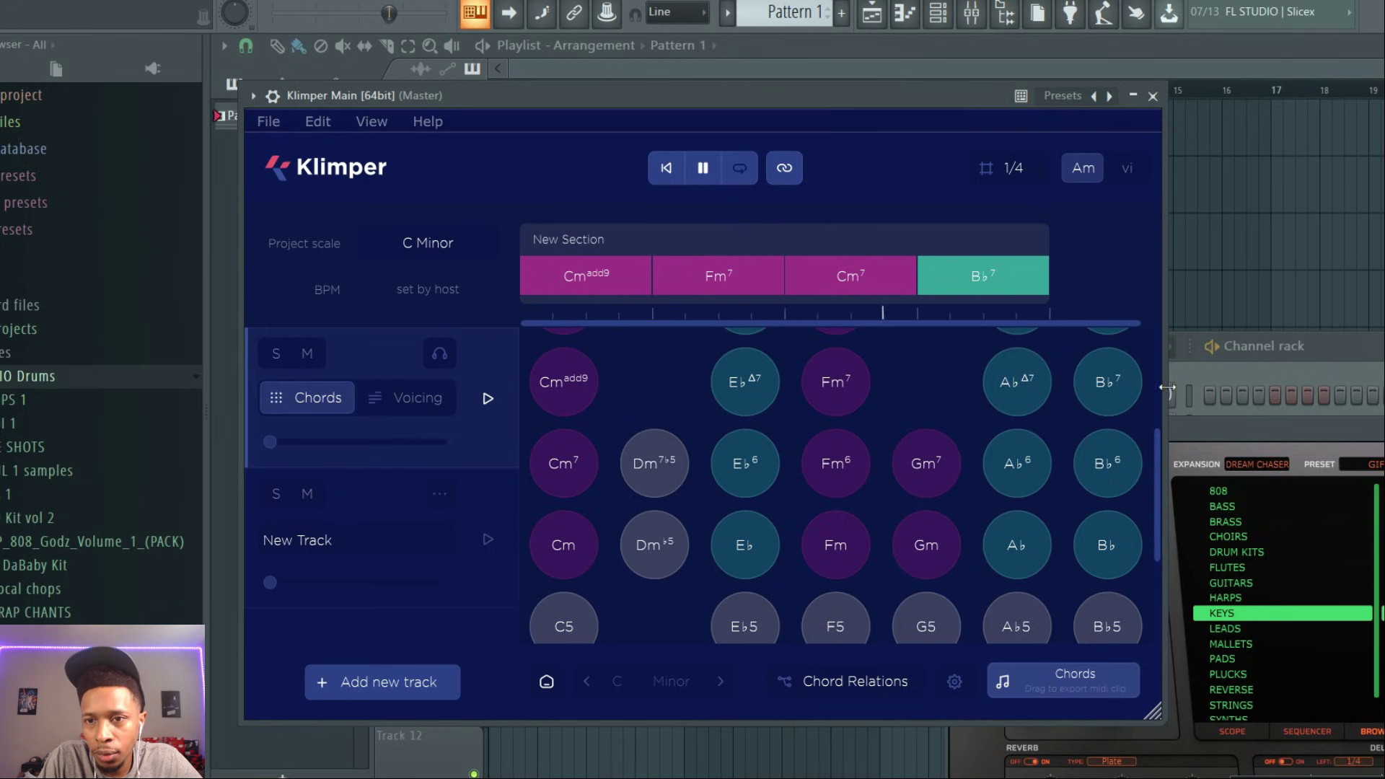
Check the exported chord notes in Heat Up 3's piano roll, stop playback, and reopen Klimper
left_click(1272, 347)
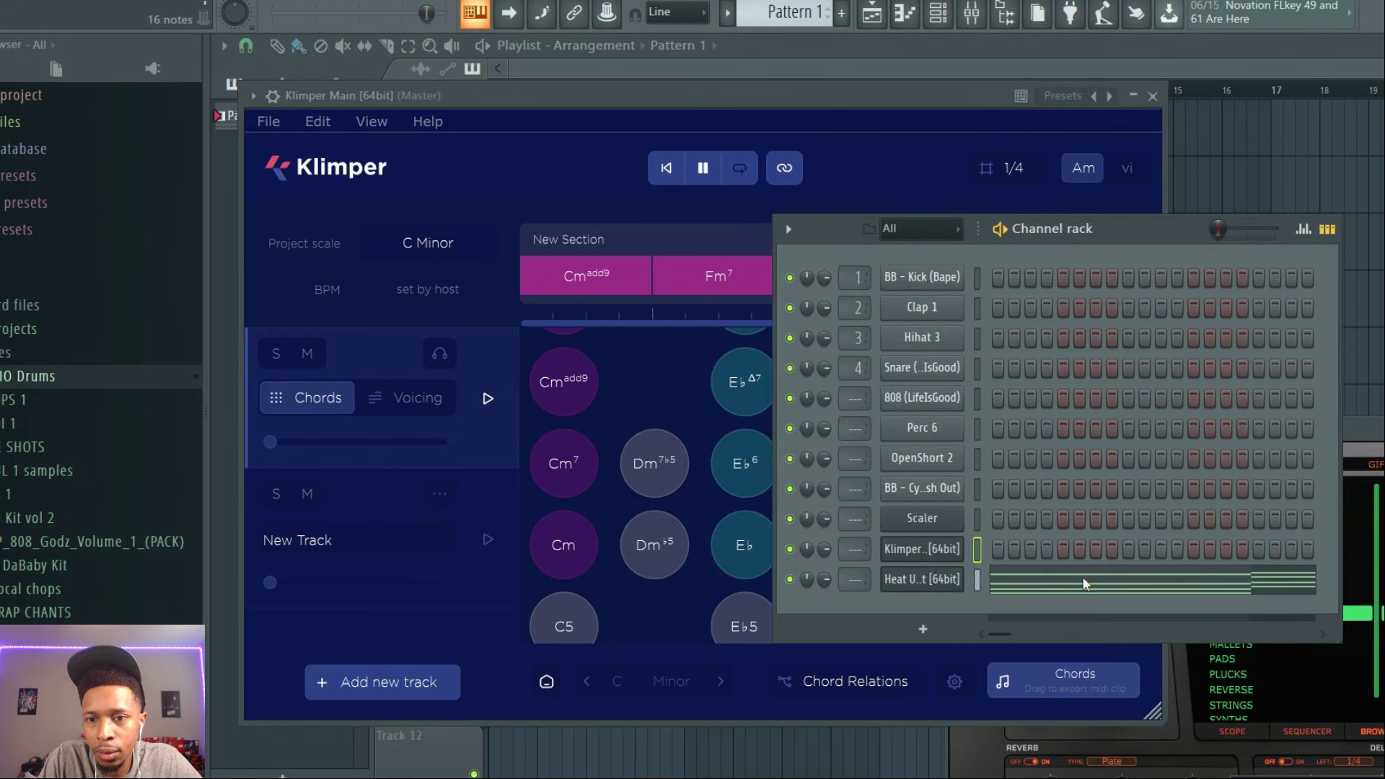
left_click(1085, 584)
scroll(1026, 245, "down", 6)
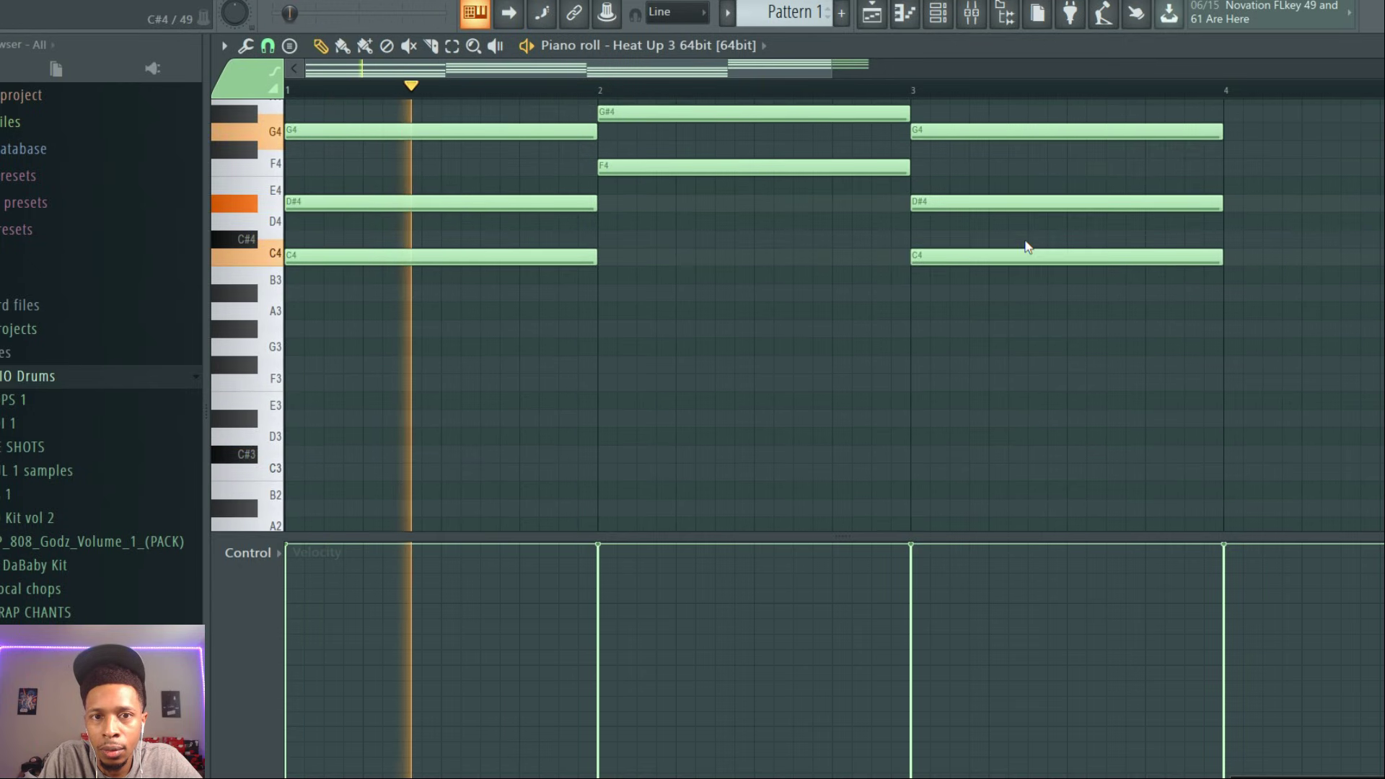
scroll(1027, 245, "up", 3)
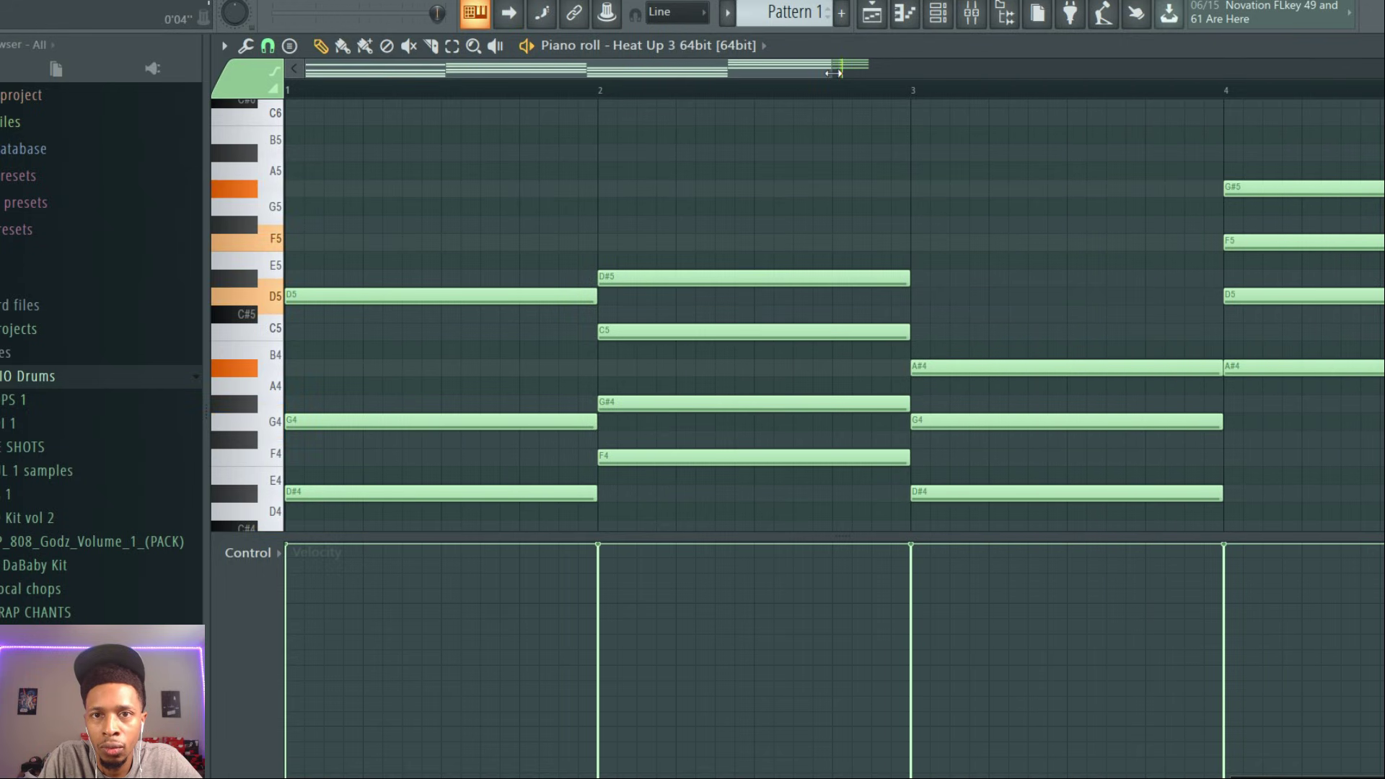
left_click_drag(834, 68, 1031, 65)
key("space")
key("F6")
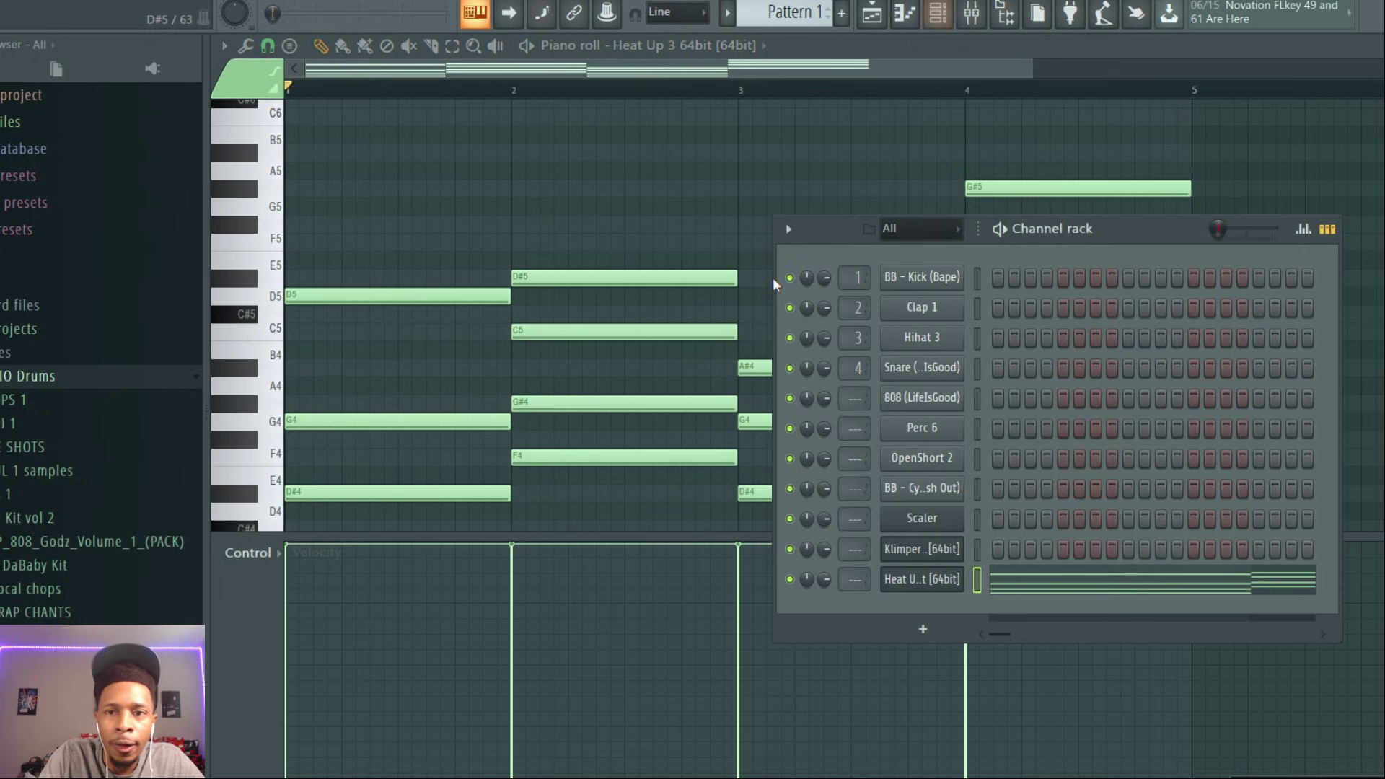
left_click(922, 549)
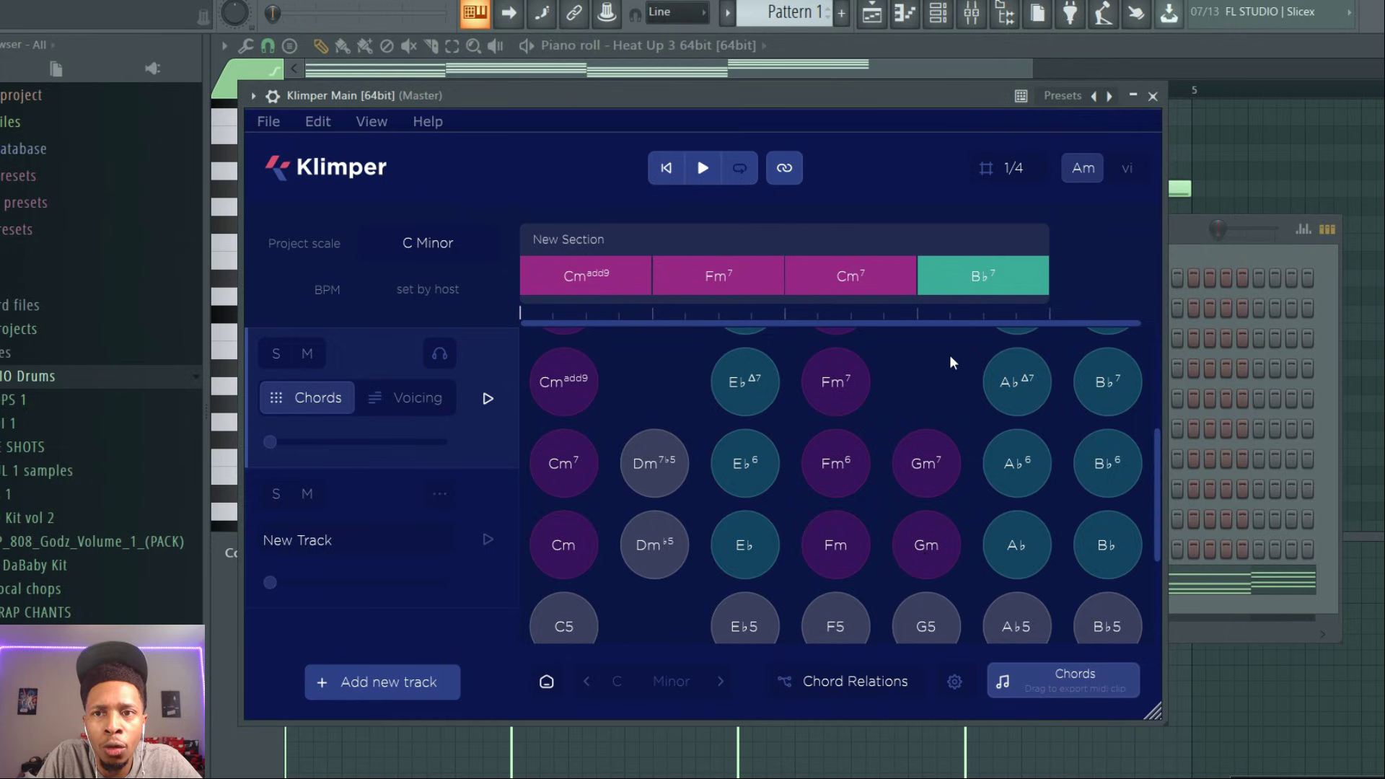
Show the voicing view with the individual notes of Cmadd9, Fm7, Cm7 and B♭7
left_click(424, 404)
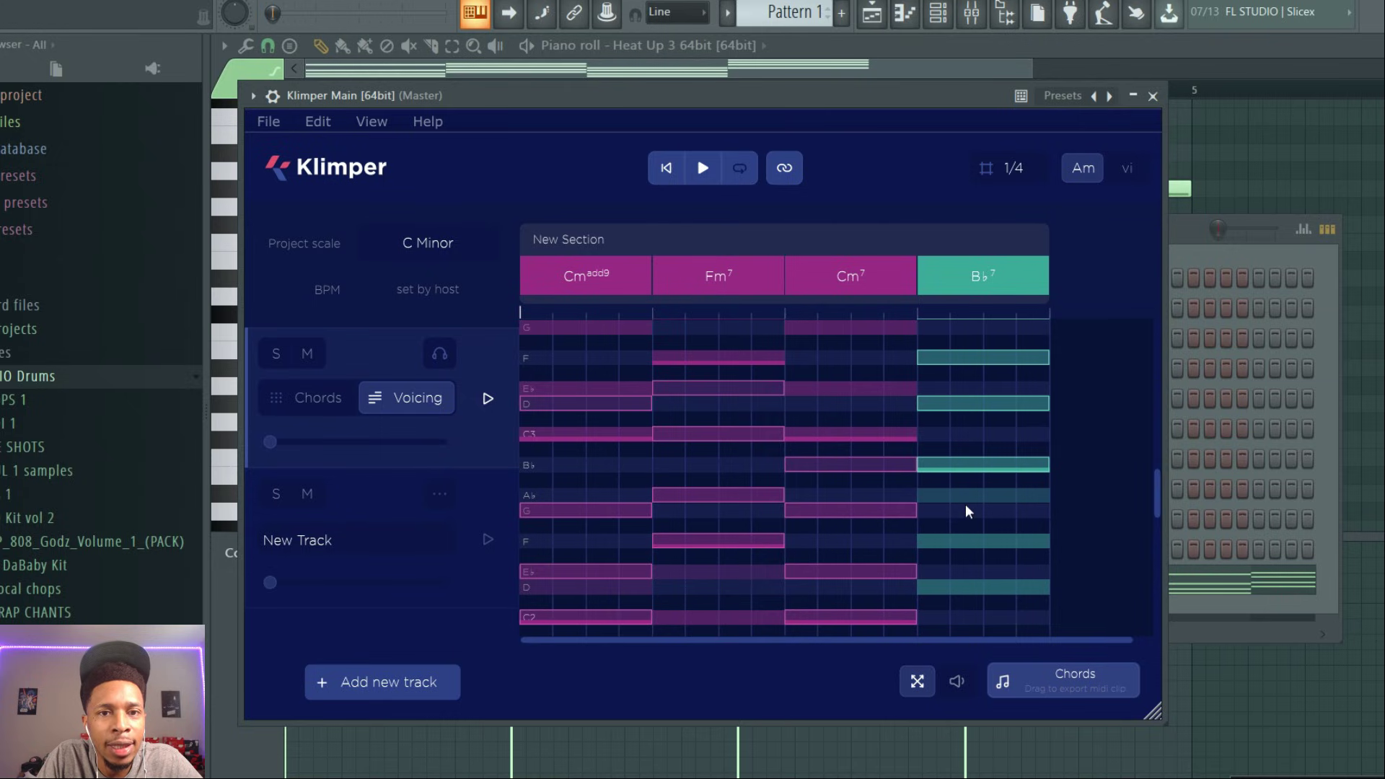
On New Track, enter melody notes E♭, C, E♭, A♭ and an E♭ under Cm7
left_click(381, 503)
left_click(535, 569)
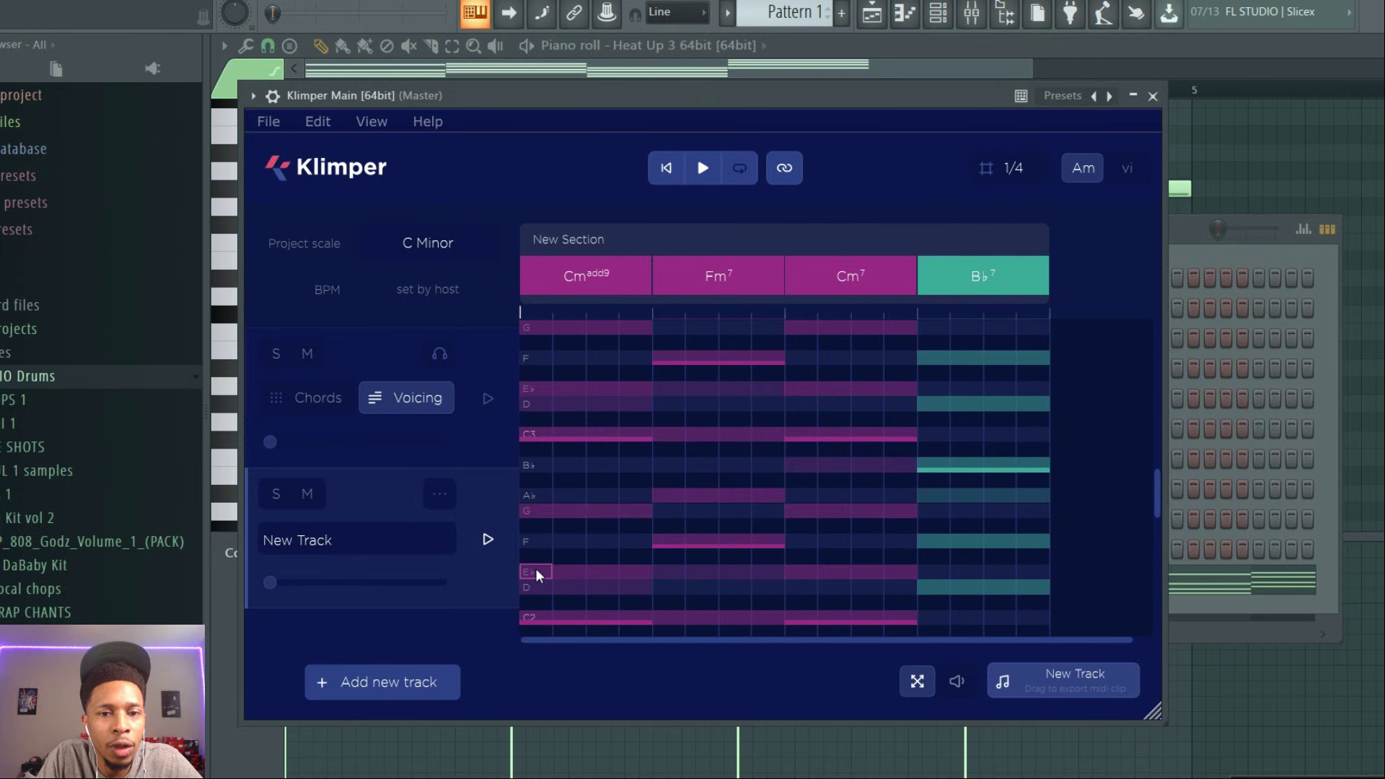
left_click(563, 618)
left_click(624, 568)
left_click(726, 492)
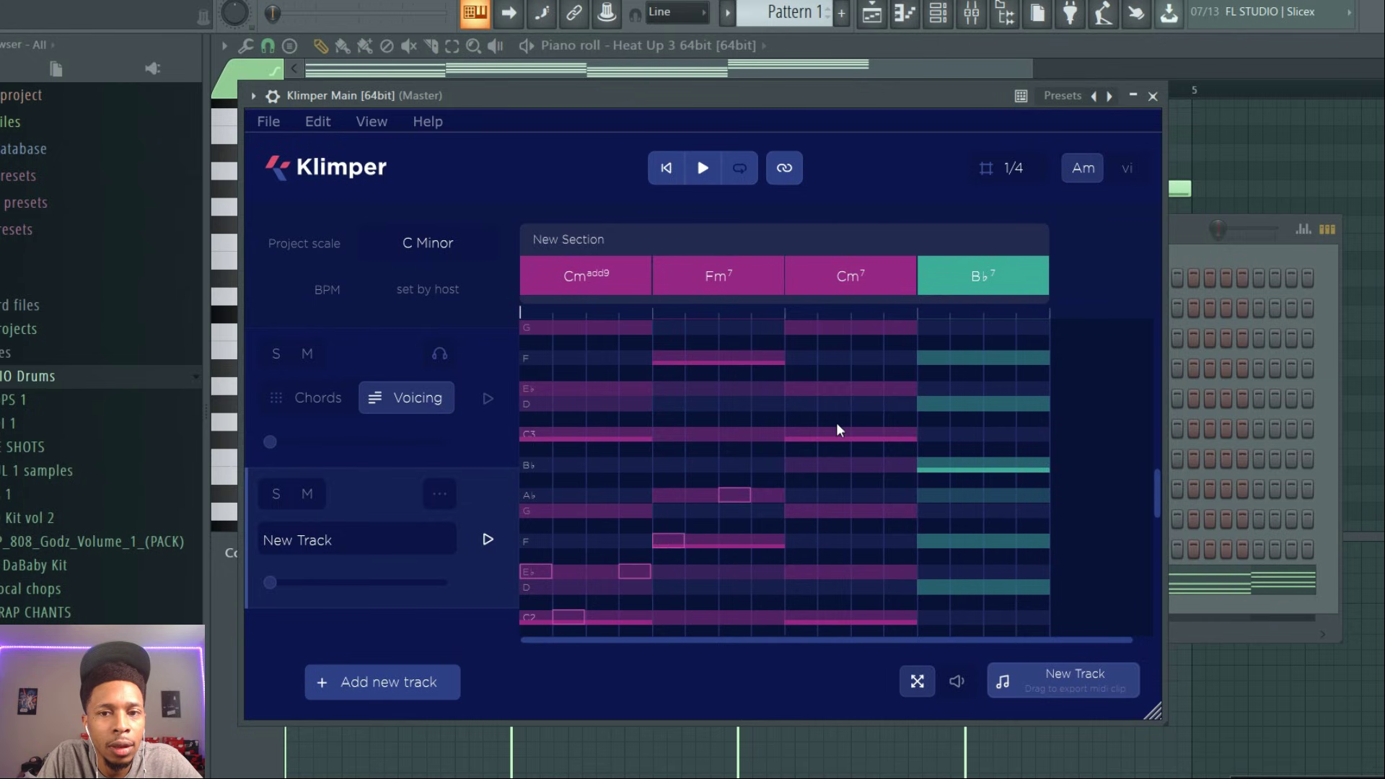
left_click(830, 431)
left_click_drag(864, 373, 866, 388)
Raise both track levels, play the section on loop, and toggle E♭ notes in the first chord
left_click_drag(279, 581, 414, 582)
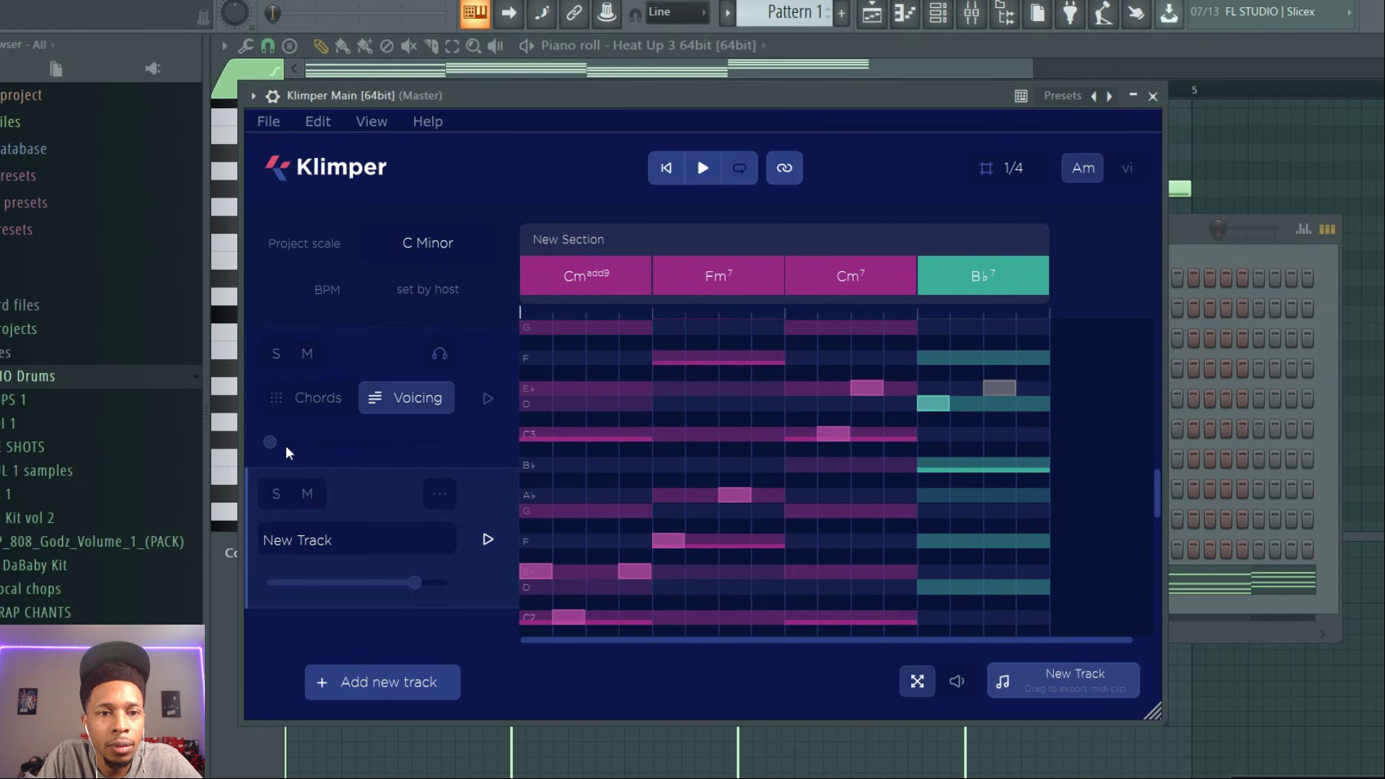
left_click_drag(283, 443, 397, 456)
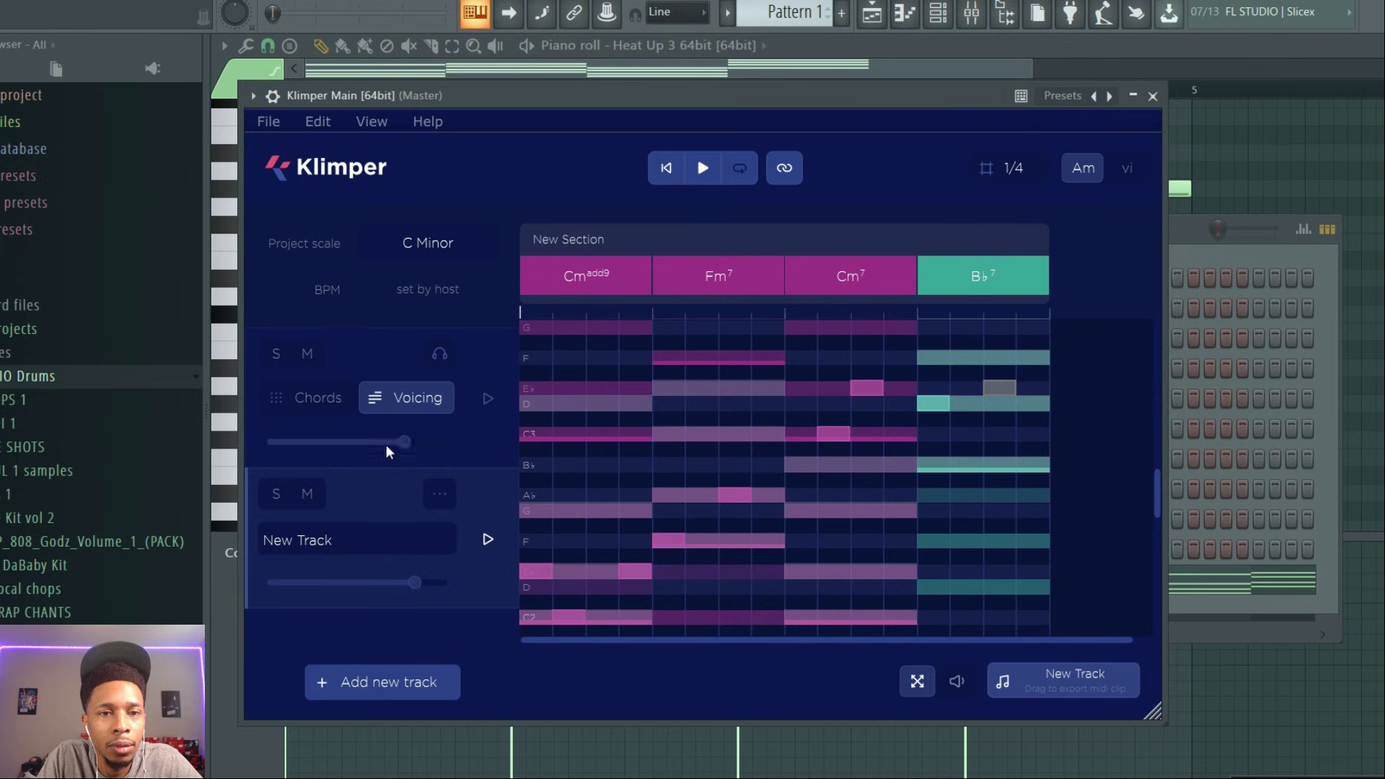
key("space")
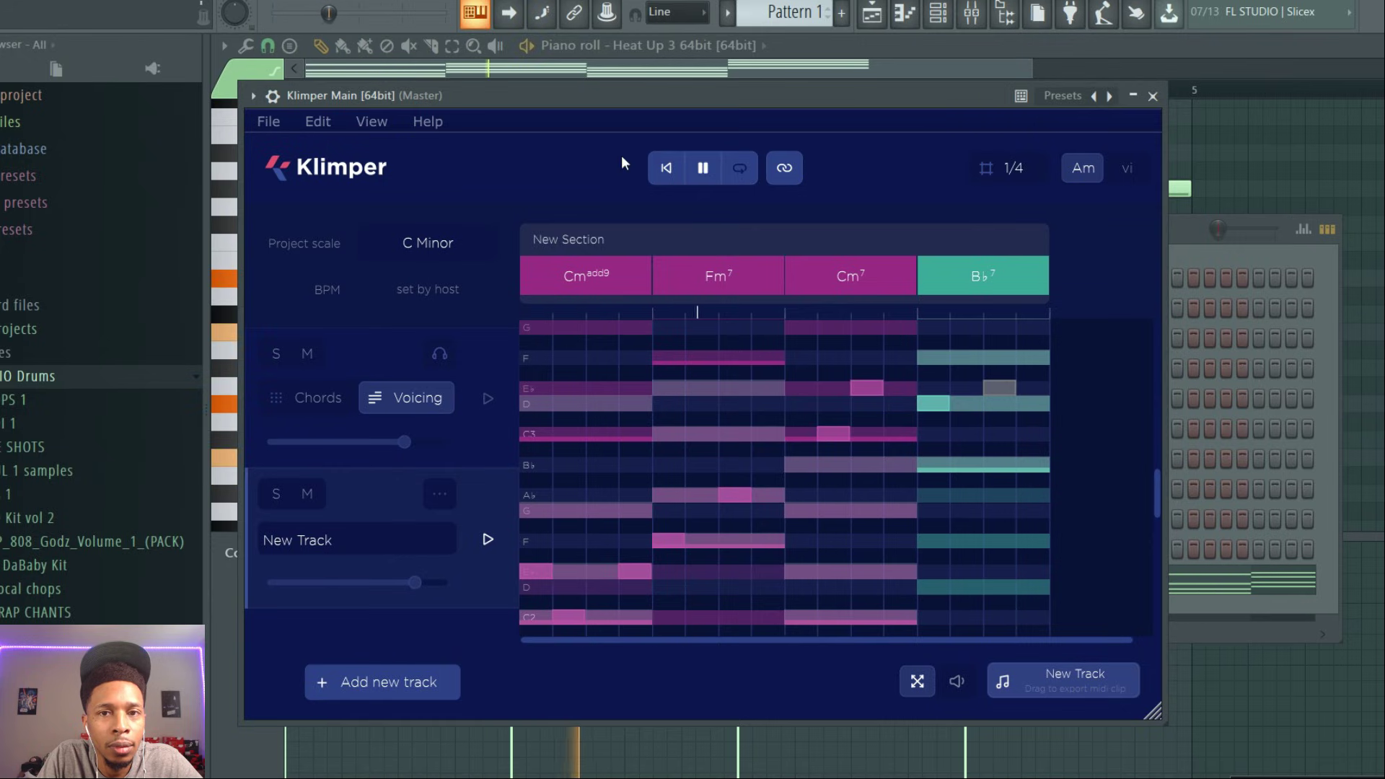
left_click(1206, 605)
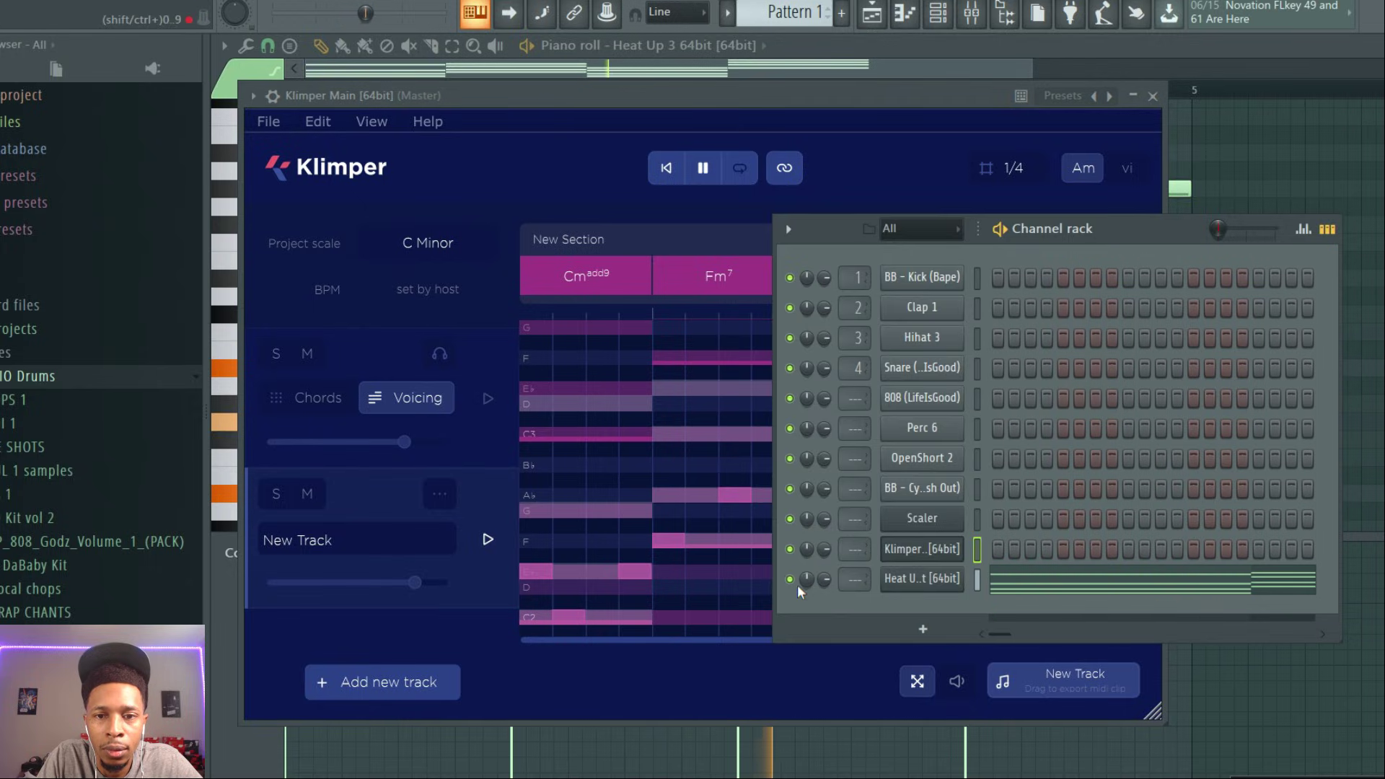
left_click(709, 128)
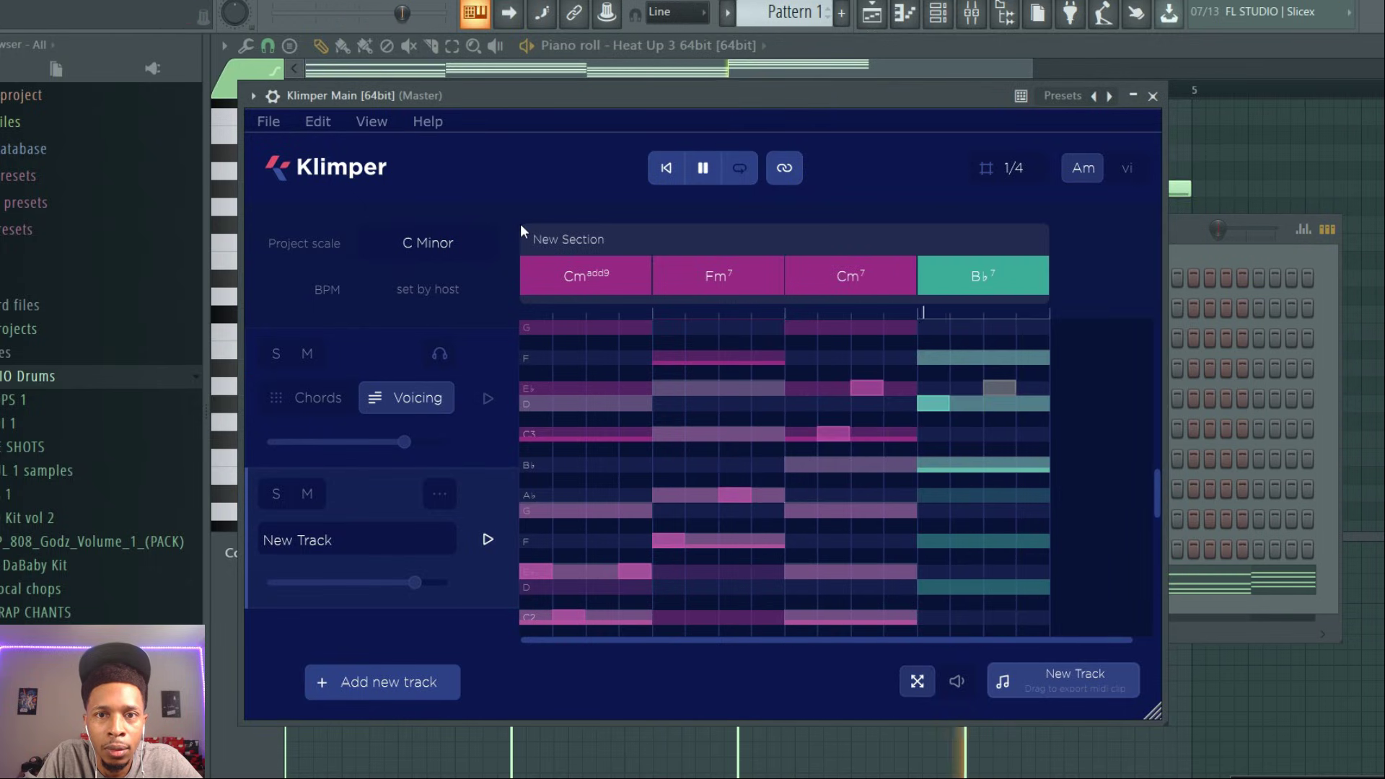
left_click(743, 170)
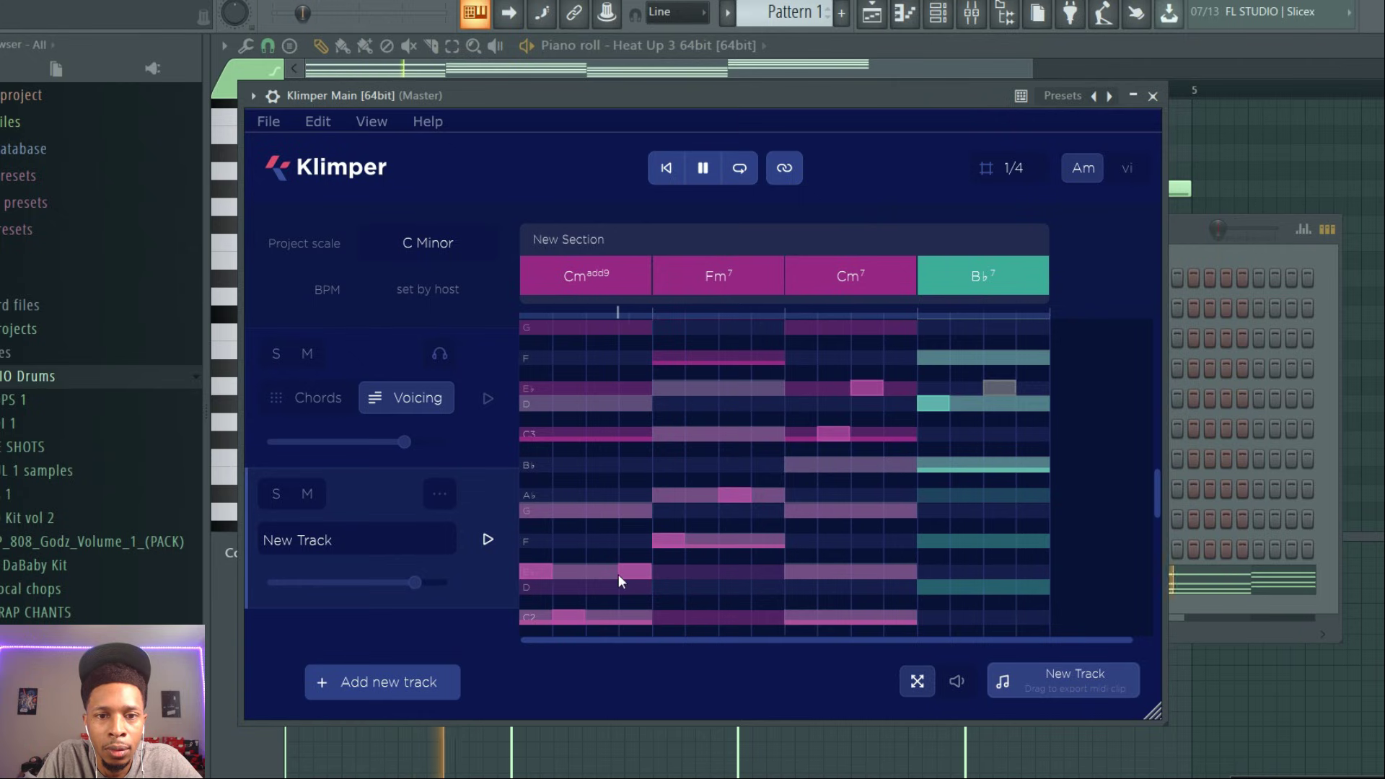
left_click(585, 573)
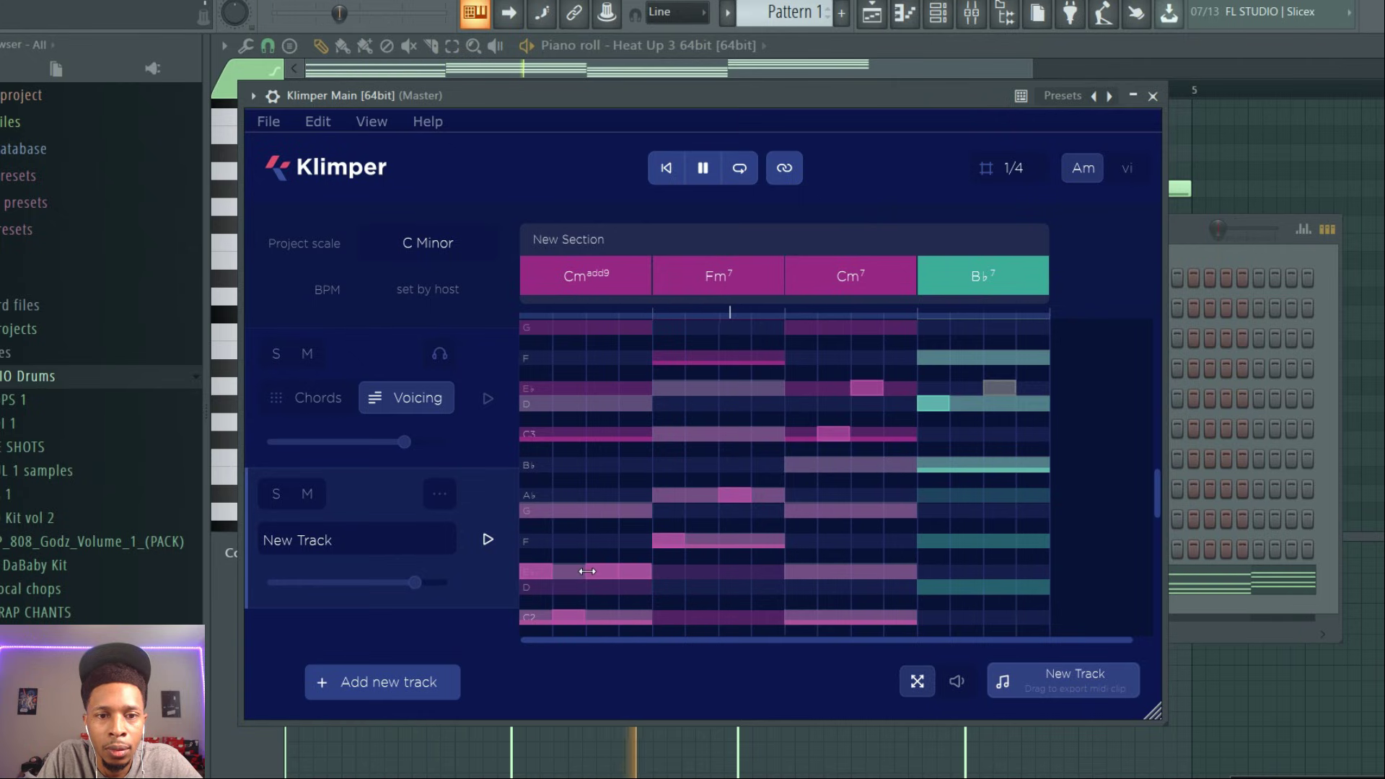
left_click(635, 571)
Stop playback and shorten the D note in the first chord's voicing
left_click(441, 495)
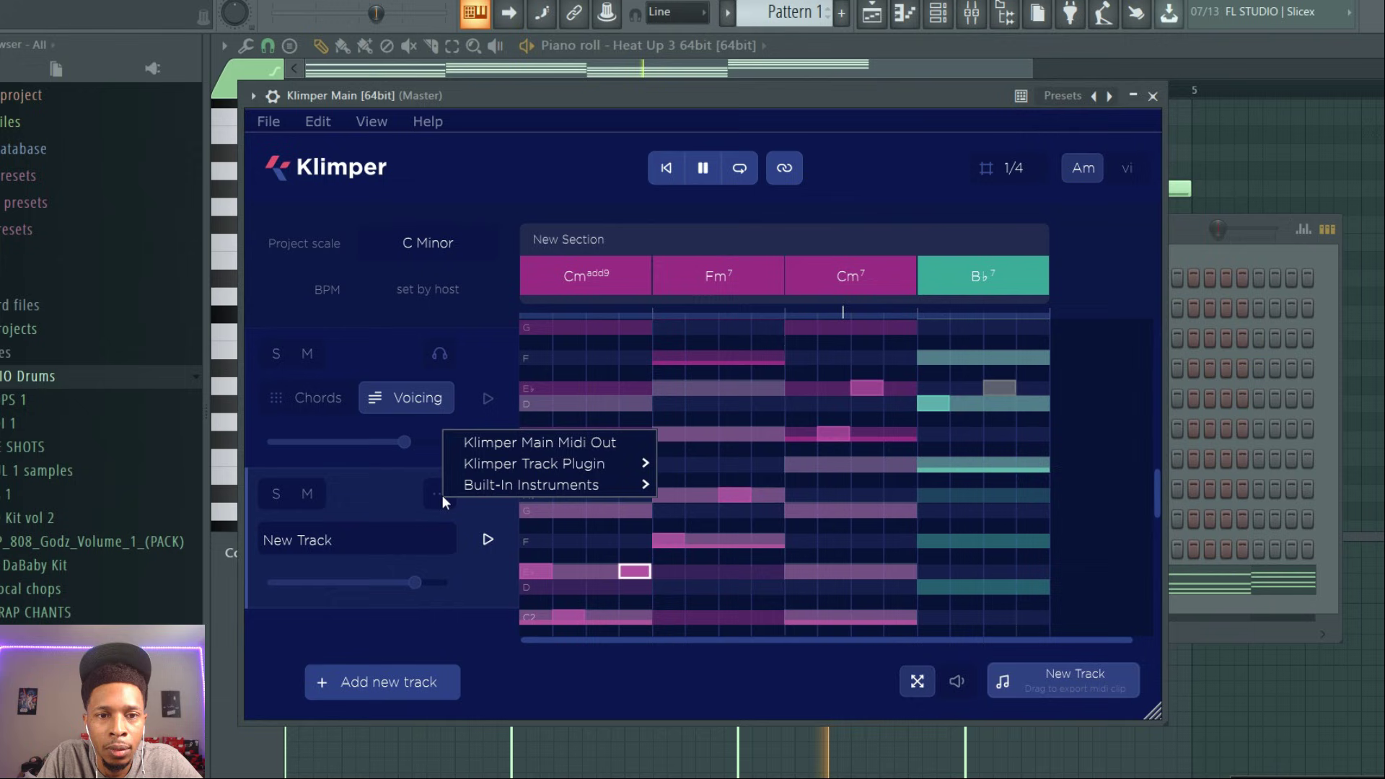
mouse_move(494, 477)
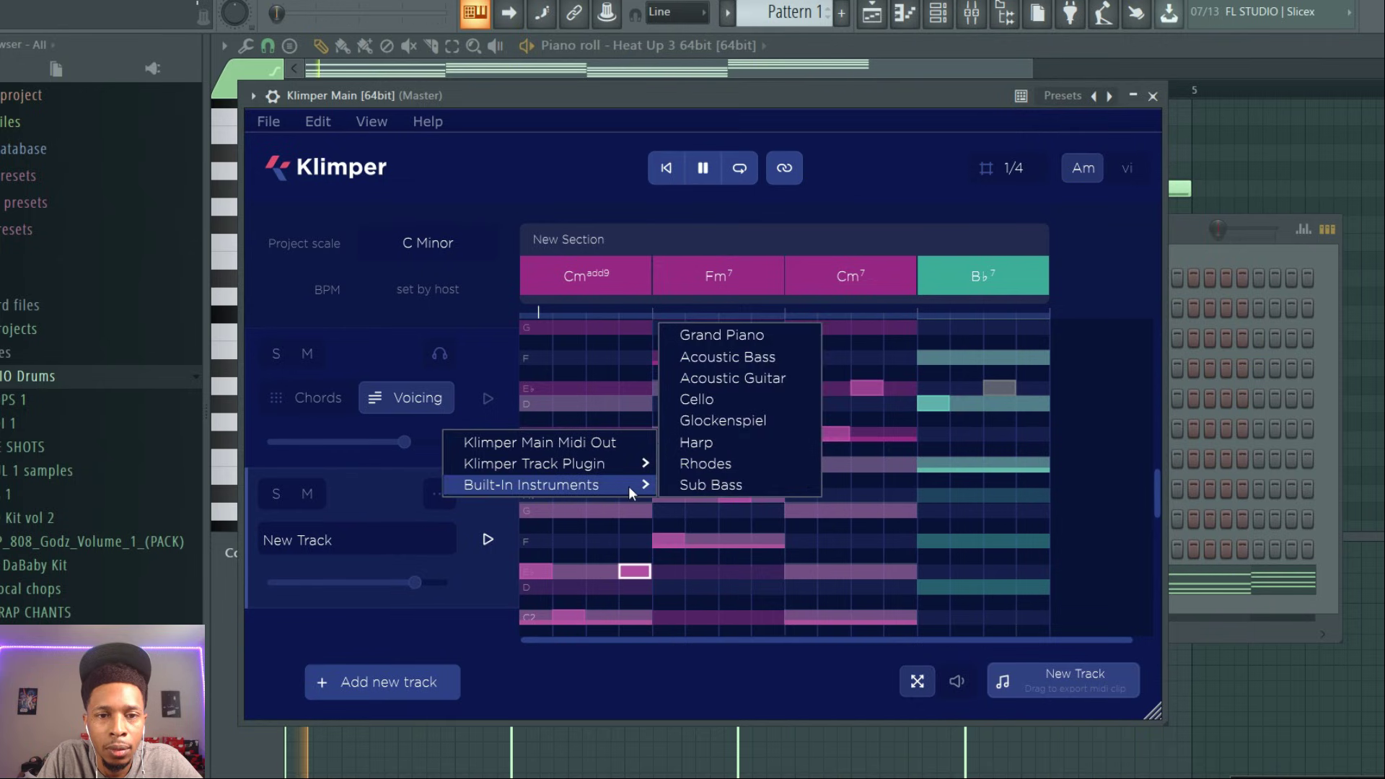
left_click(396, 489)
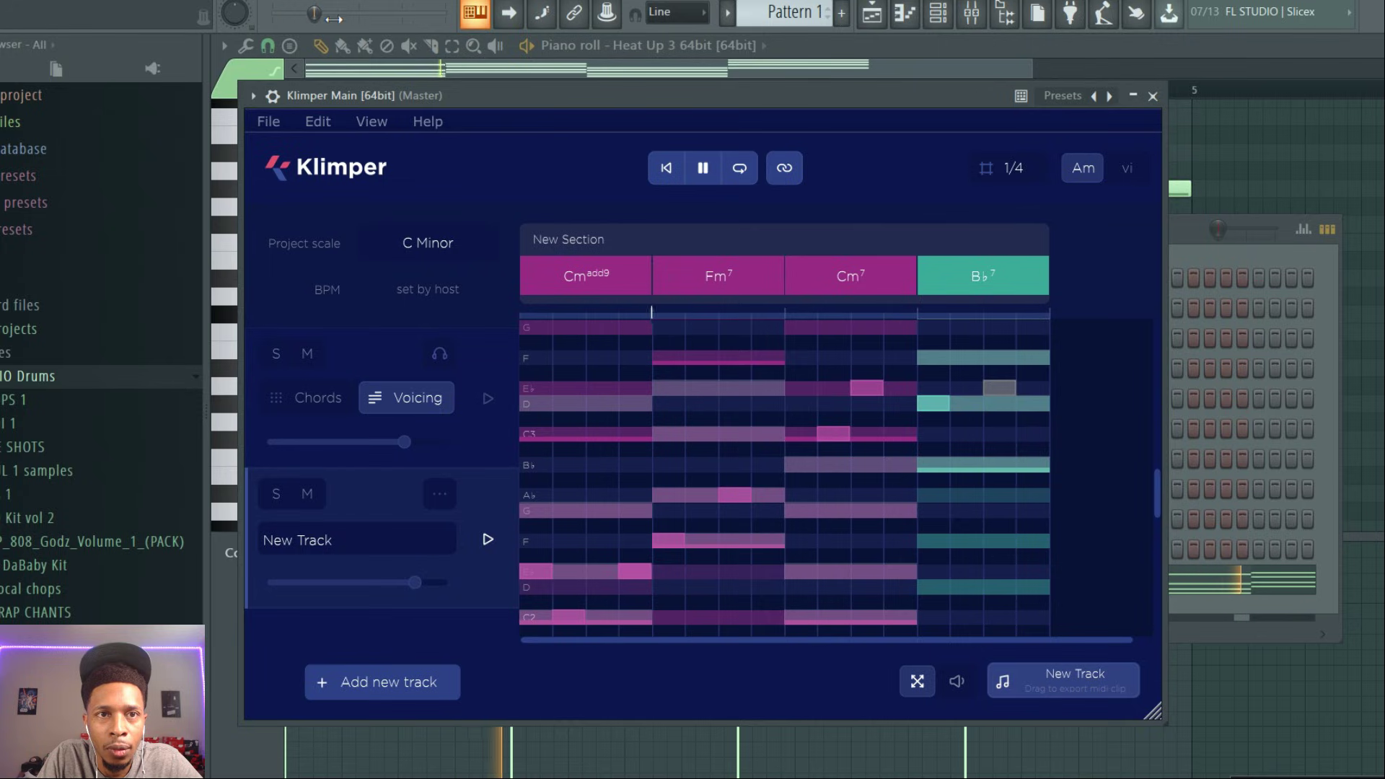
key("space")
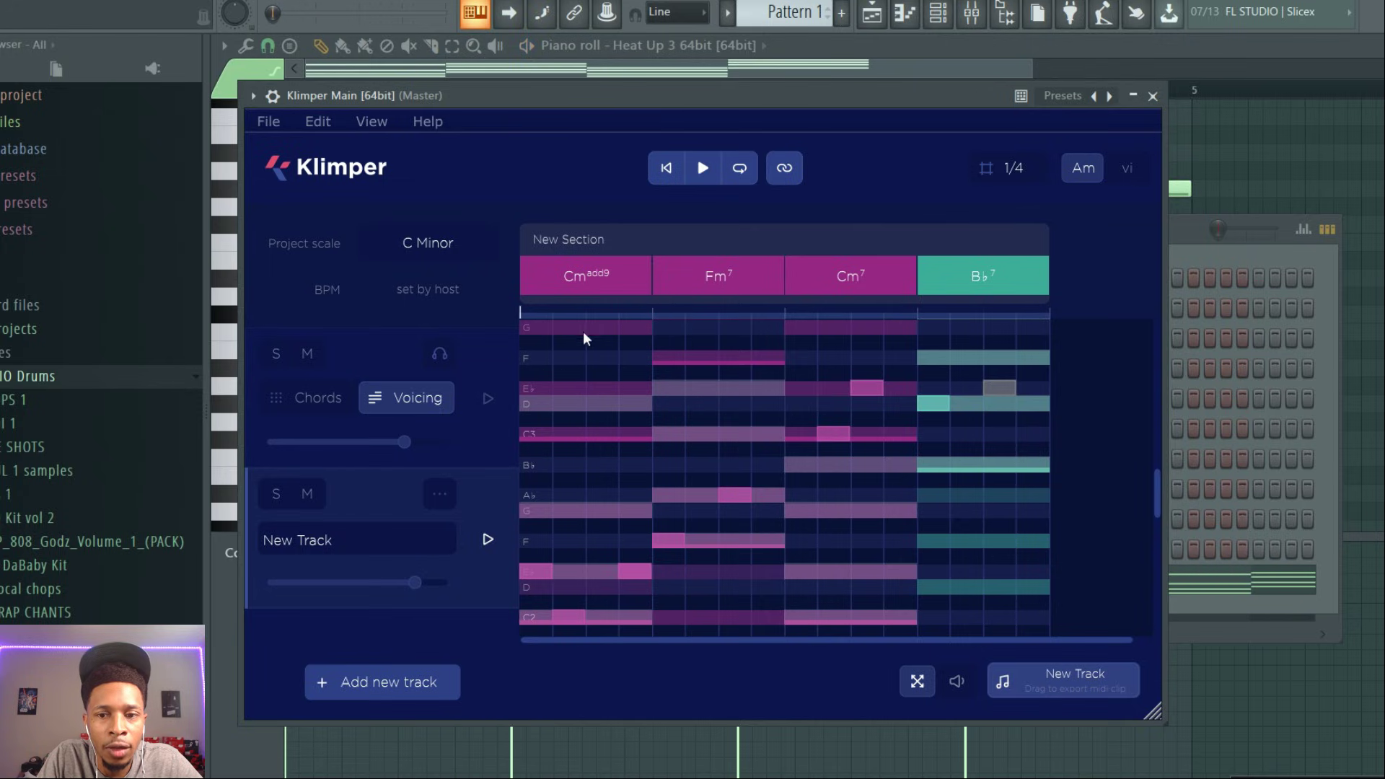
left_click(466, 436)
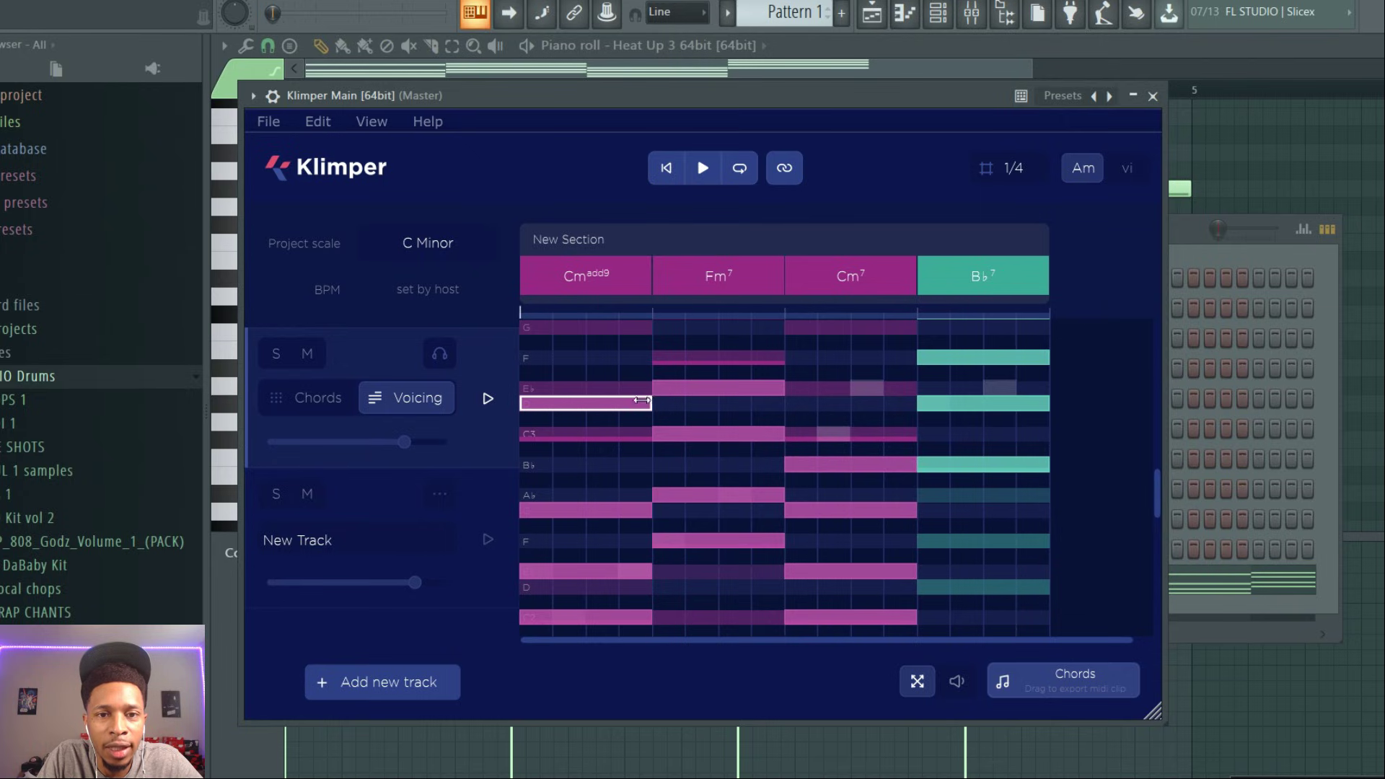
mouse_move(641, 400)
left_mouse_down()
mouse_move(556, 408)
mouse_move(633, 405)
left_mouse_up()
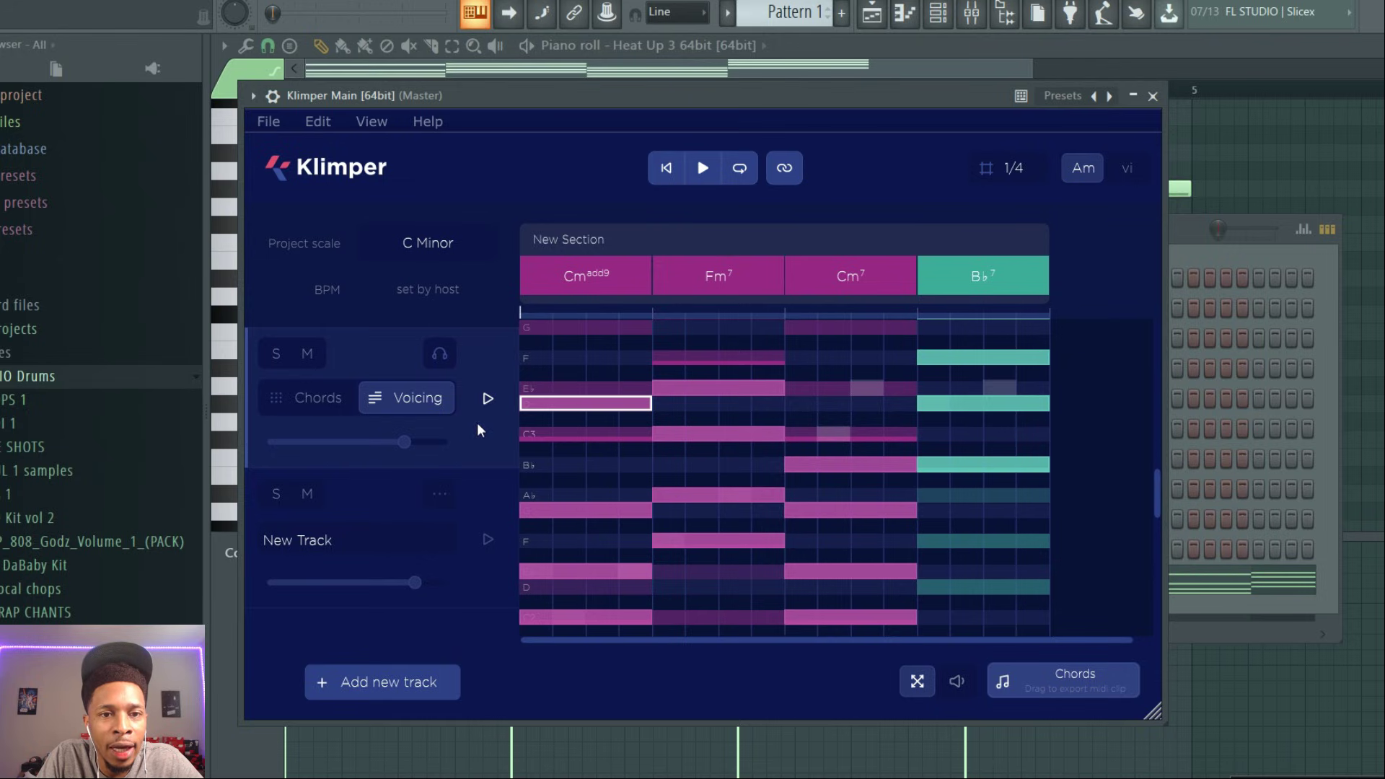
Set New Track's output to the built-in Acoustic Bass instrument
left_click(439, 495)
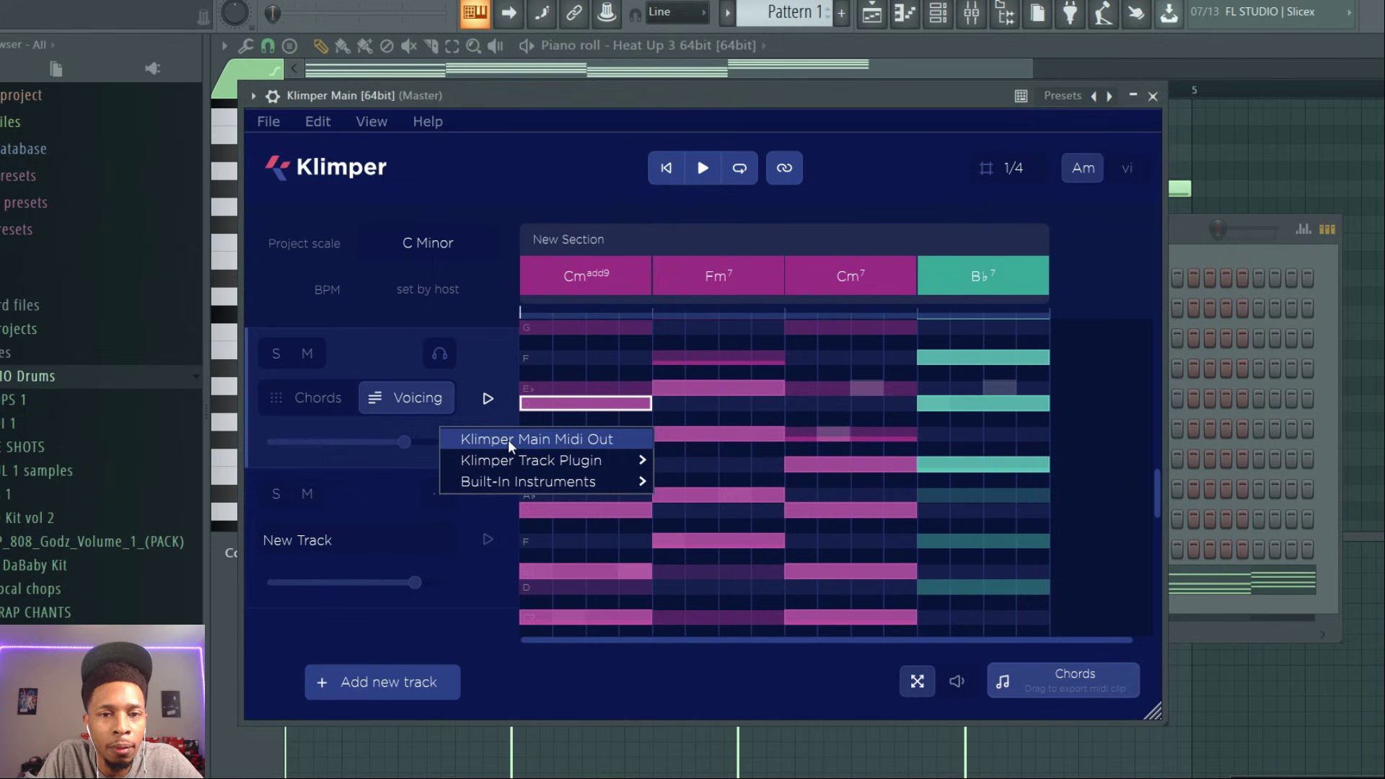
mouse_move(542, 460)
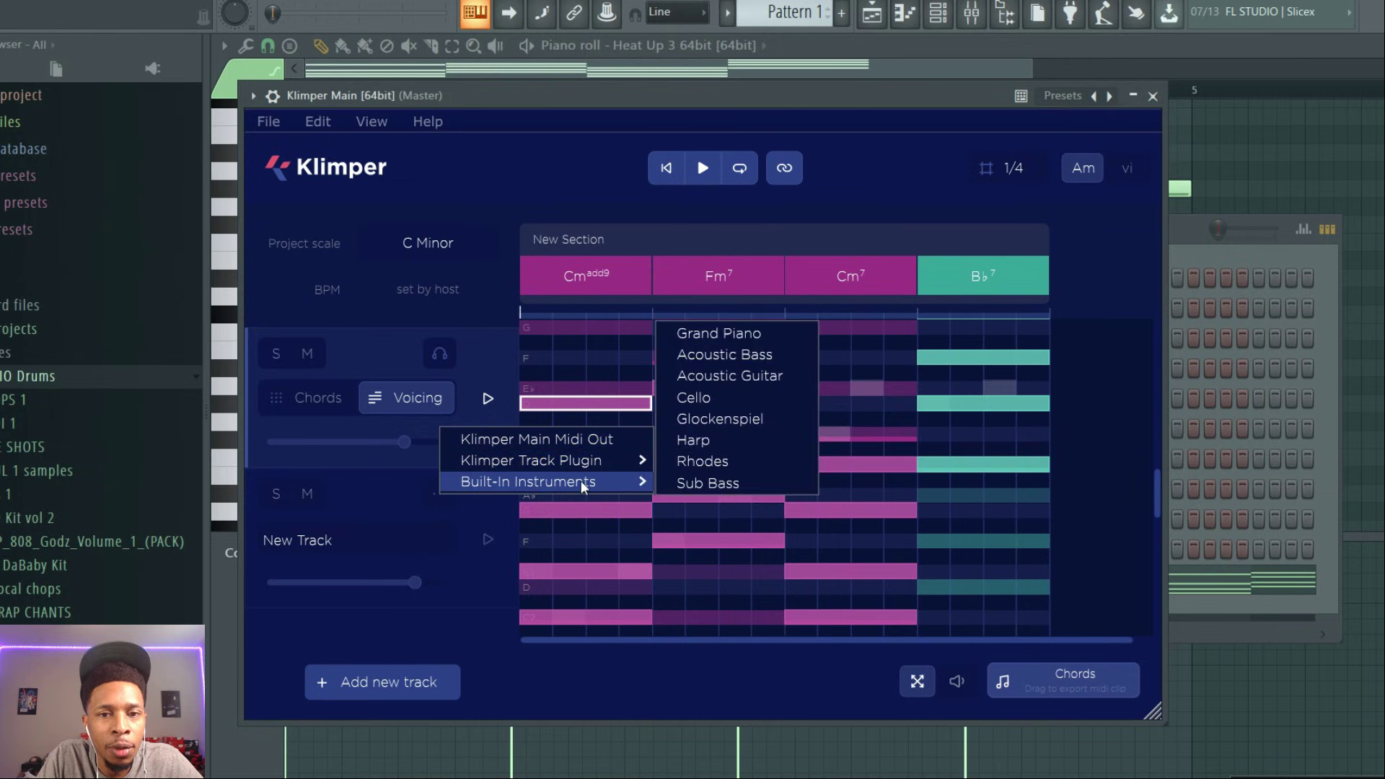
mouse_move(634, 470)
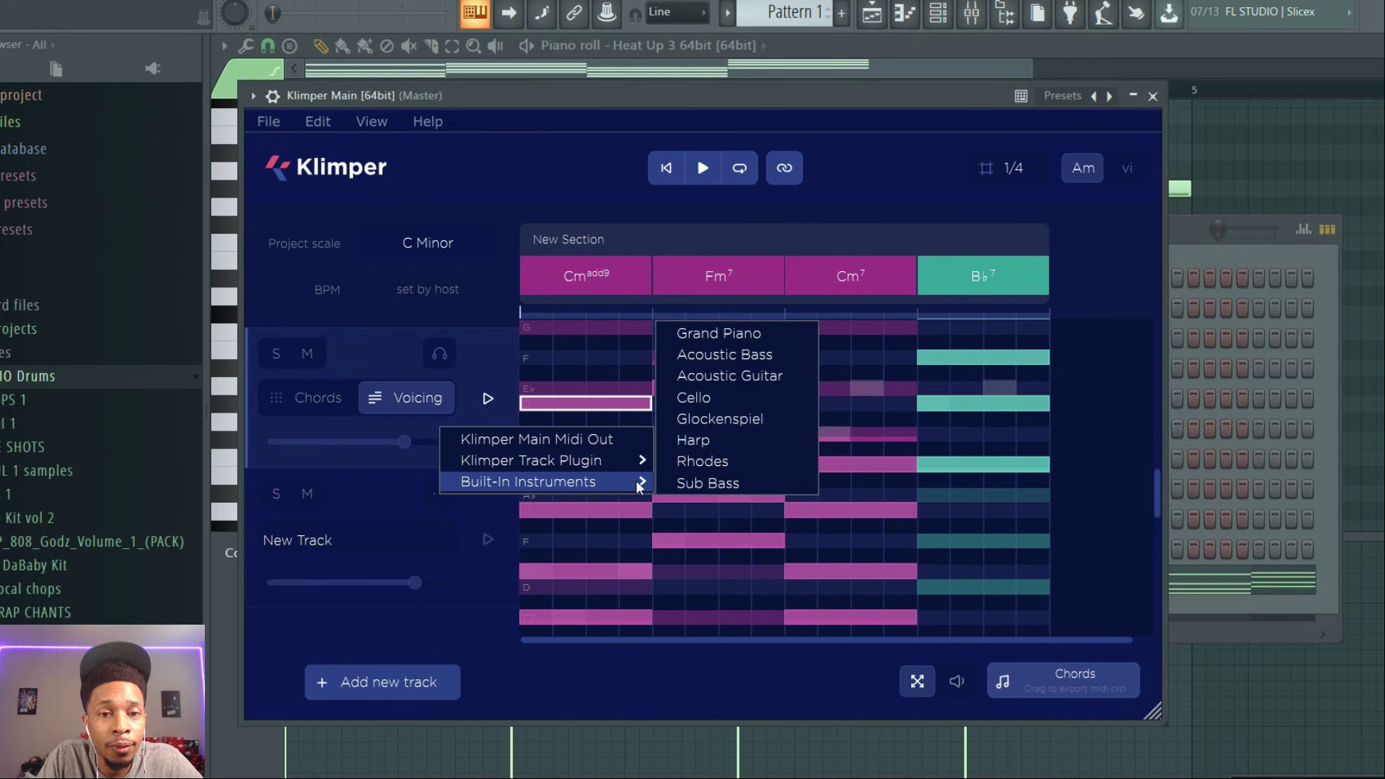
left_click(712, 355)
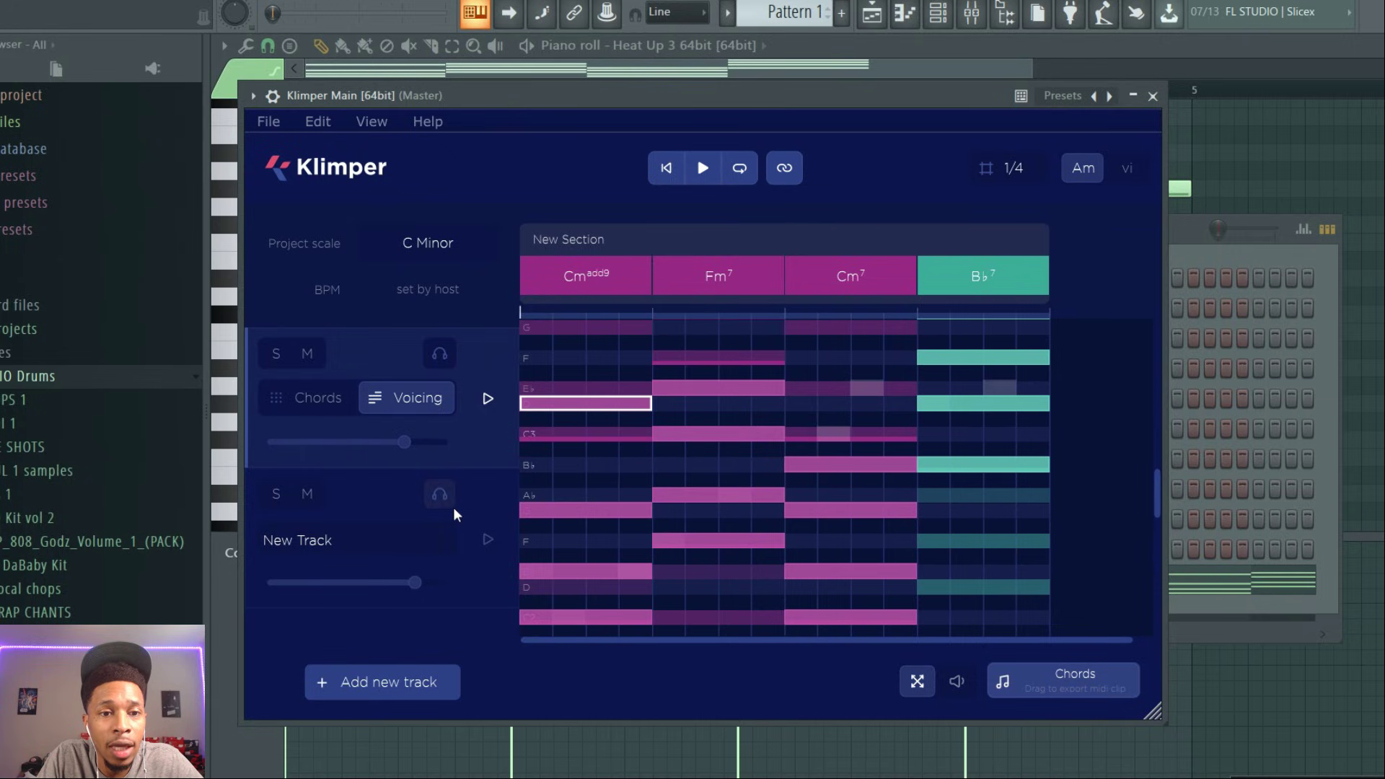
Mute the chords, add a third track, lower the melody notes, and add two D notes under B♭7
left_click(308, 354)
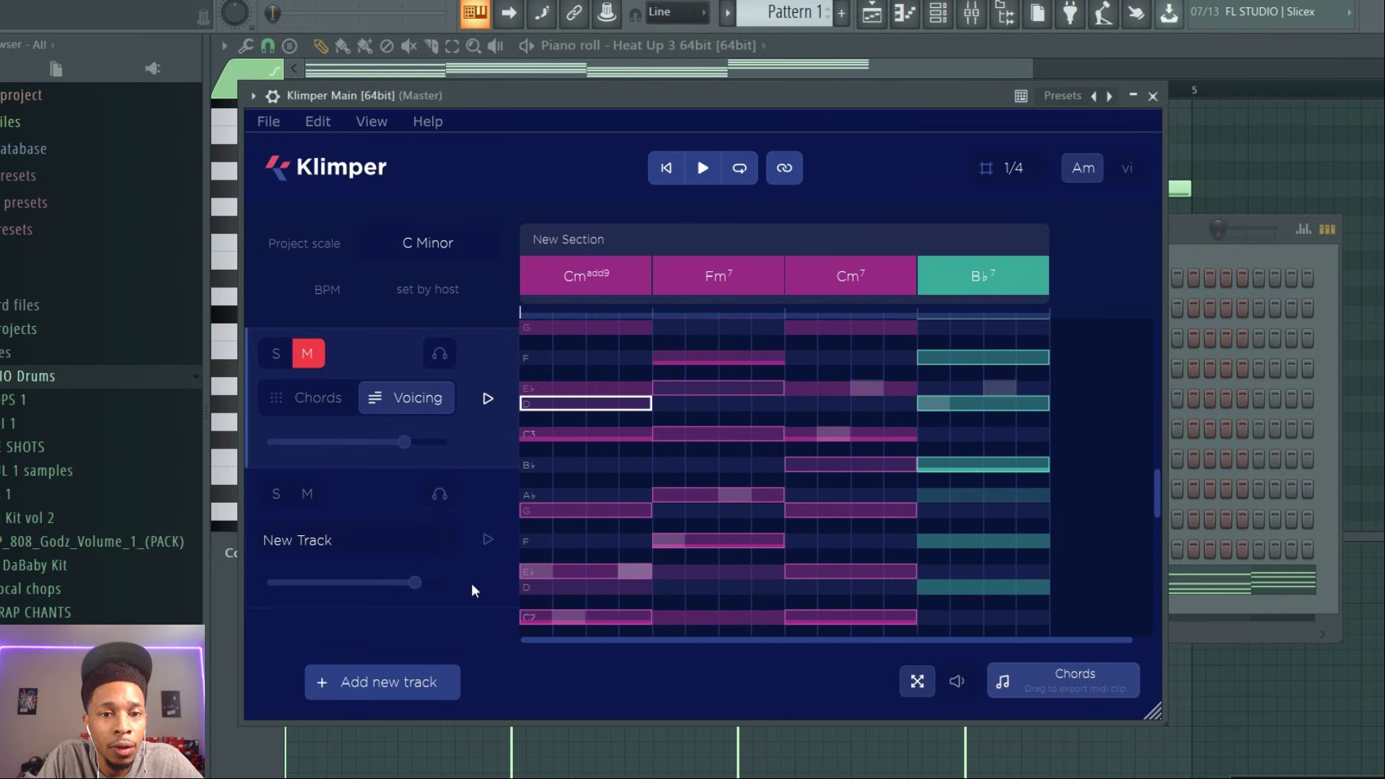
left_click(536, 570)
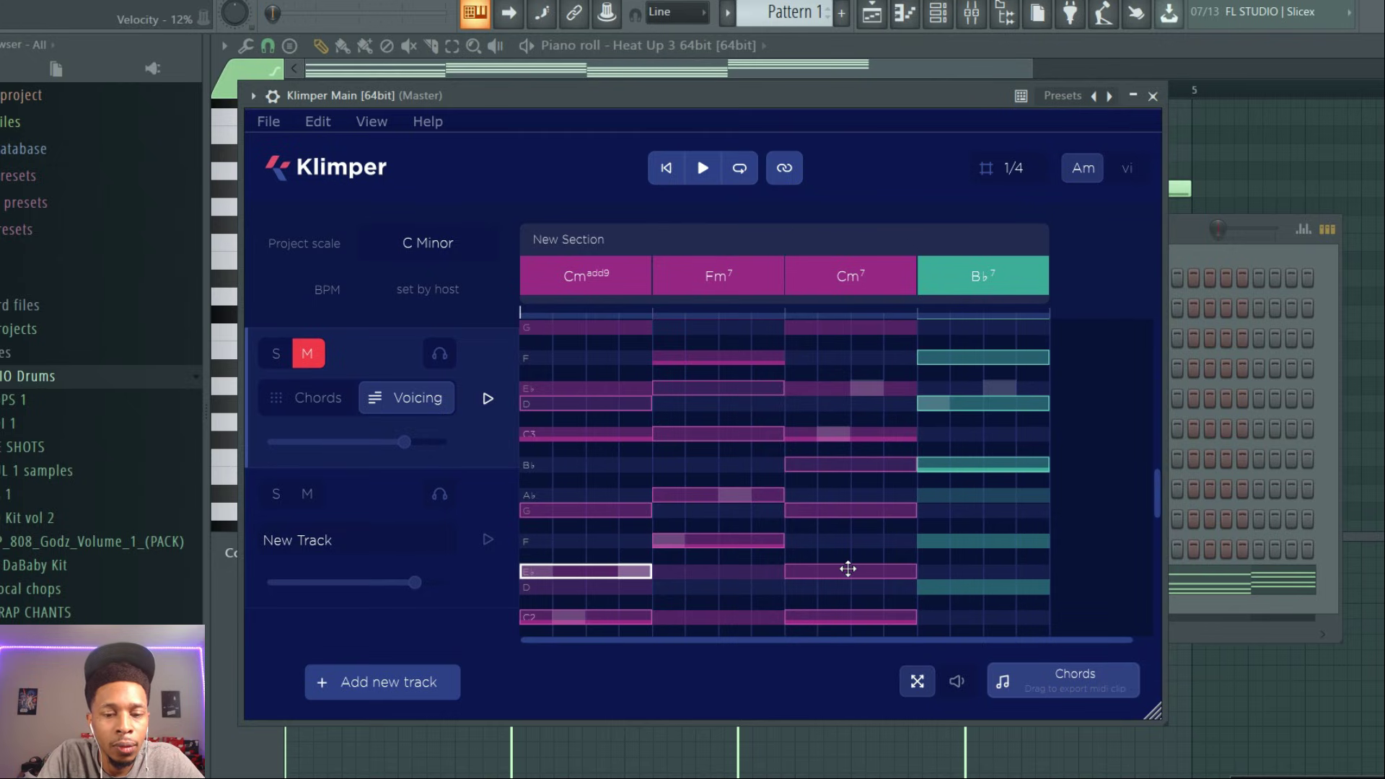
key("ctrl+d")
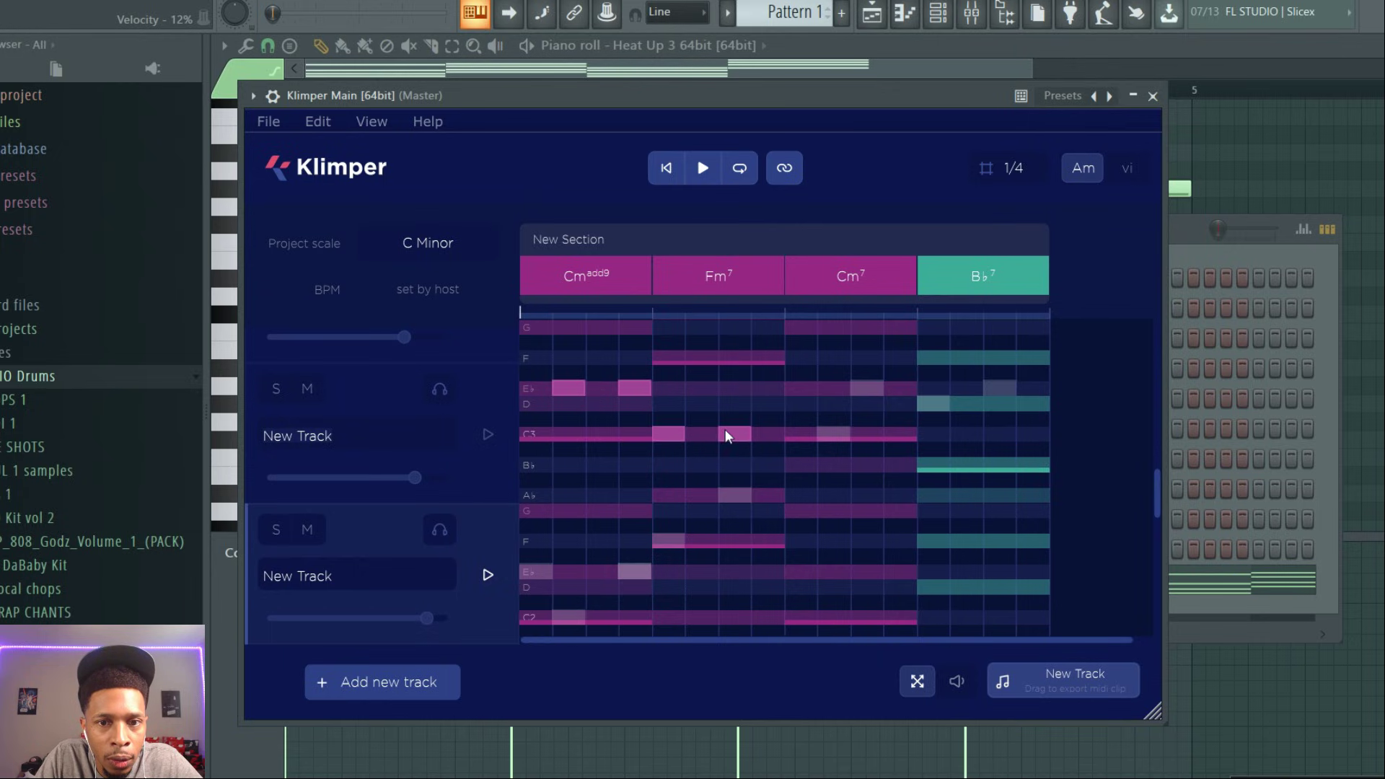
left_click_drag(734, 434, 735, 493)
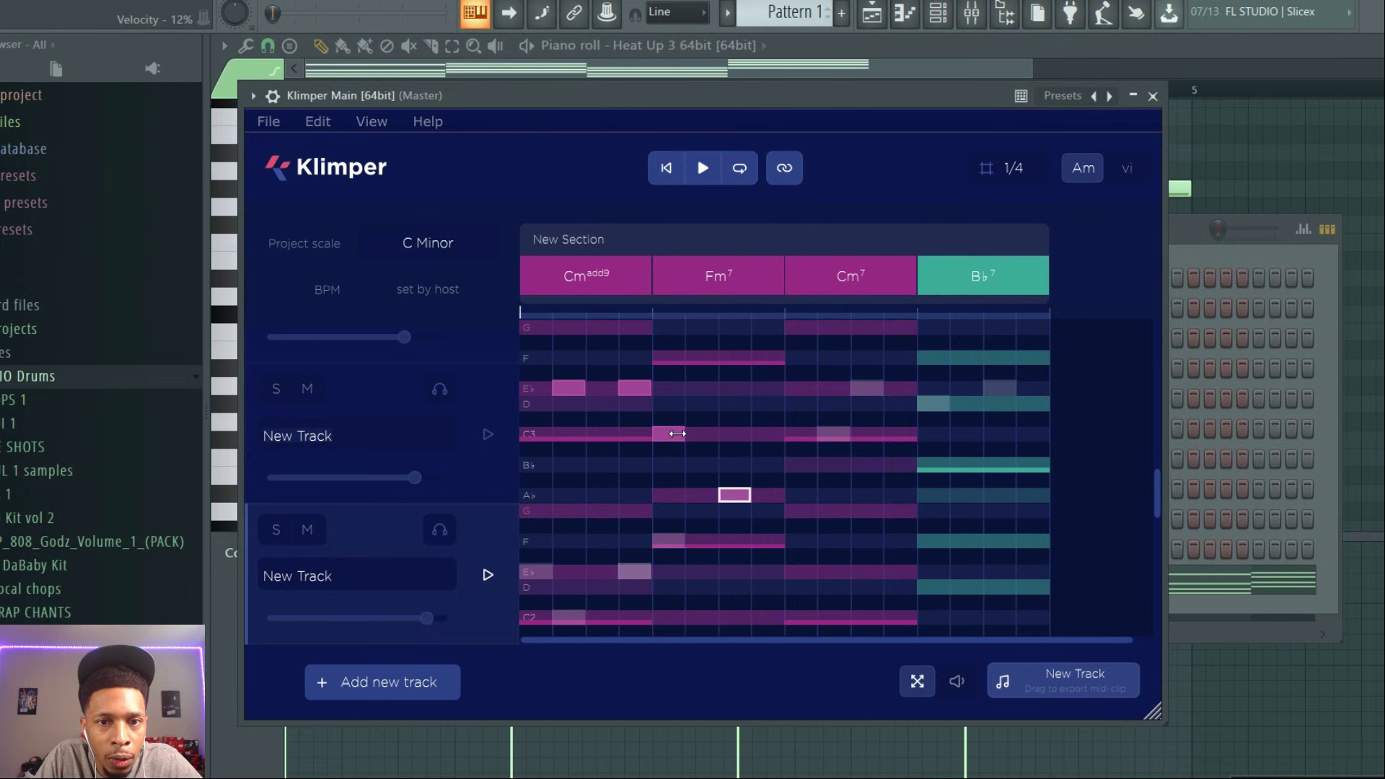
left_click_drag(677, 433, 676, 541)
left_click_drag(635, 388, 632, 561)
left_click_drag(565, 387, 579, 584)
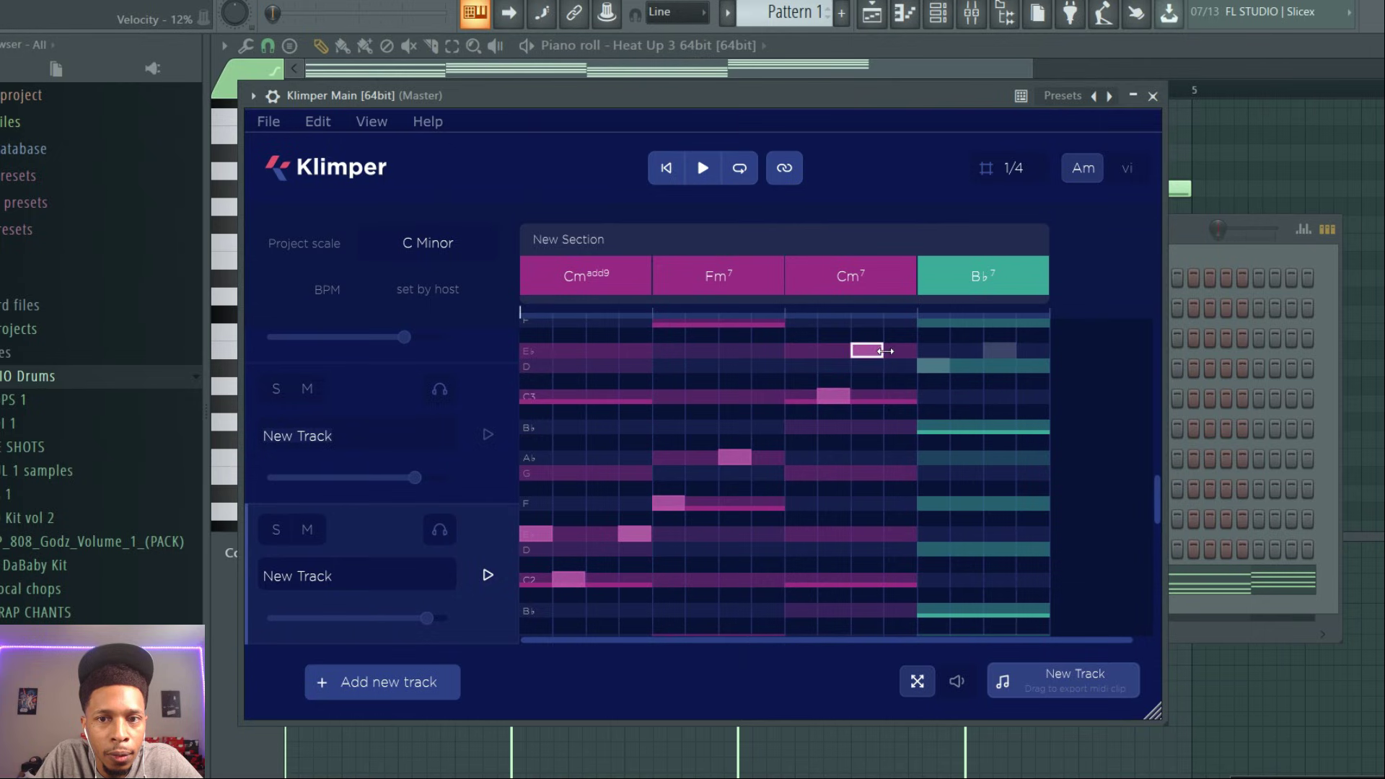
left_click(933, 365)
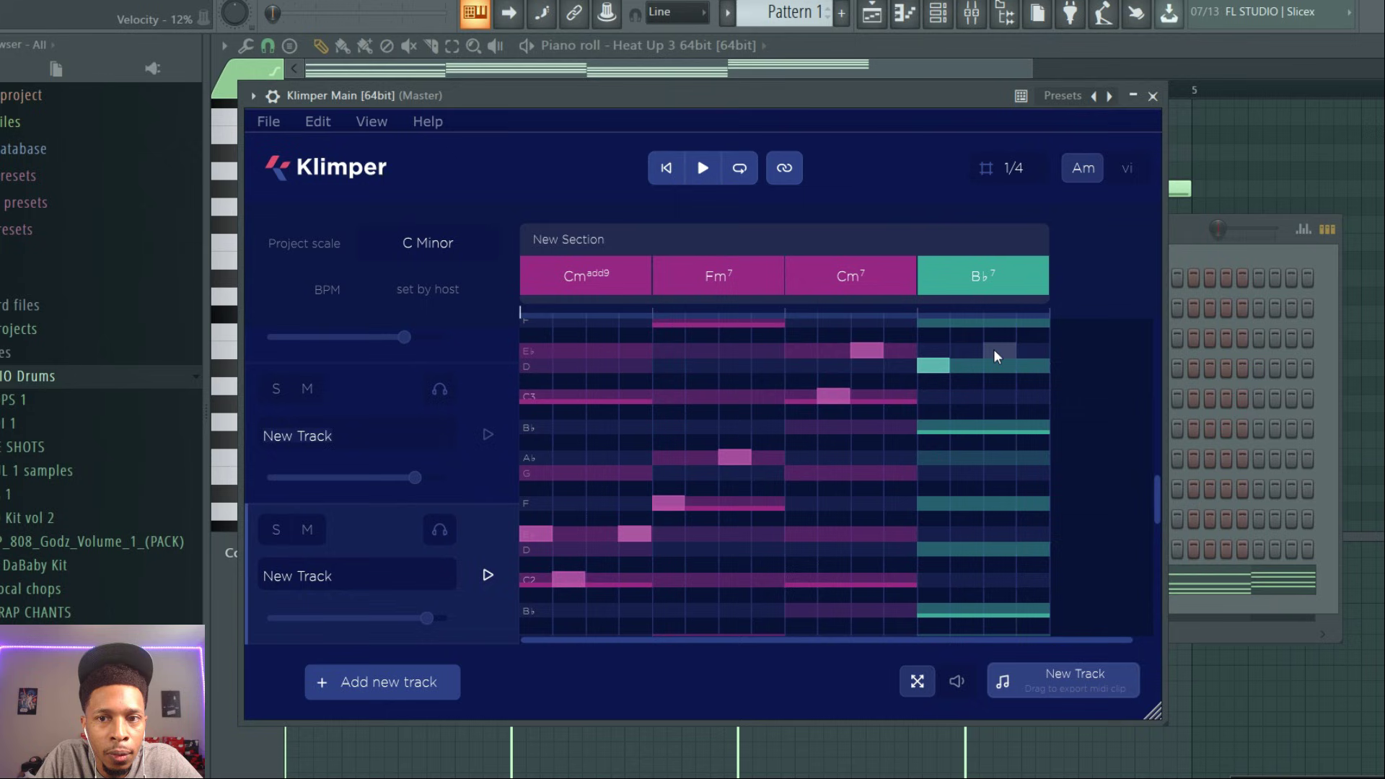
left_click(996, 366)
Clone the Heat Up 3 channel and move the windows aside to uncover Klimper
left_click(1174, 605)
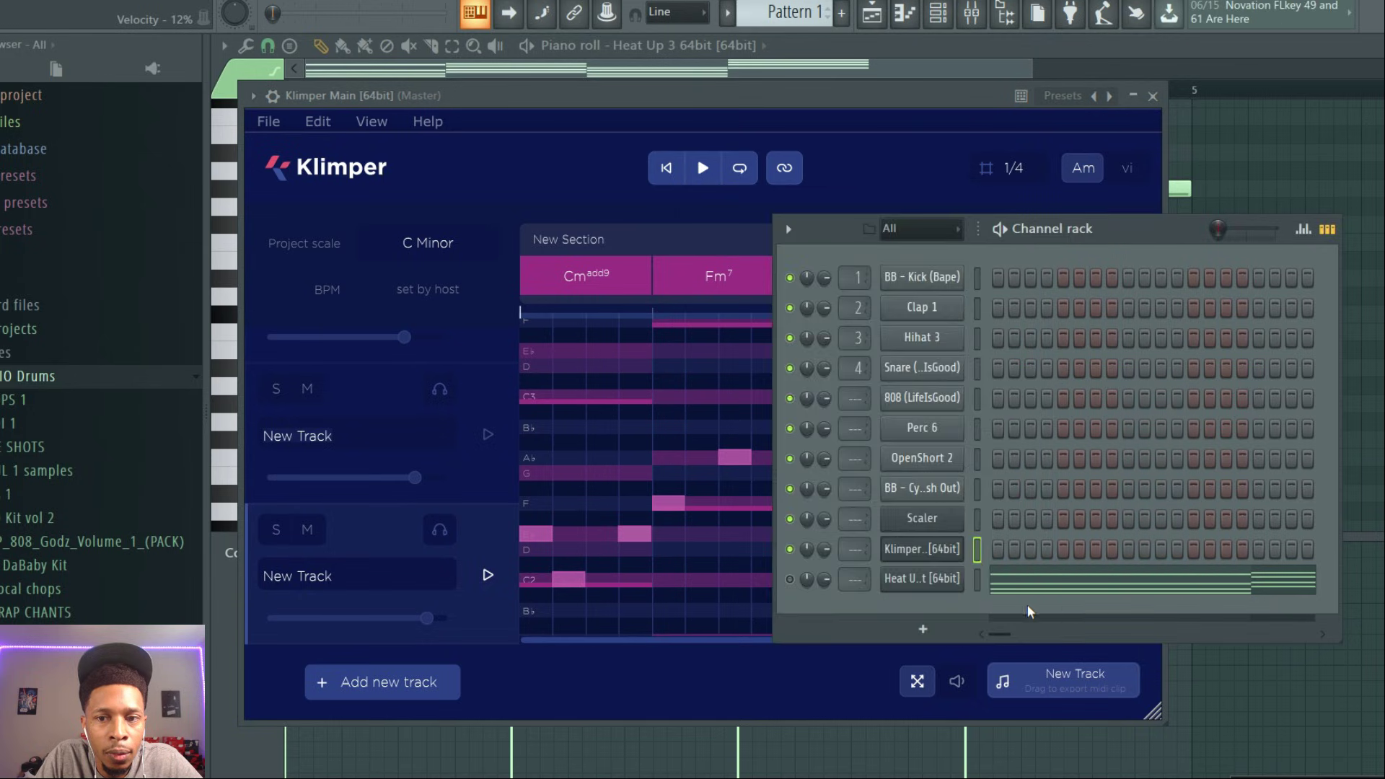
right_click(917, 585)
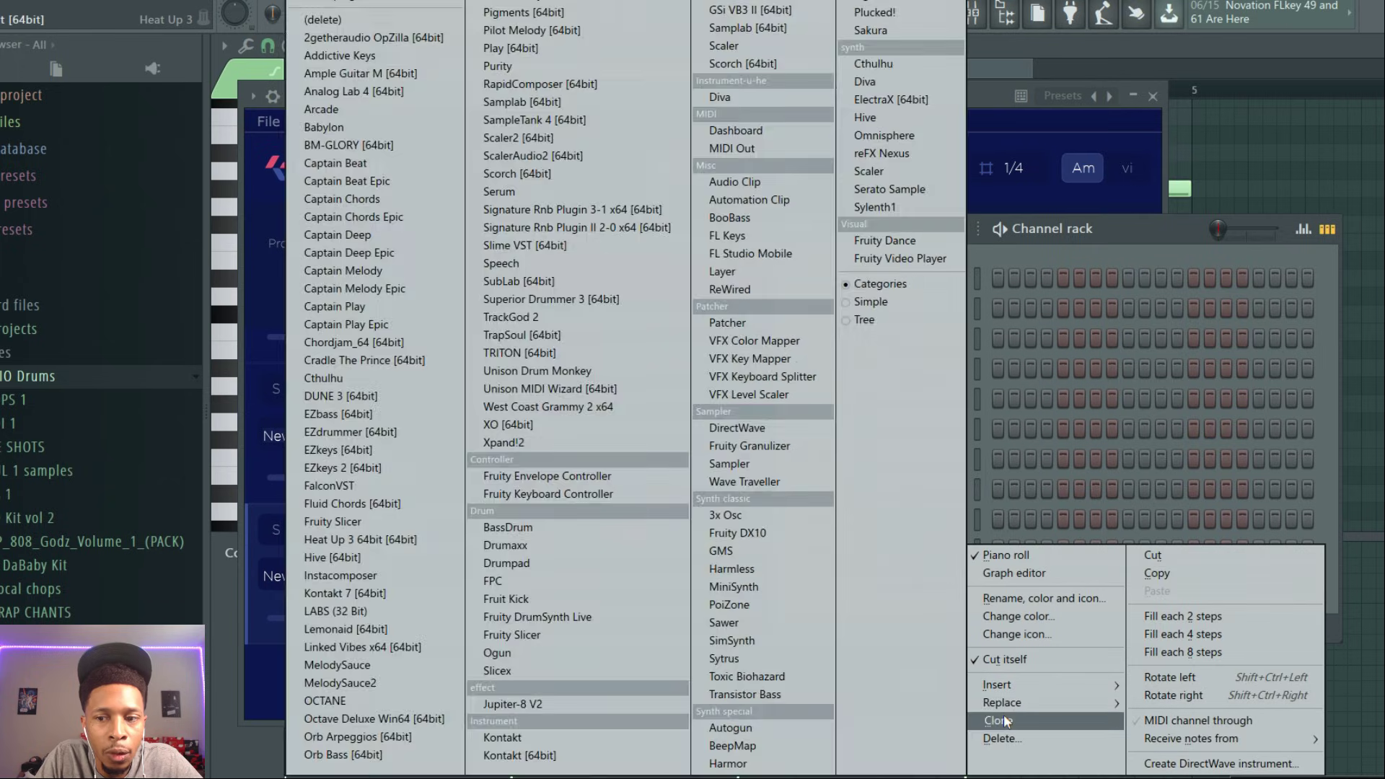
left_click(1001, 717)
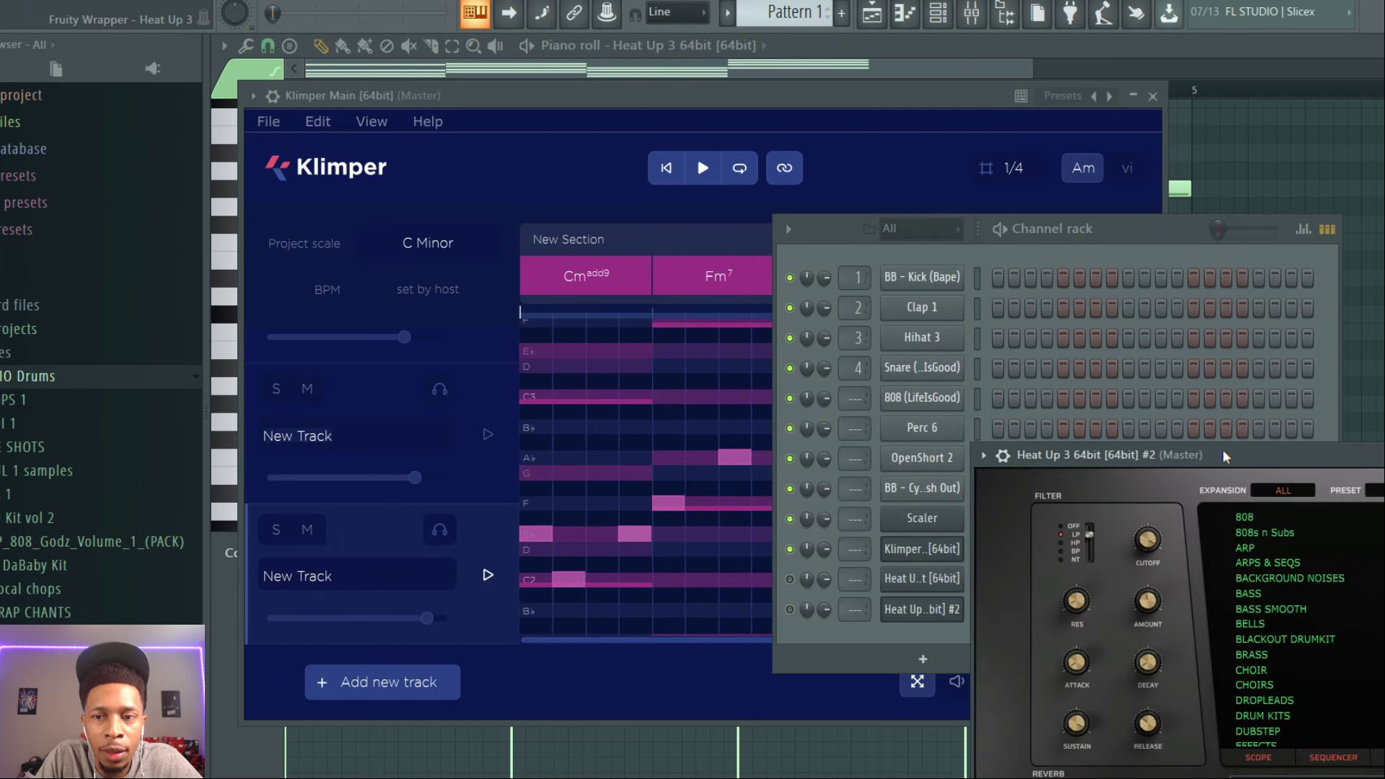
left_click_drag(1222, 453, 1383, 610)
left_click_drag(1046, 236, 1341, 113)
Export Klimper's melody as a MIDI clip onto Heat Up 3 #2 and check its notes
left_click_drag(1092, 695, 1193, 573)
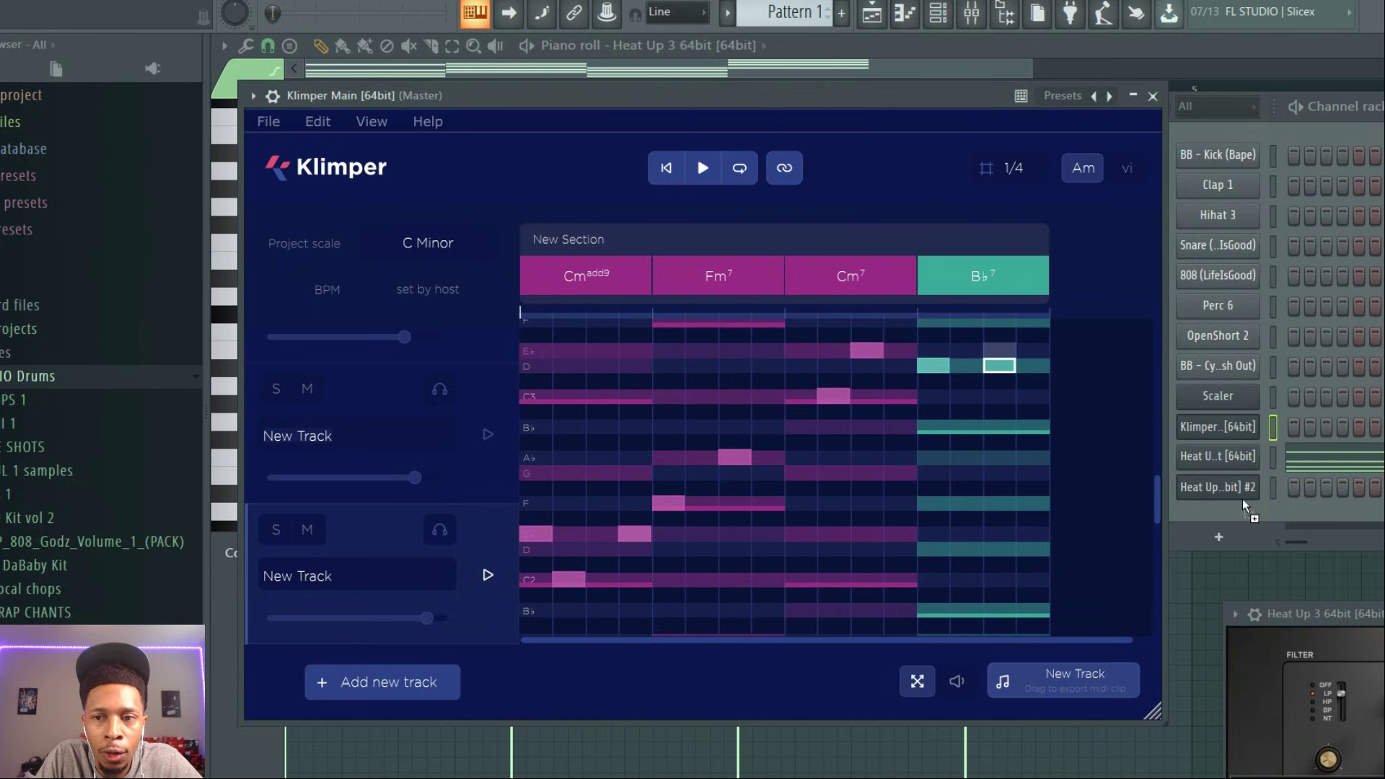
left_click_drag(1242, 499, 1240, 489)
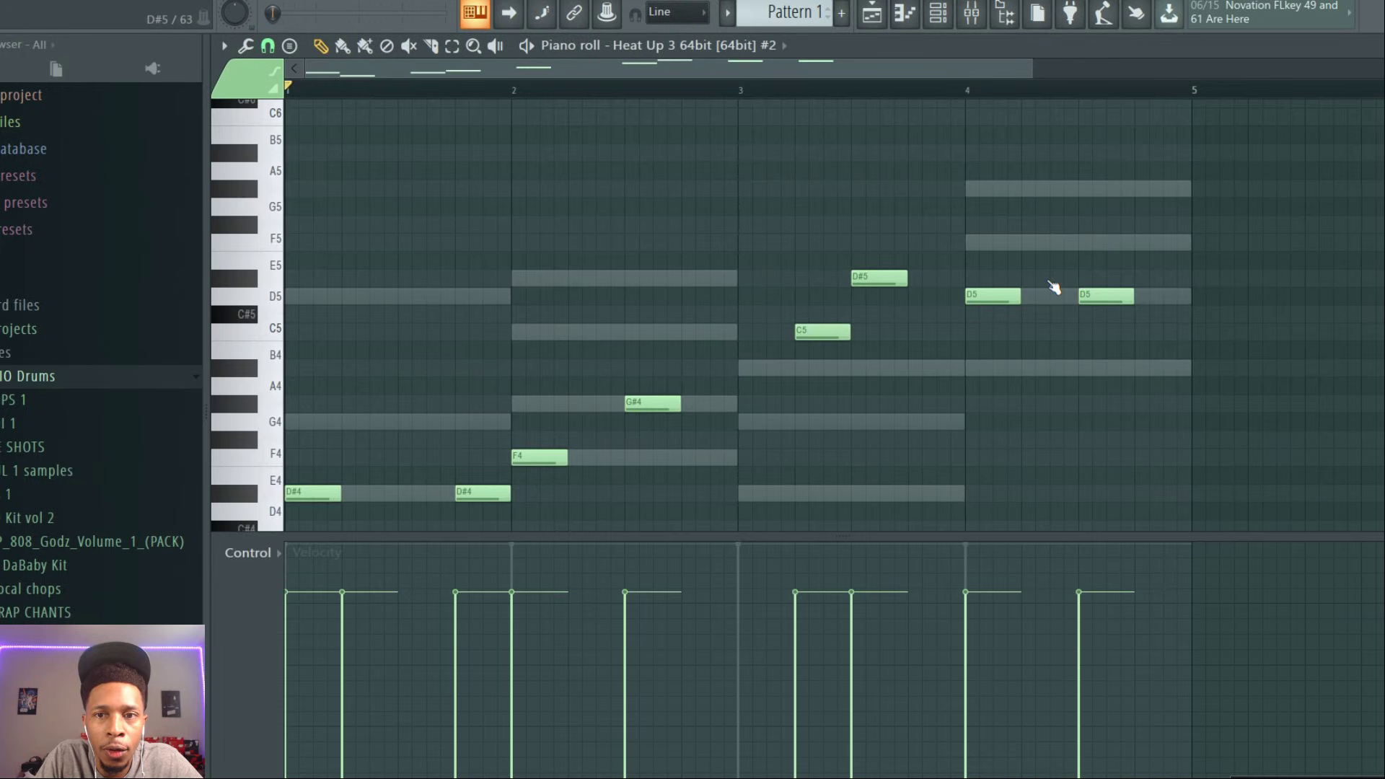
scroll(1053, 287, "down", 3)
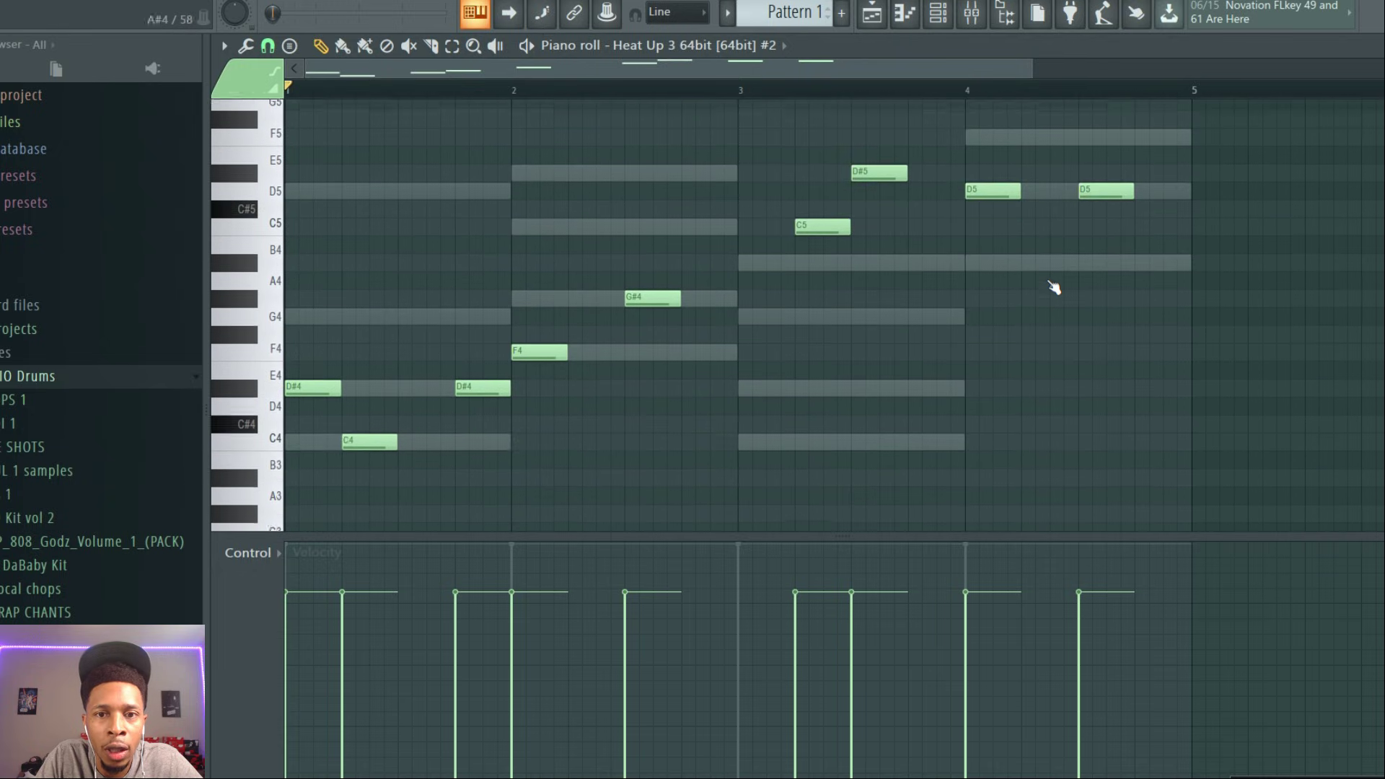
scroll(1053, 287, "down", 3)
scroll(1053, 287, "up", 5)
key("F6")
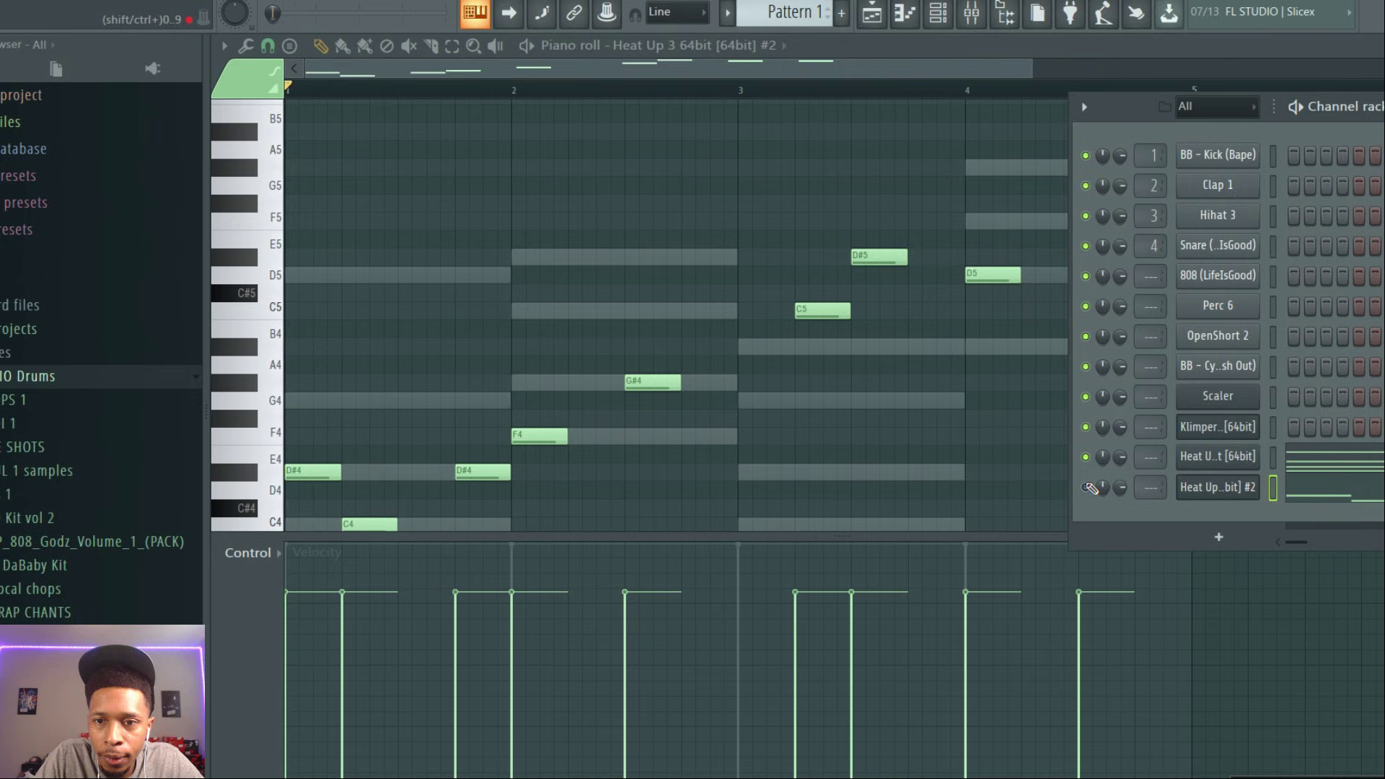
Mute Klimper's second and third tracks, then play and stop the song
left_click(1200, 426)
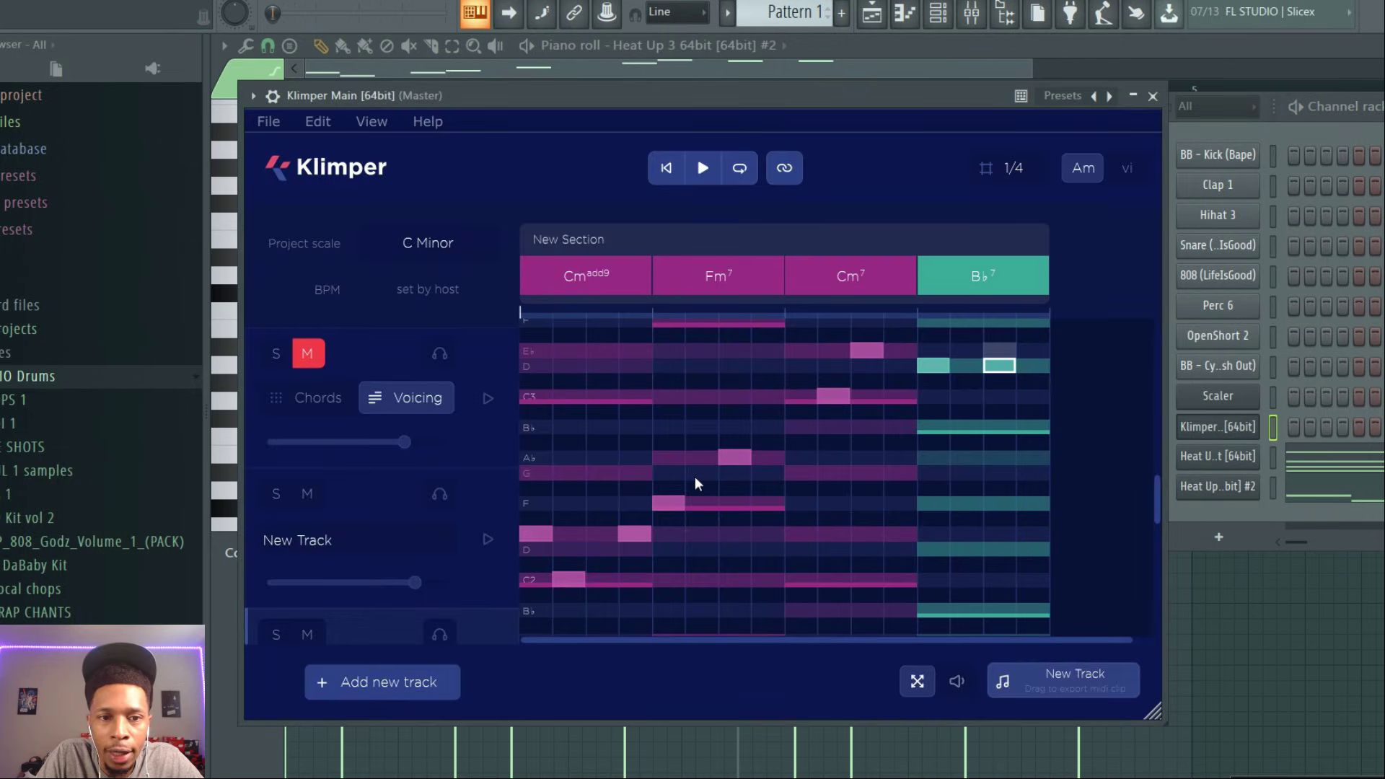
left_click(308, 495)
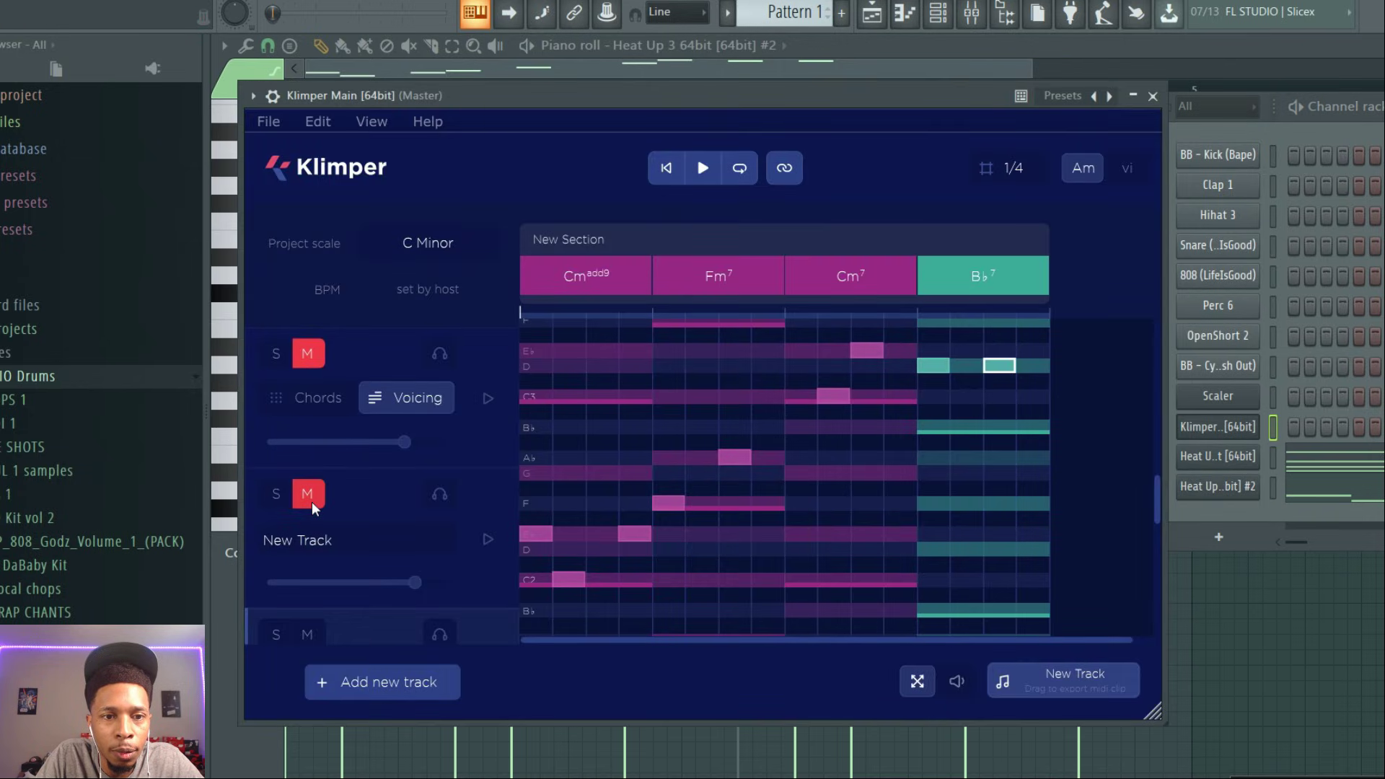
scroll(311, 501, "down", 2)
left_click(314, 538)
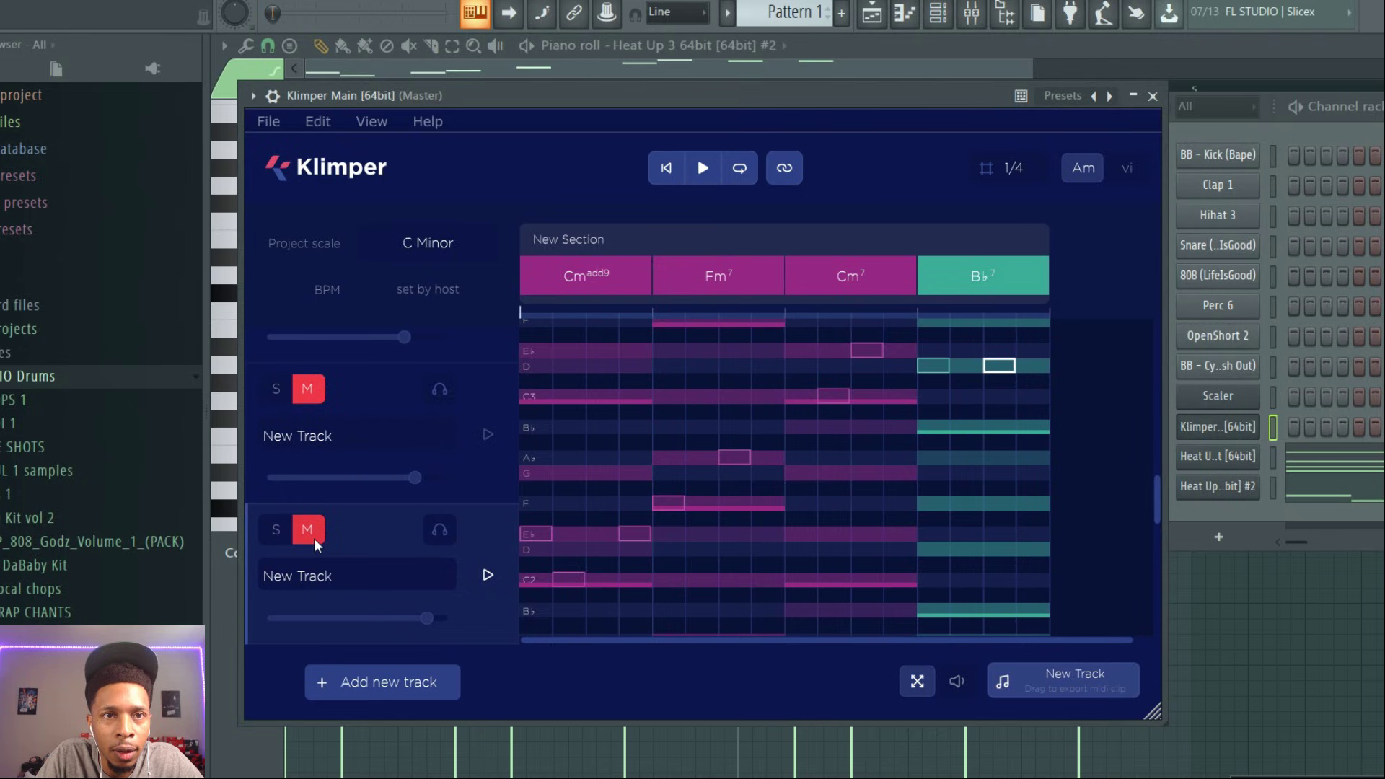
key("space")
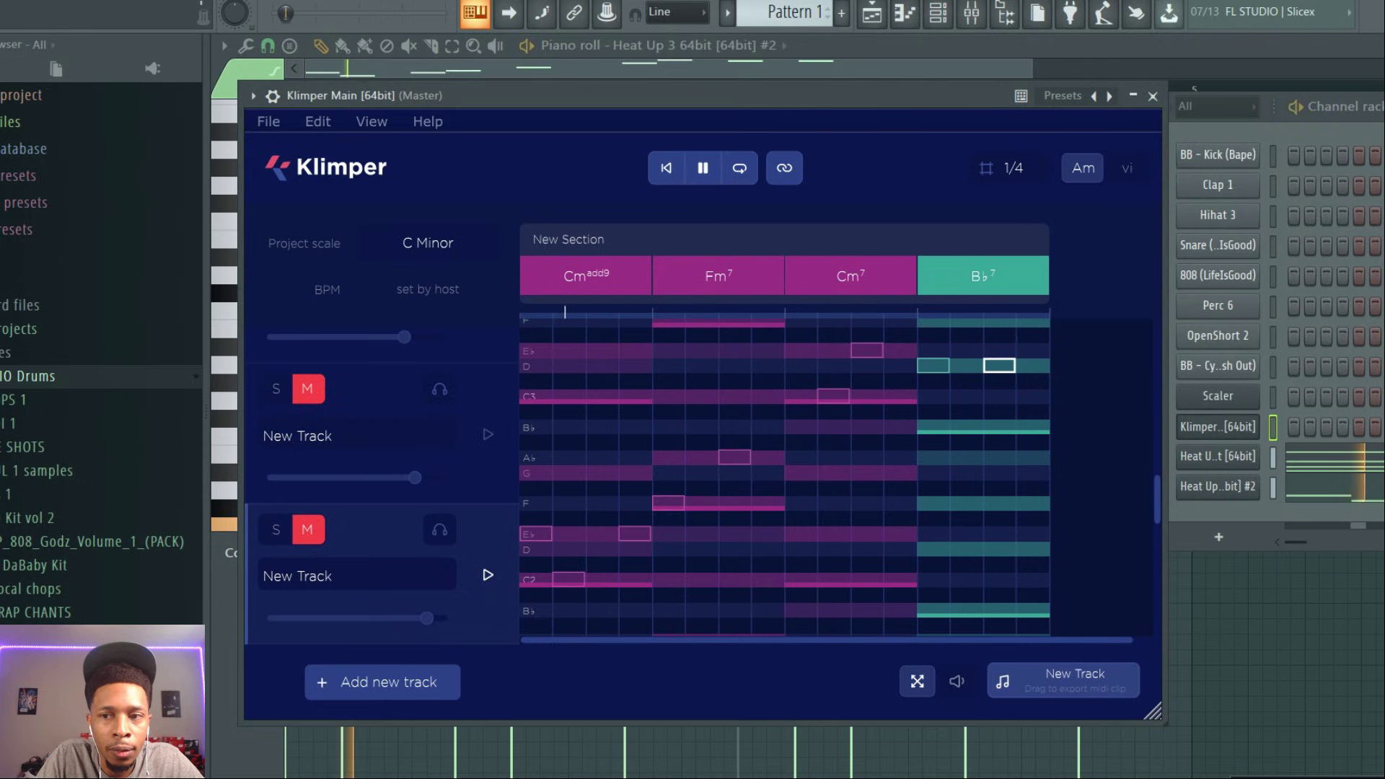
left_click(1192, 507)
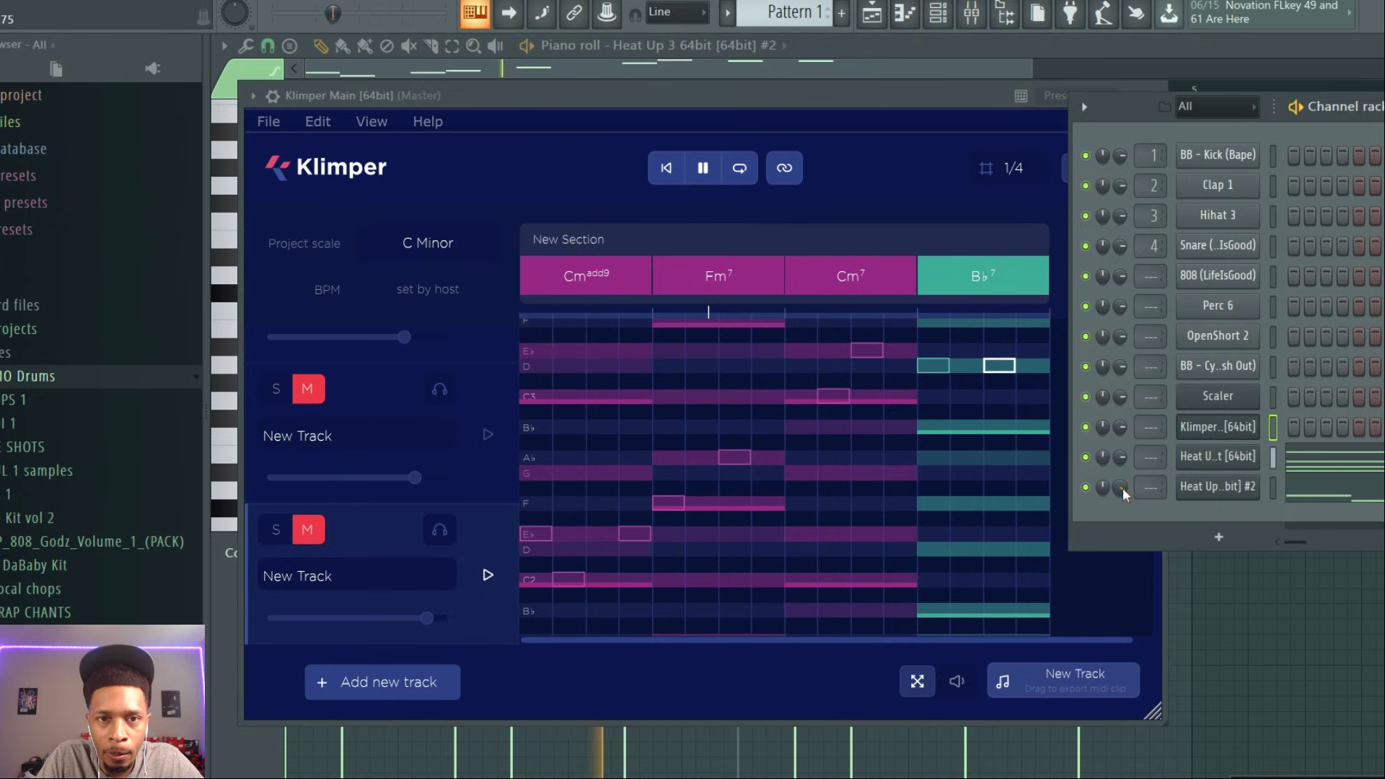
key("space")
Cut the original Heat Up 3 channel's notes and return to Klimper with the chord track audible
right_click(1226, 456)
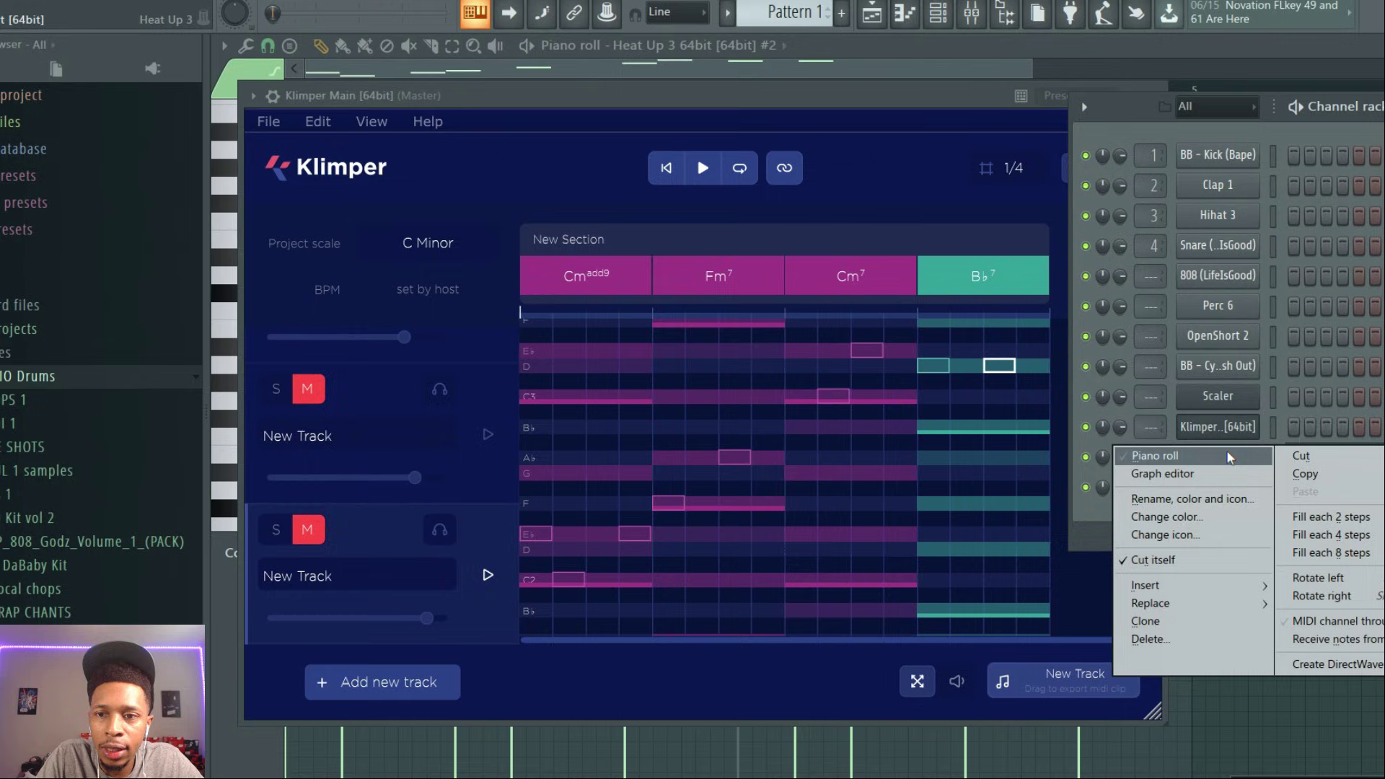
left_click(1305, 458)
right_click(1292, 490)
left_click(1293, 487)
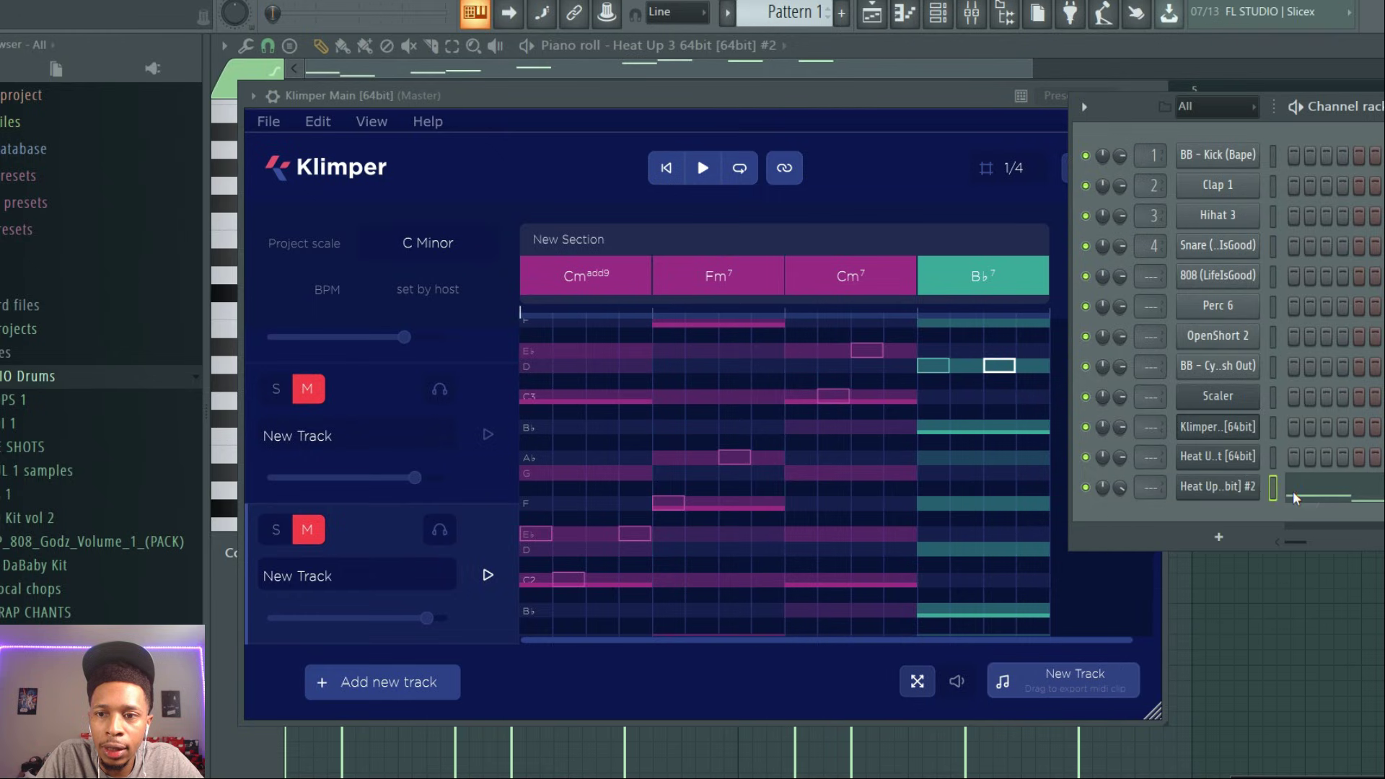
right_click(1293, 490)
left_click(1293, 488)
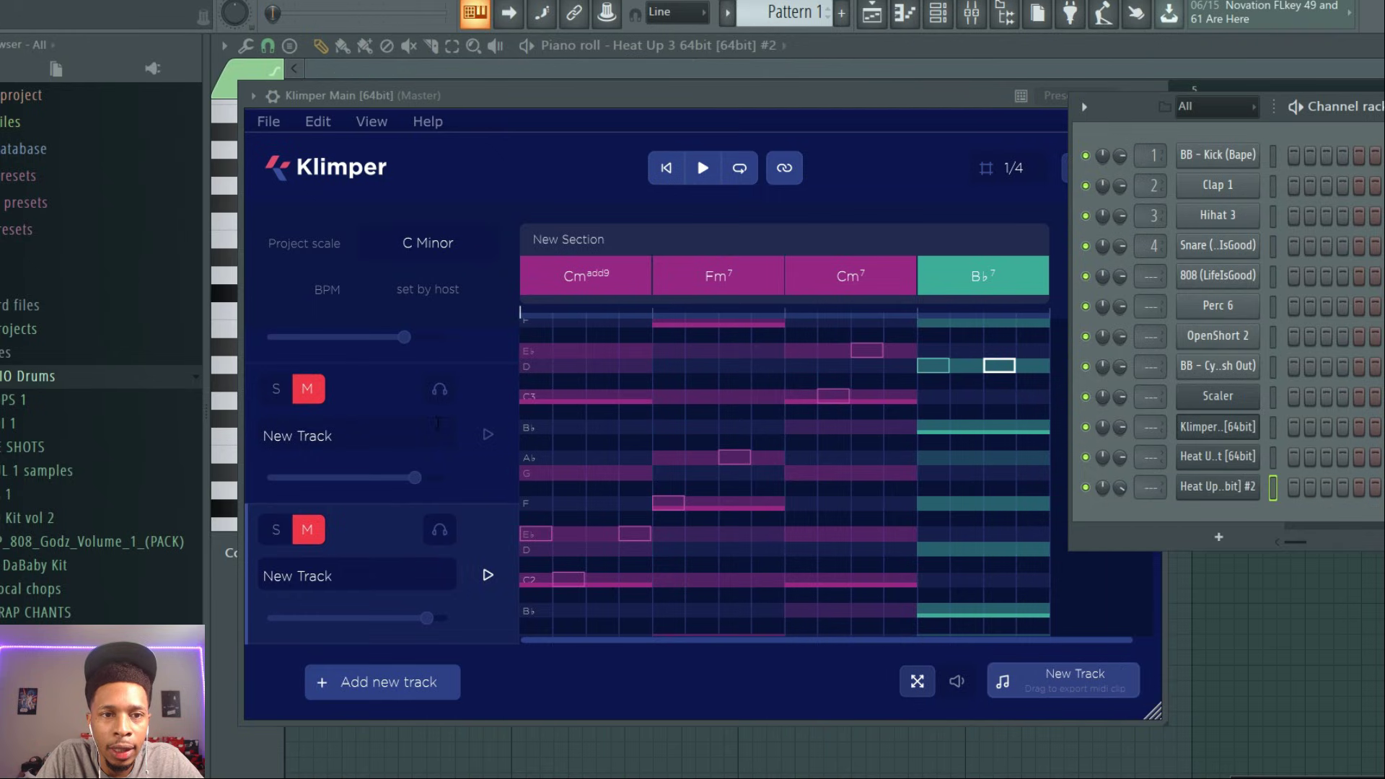
left_click(275, 500)
Unmute the chord track and delete its four chords: B♭7, Cm7, Fm7 and Cmadd9
left_click(308, 352)
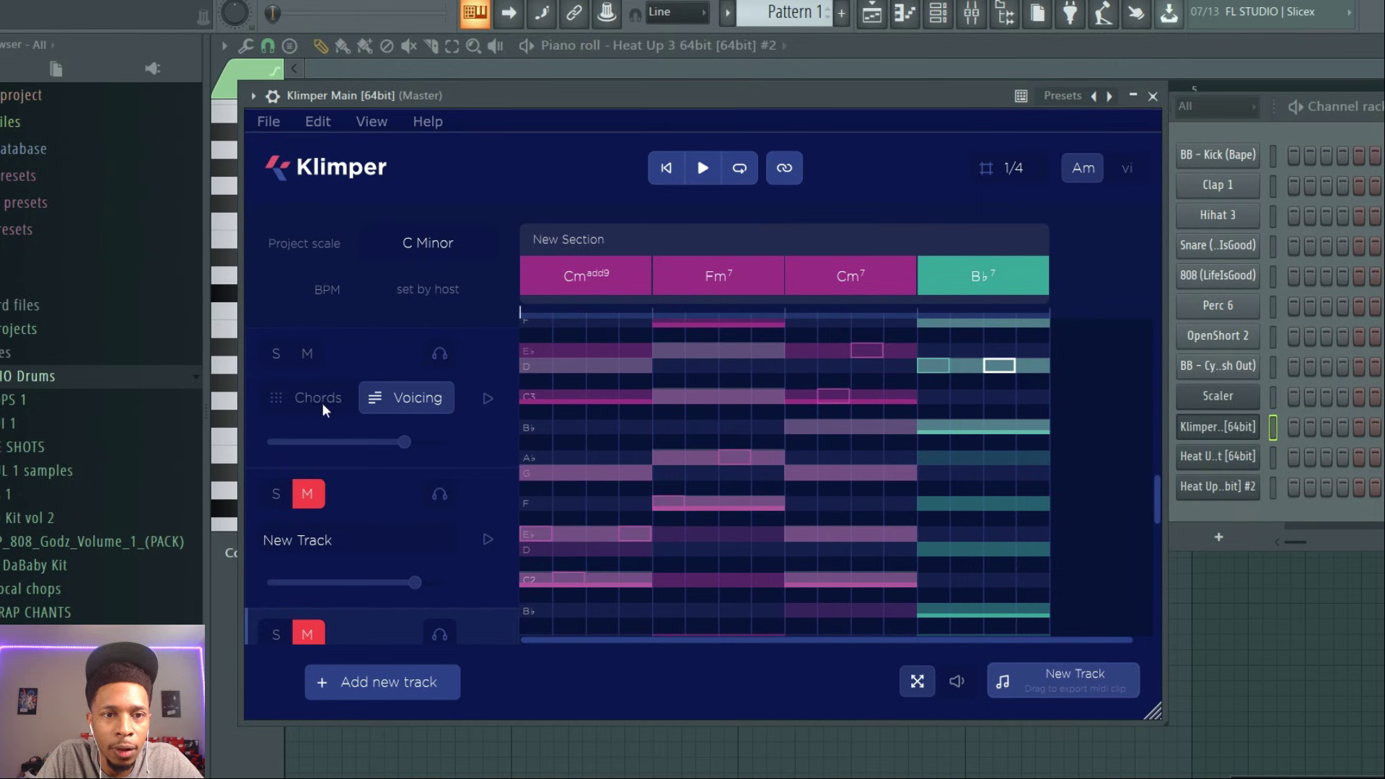
left_click(321, 402)
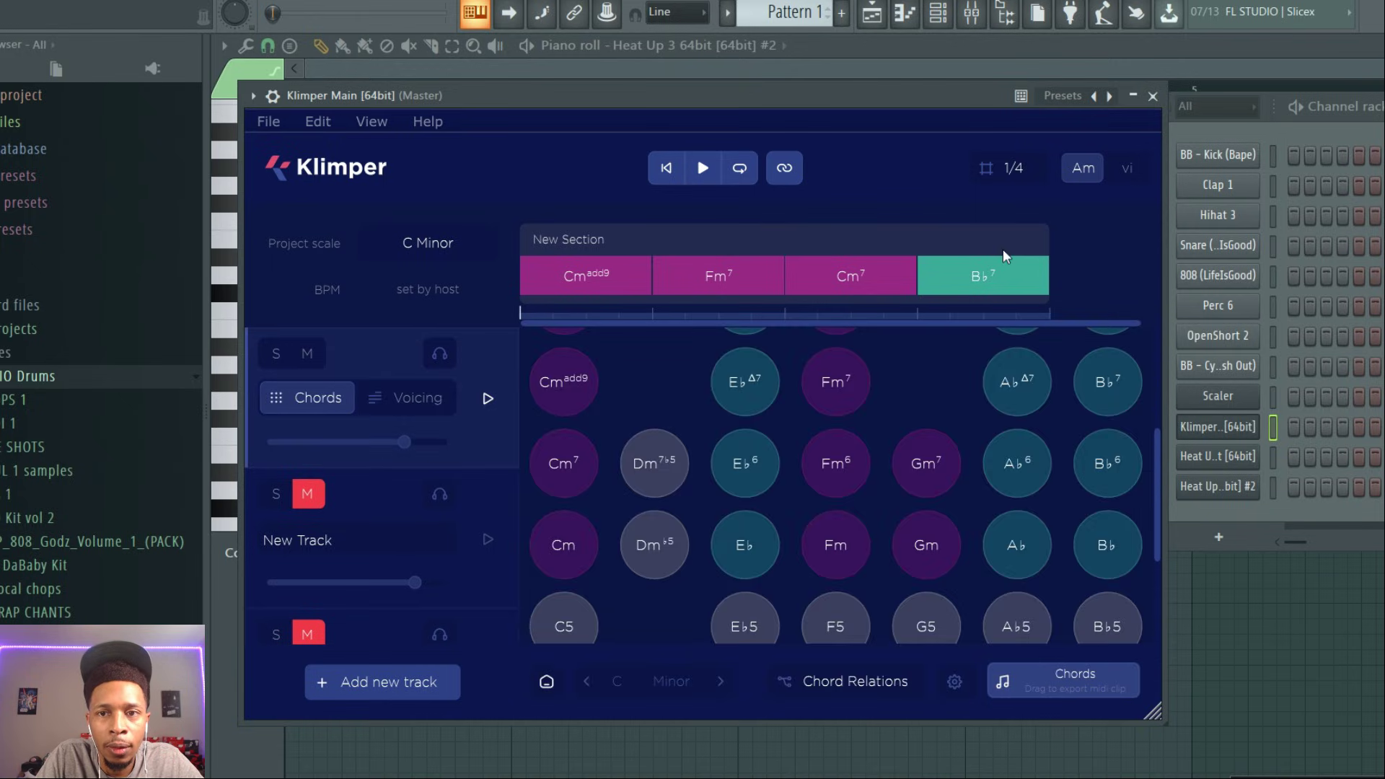
right_click(988, 273)
left_click(907, 278)
right_click(907, 278)
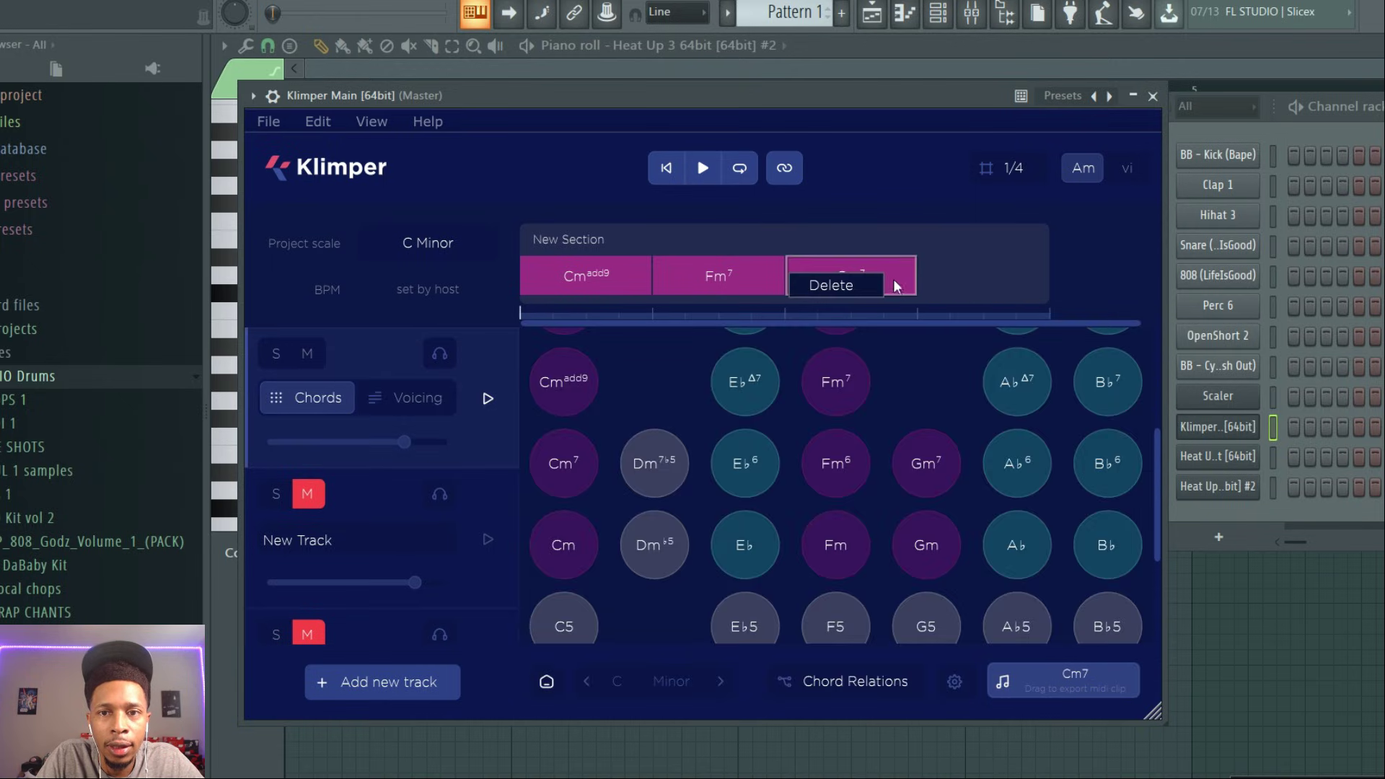
left_click(861, 284)
right_click(746, 272)
left_click(707, 281)
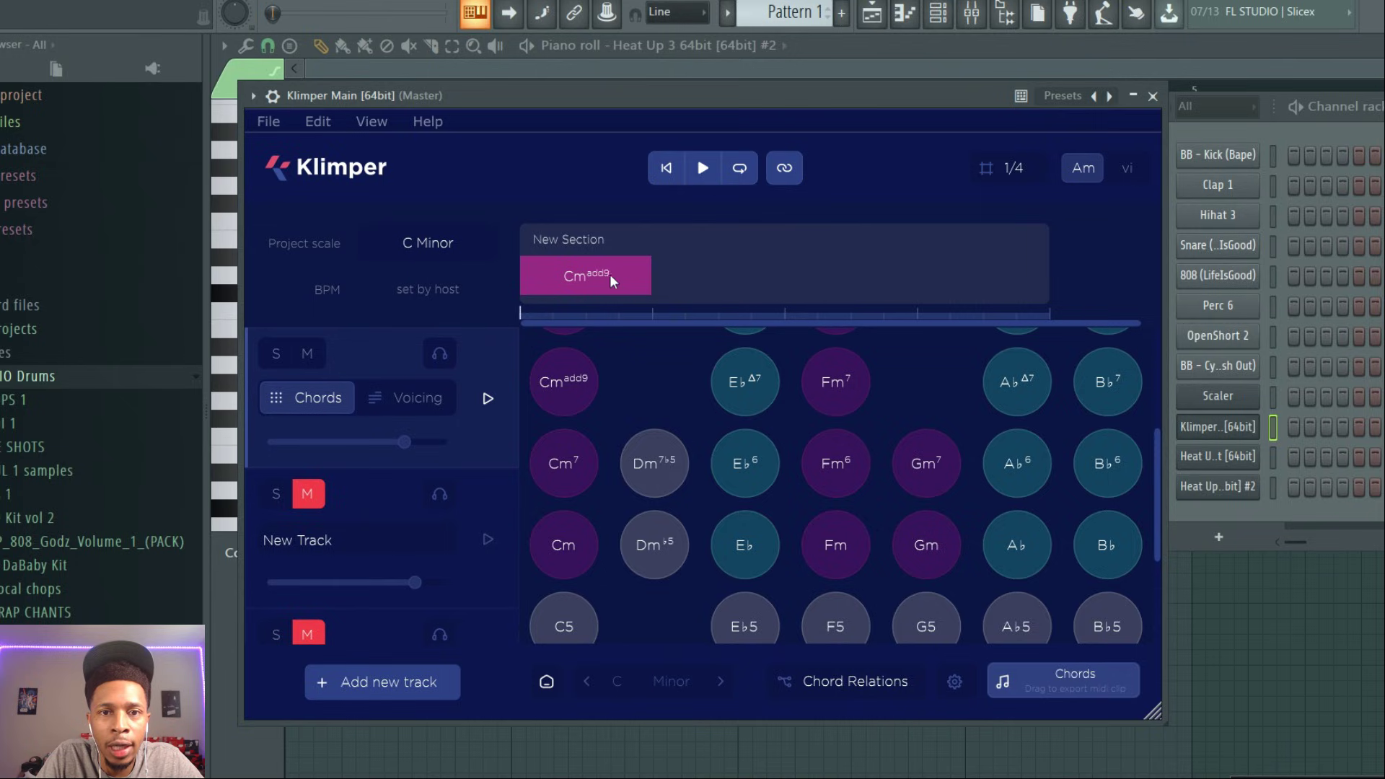
right_click(608, 274)
left_click(644, 285)
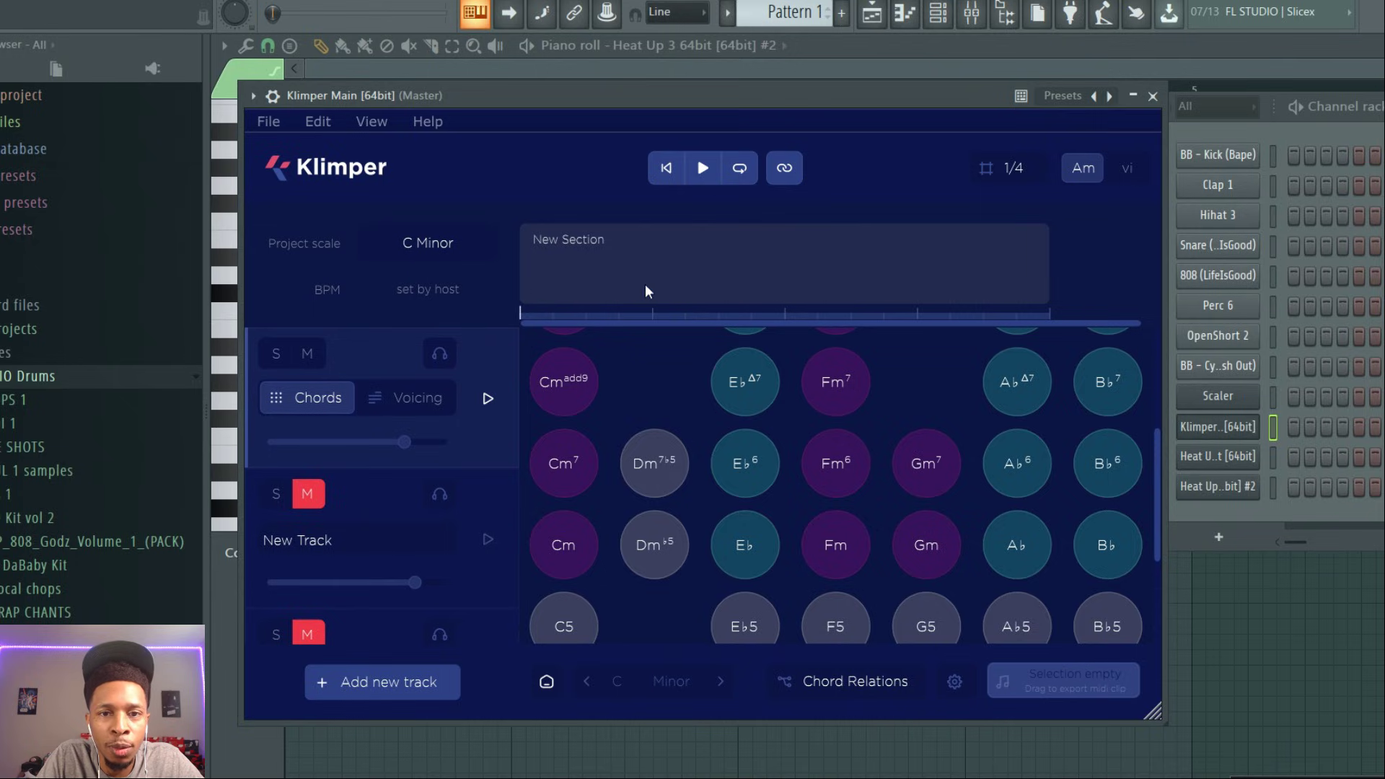
Change Klimper's project scale to F Minor
left_click(417, 243)
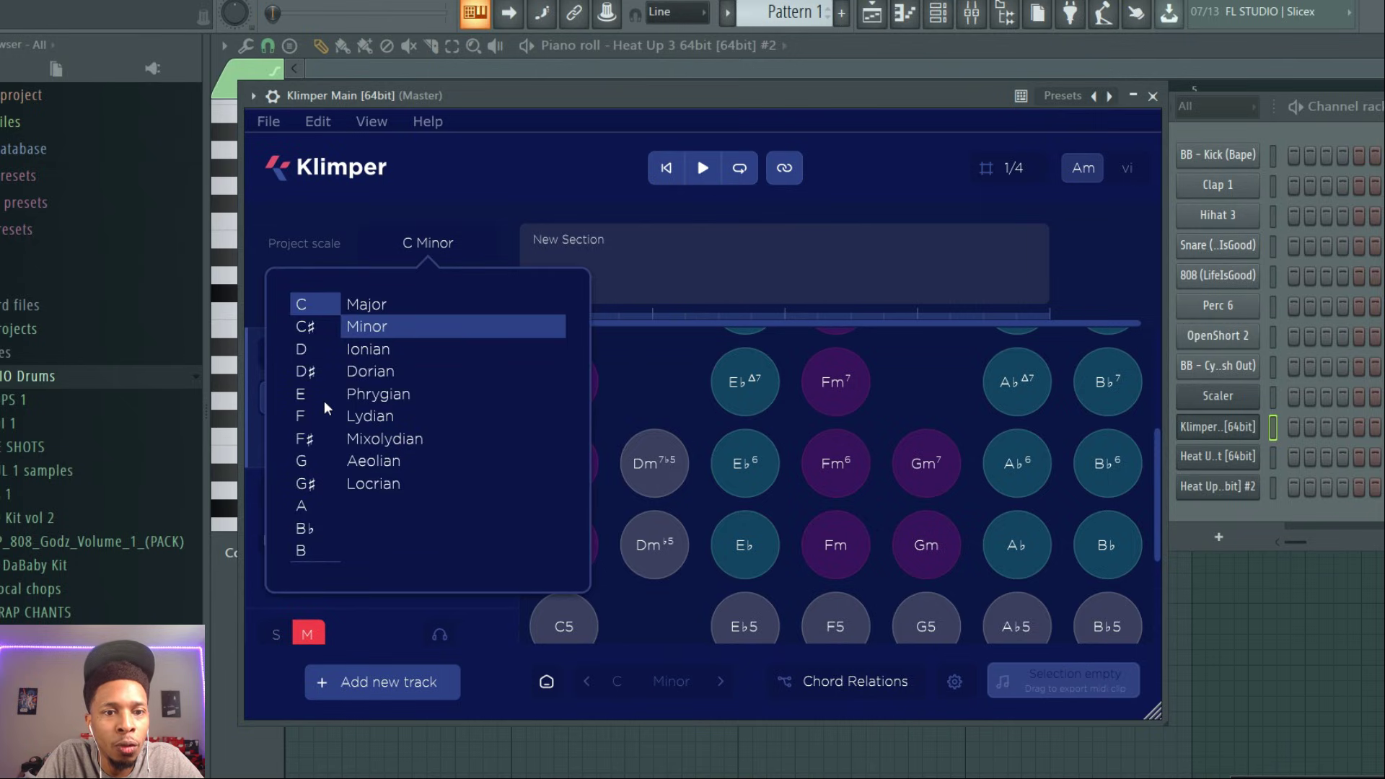
left_click(296, 419)
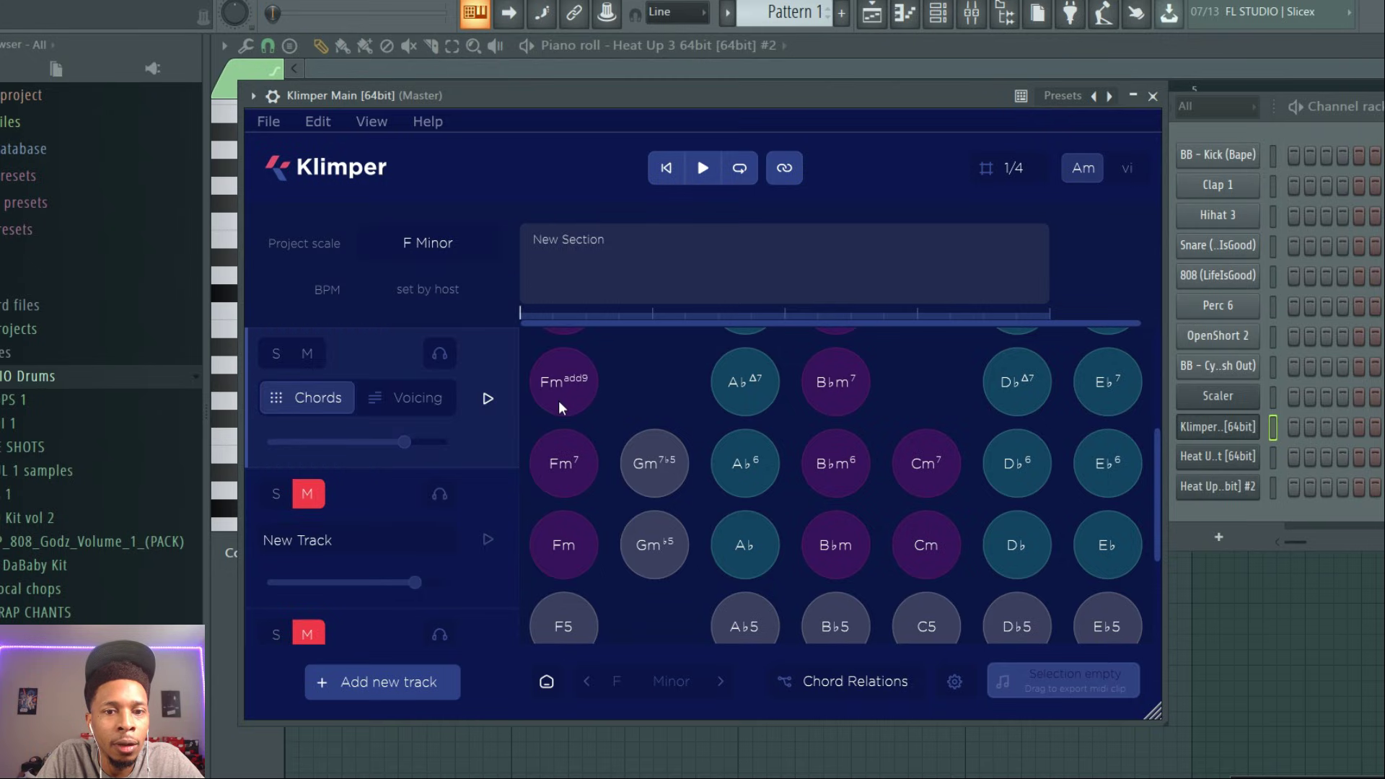
scroll(558, 400, "down", 2)
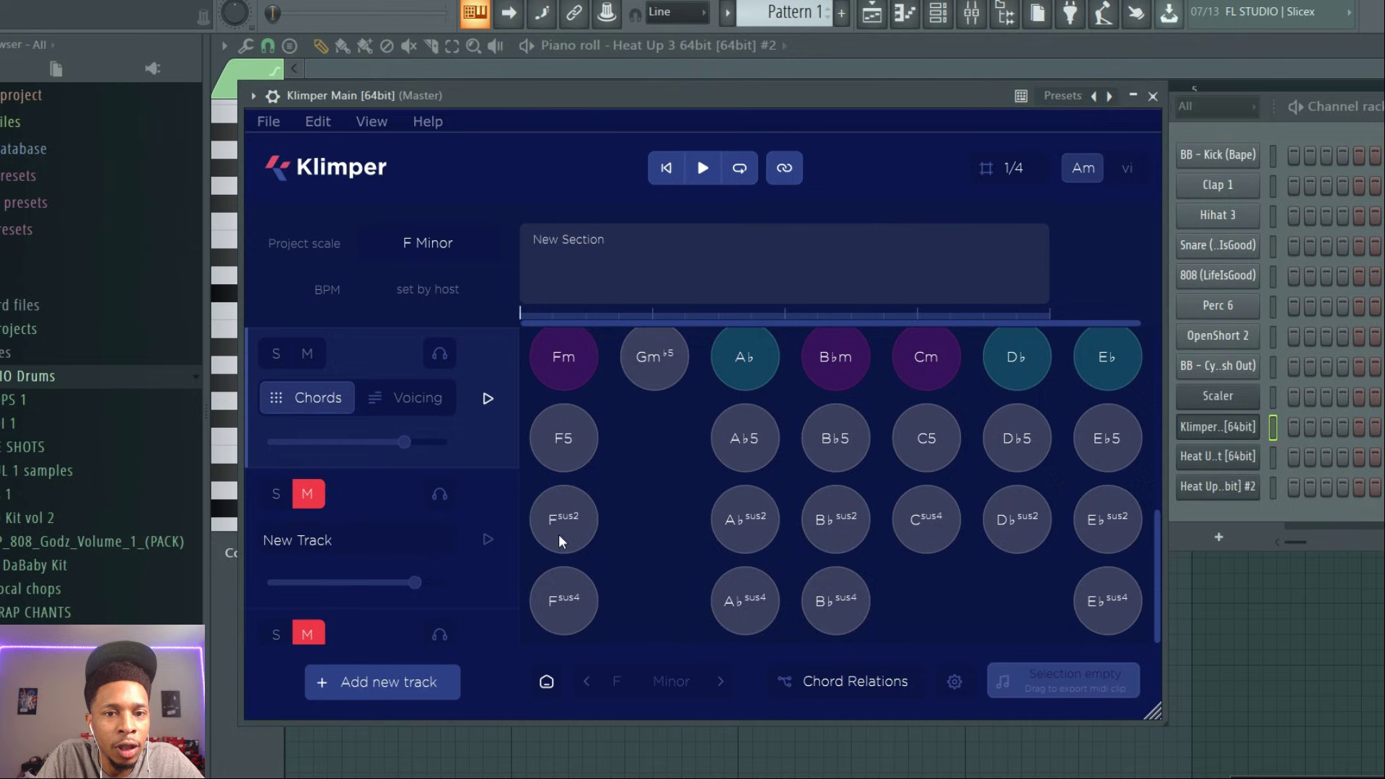
scroll(558, 515, "up", 3)
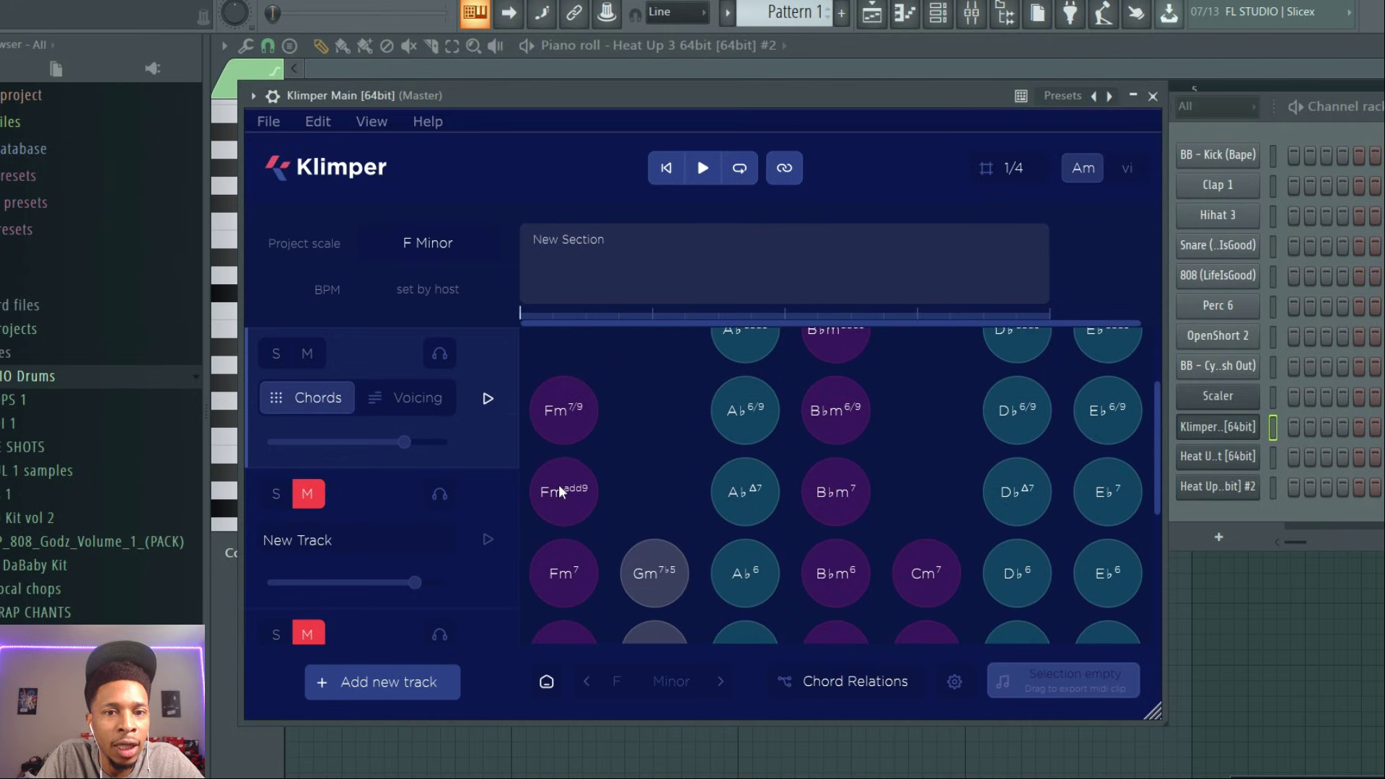
Place Fm7/9, Cm7 and Db6 in the New Section, stretching Db6 to the section's end
left_click(559, 406)
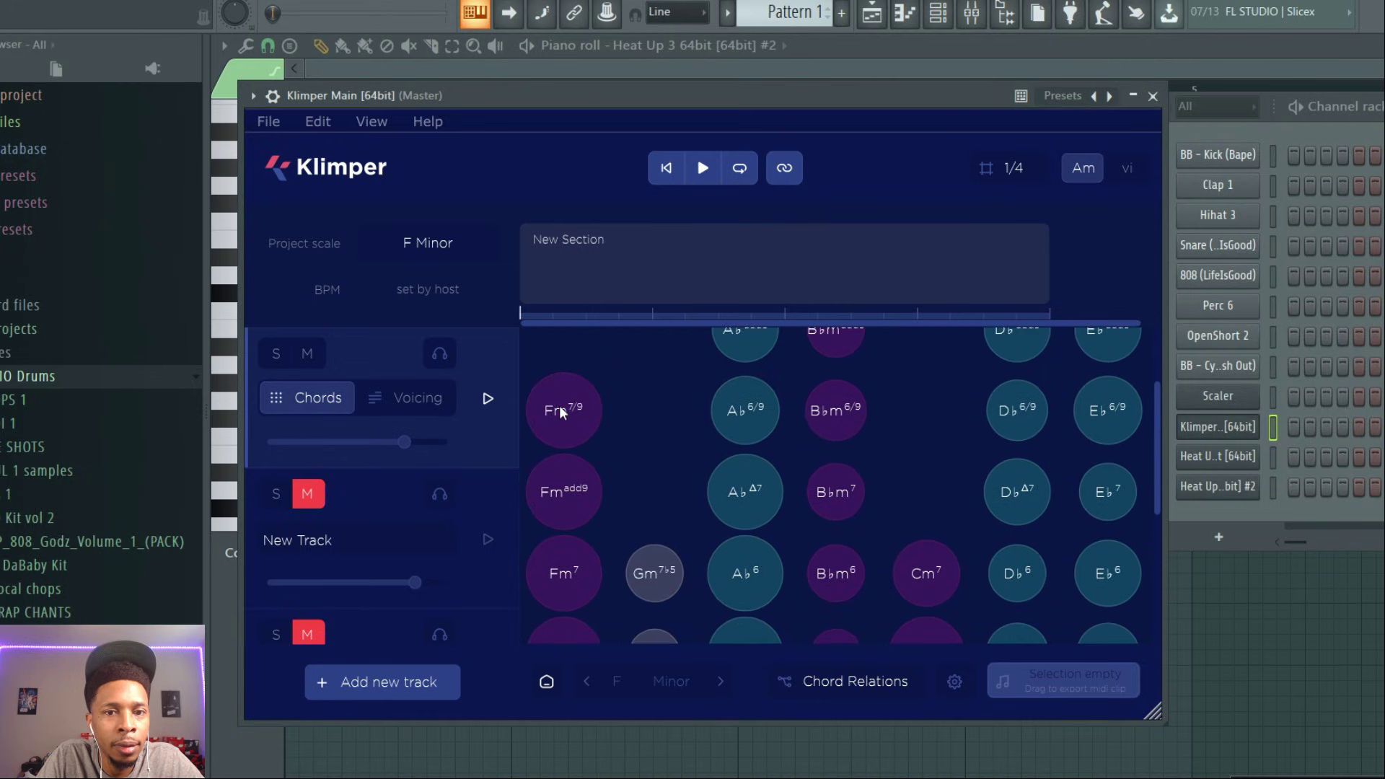
left_click_drag(560, 406, 558, 262)
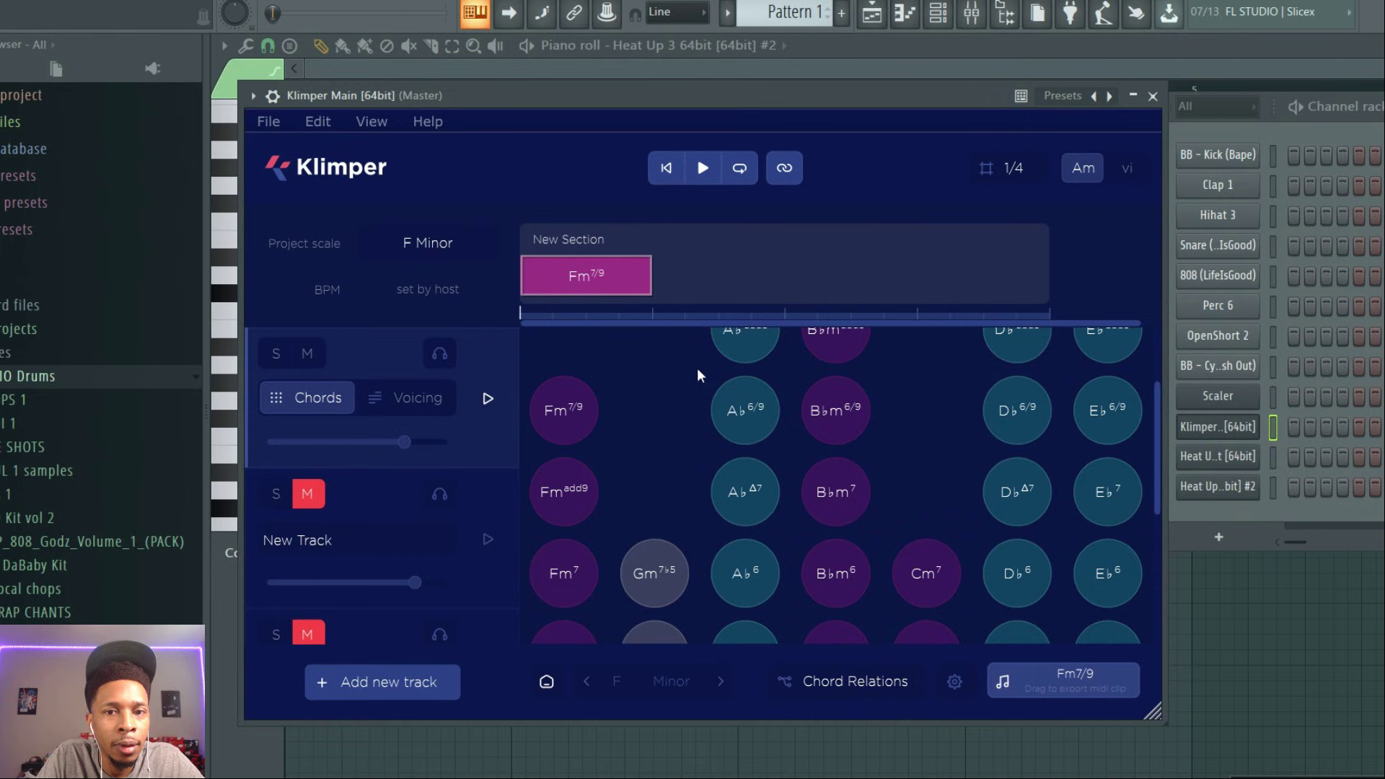
left_click(575, 410)
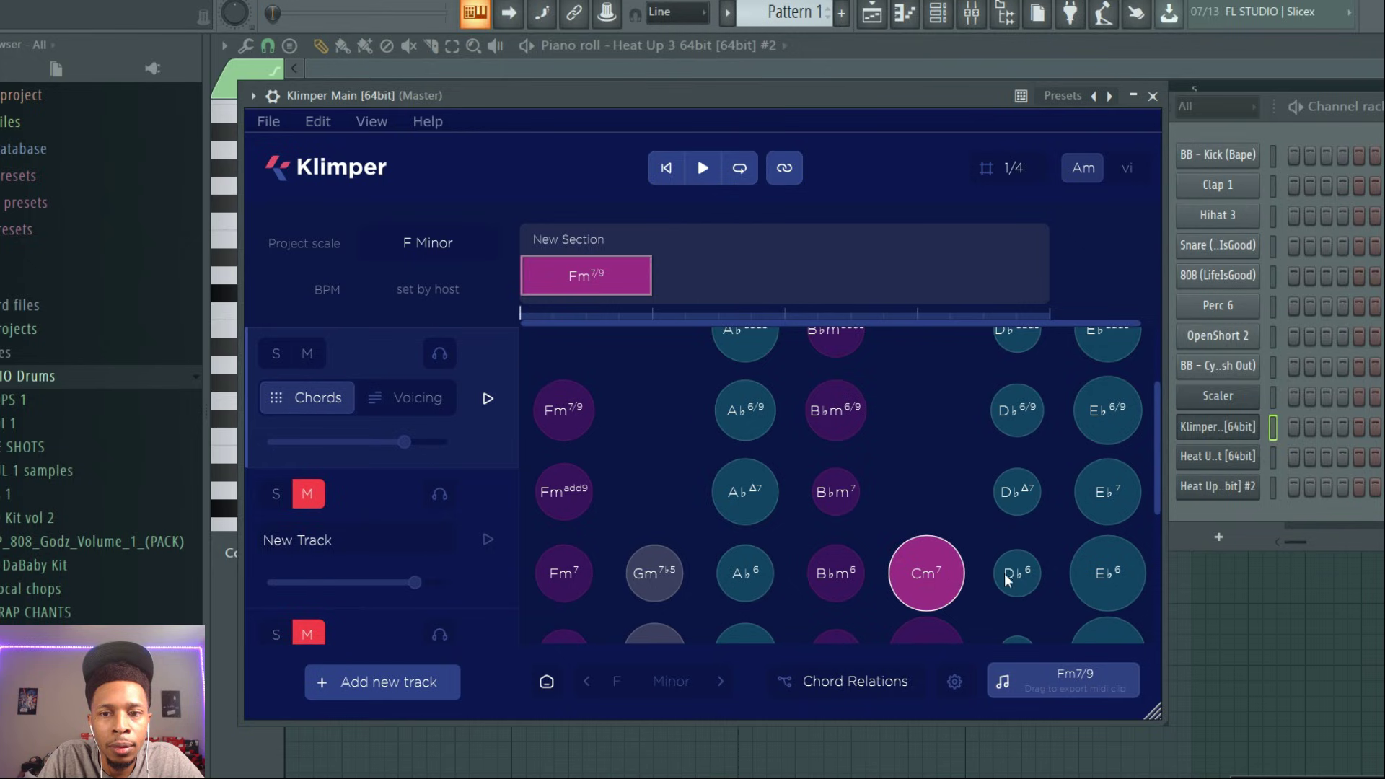
left_click_drag(946, 574, 718, 276)
left_click_drag(1034, 571, 822, 274)
left_click_drag(910, 269, 1041, 279)
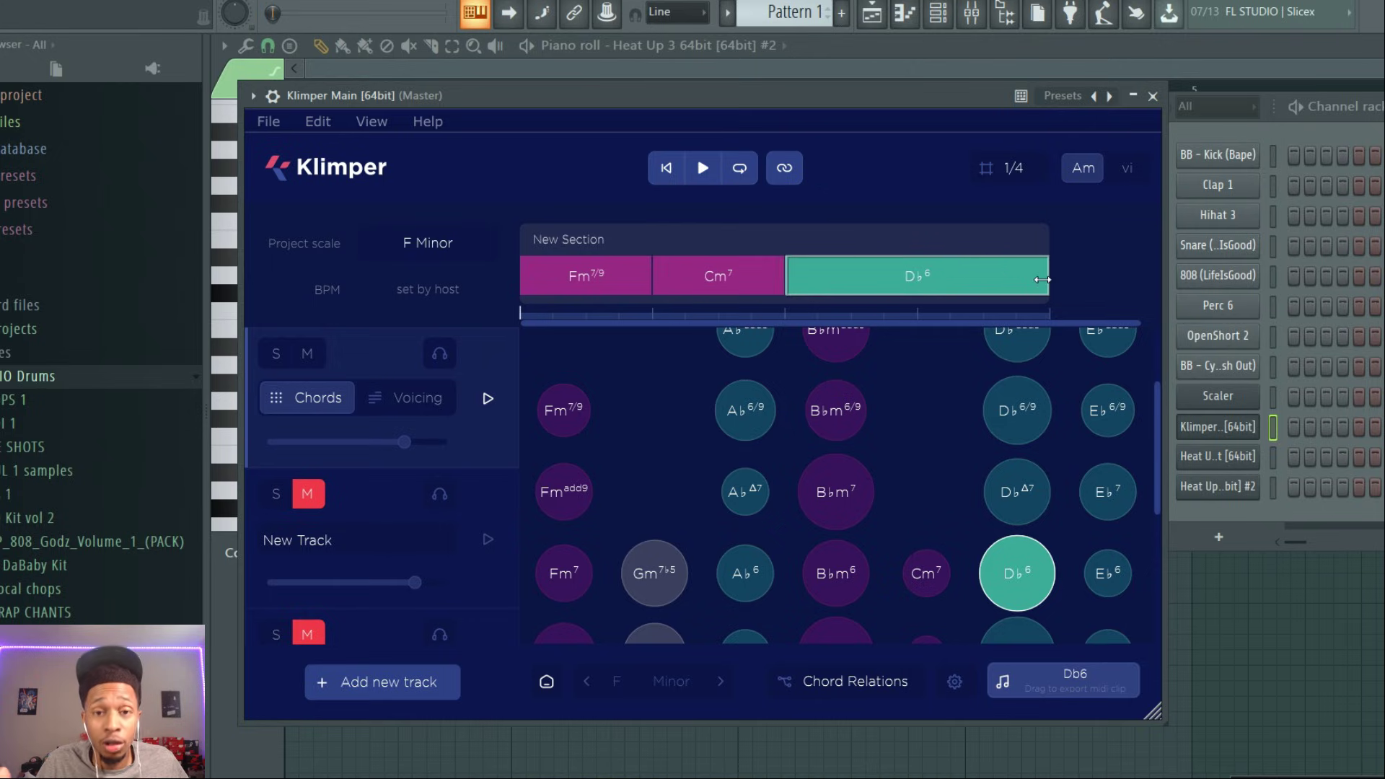
left_click(1075, 272)
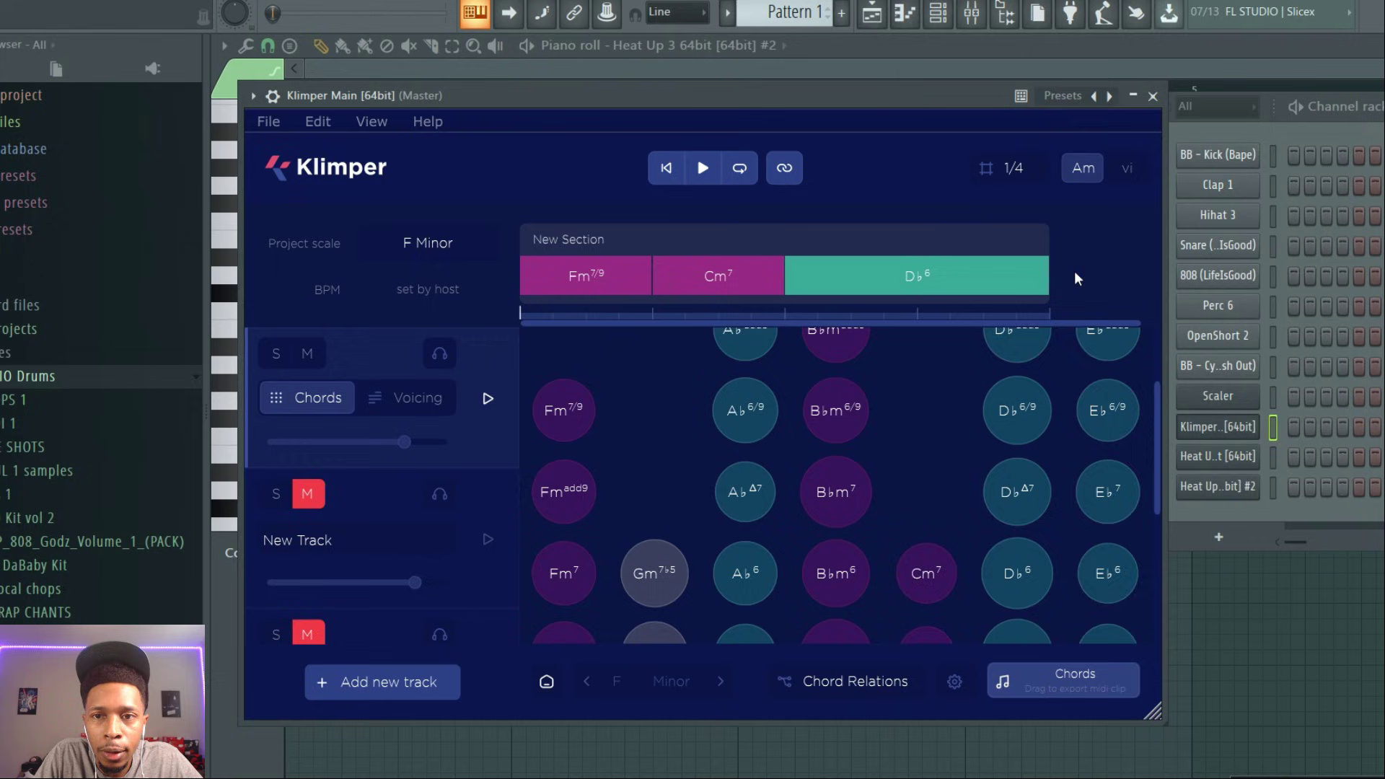
Export the Fm7/9–Cm7–D♭6 chords onto the Heat Up channel, then mute chords and unmute New Track
left_click_drag(1071, 681, 1228, 451)
left_click(866, 205)
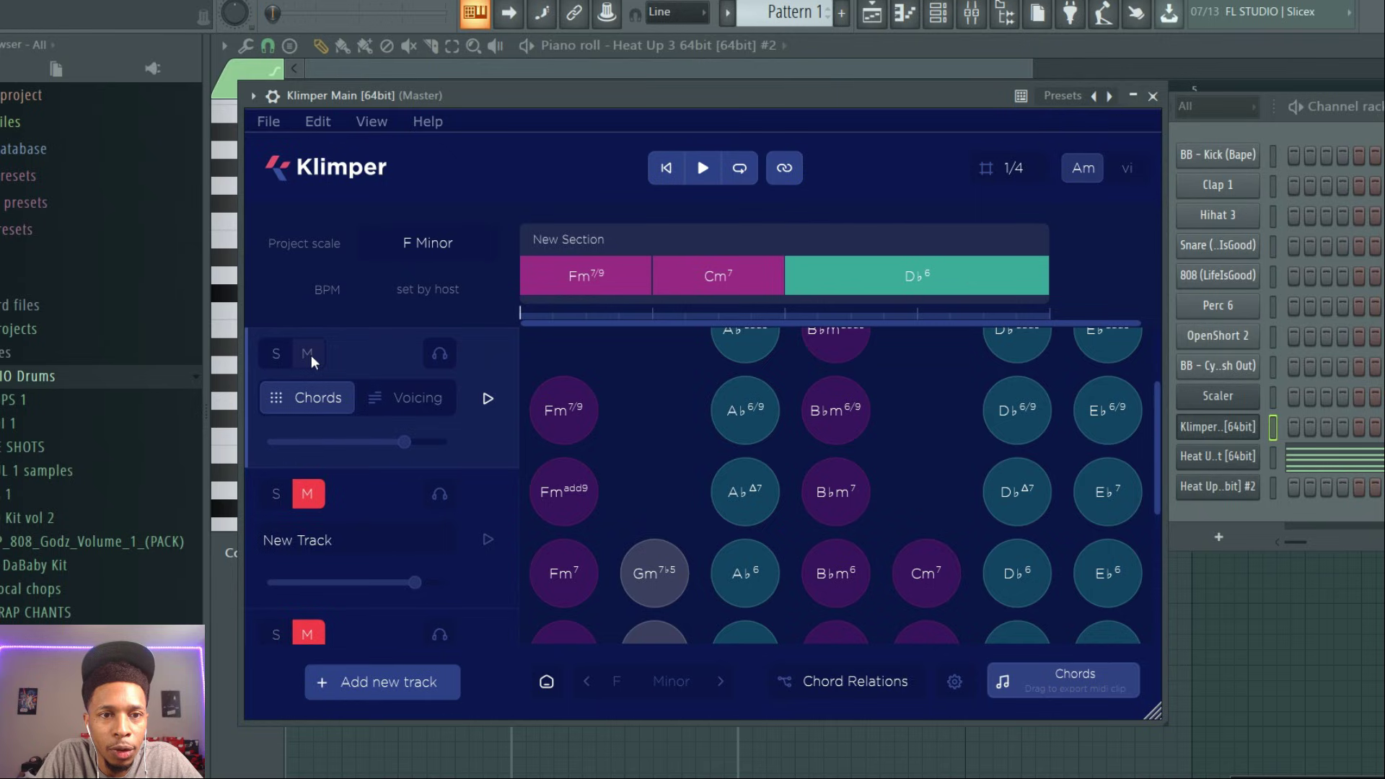
left_click(310, 491)
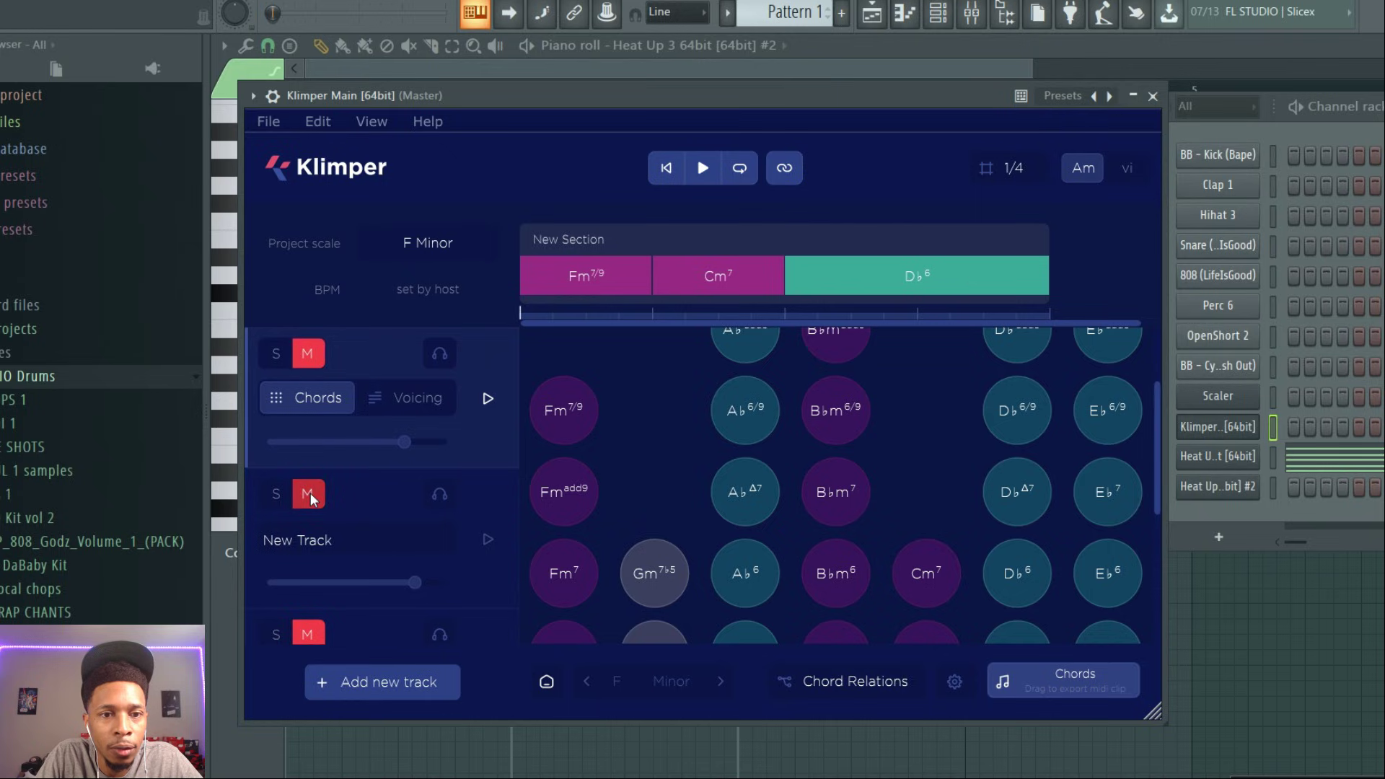
left_click(346, 504)
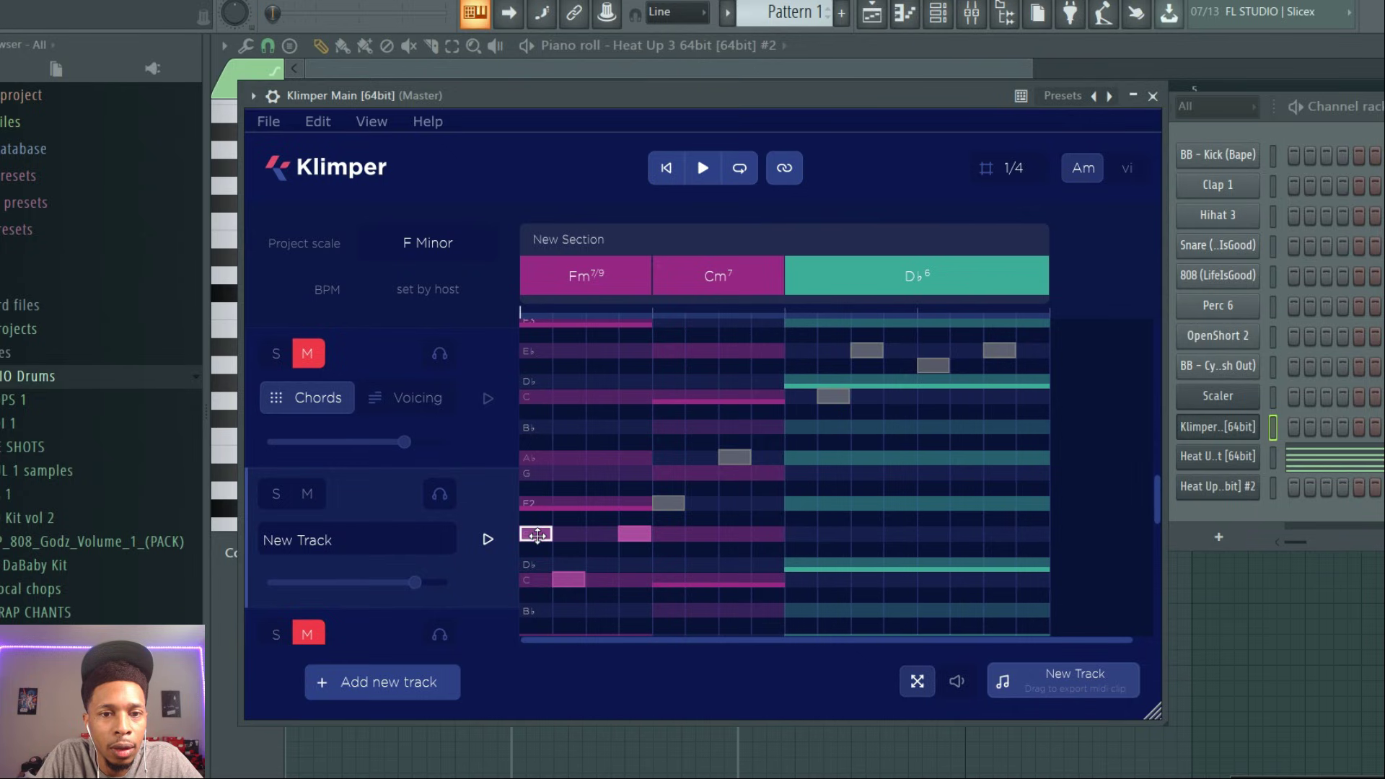
Lengthen the opening E♭ melody note and the C note beneath it
left_click(571, 574)
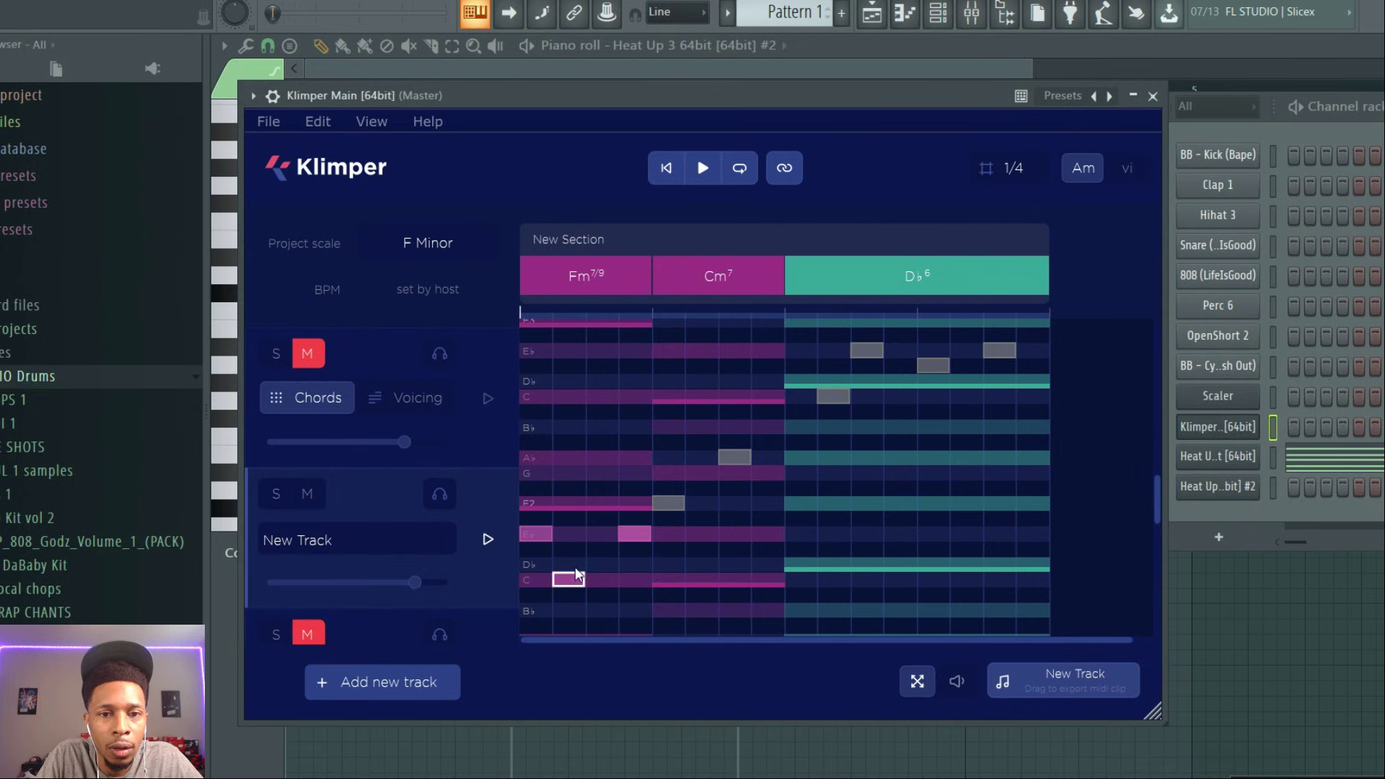
left_click(634, 540)
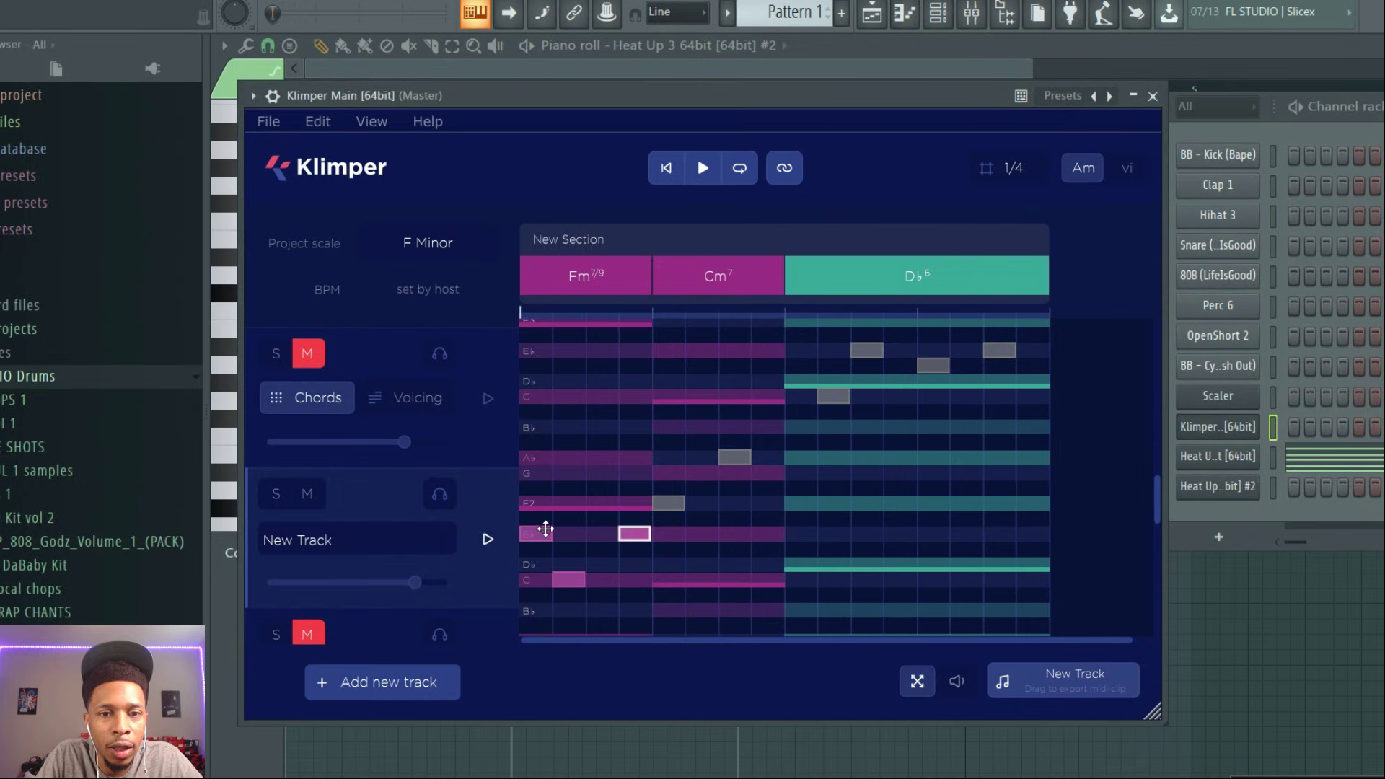
left_click_drag(550, 531, 585, 531)
left_click_drag(568, 579, 602, 581)
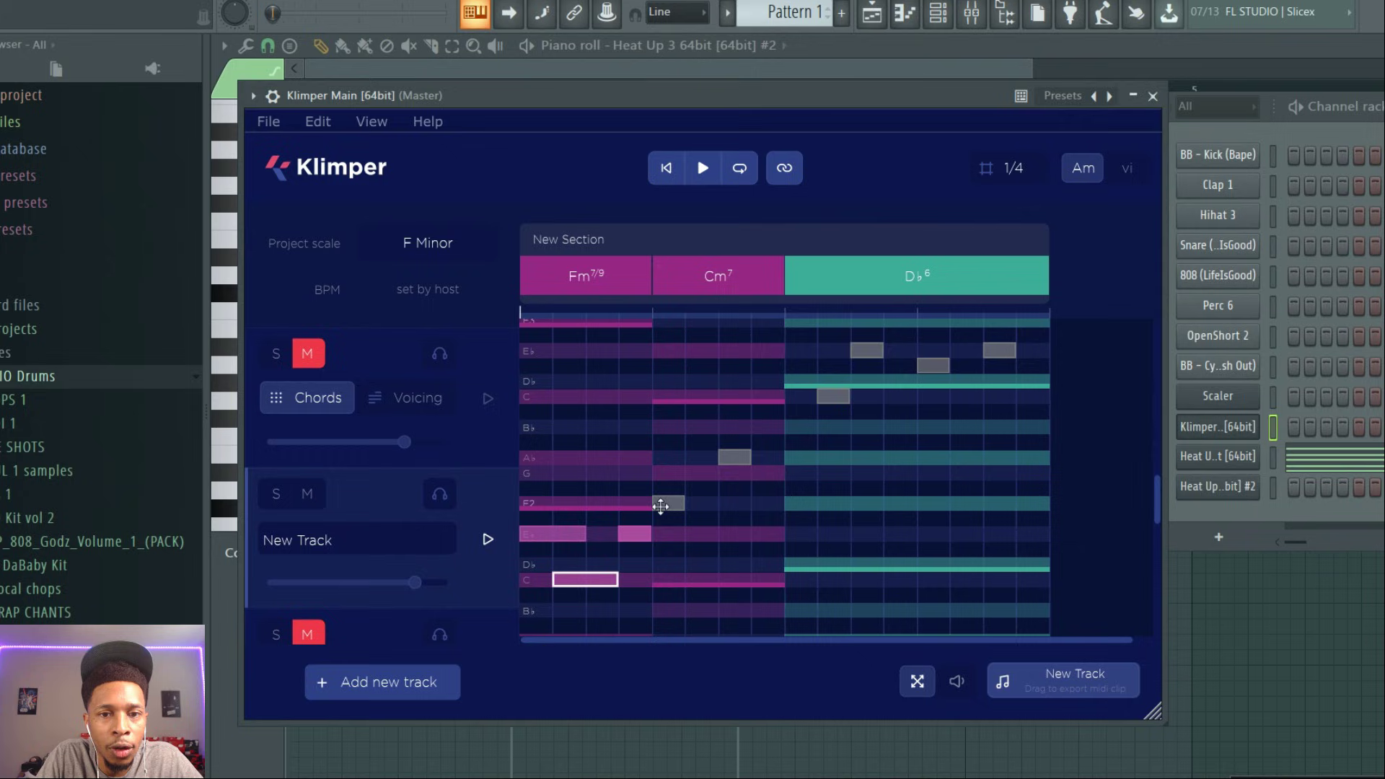
Move the F-row note to E♭ and A♭-row note to G, adding a G note from Cm7's start
left_click_drag(666, 504, 670, 529)
left_click_drag(732, 457, 730, 470)
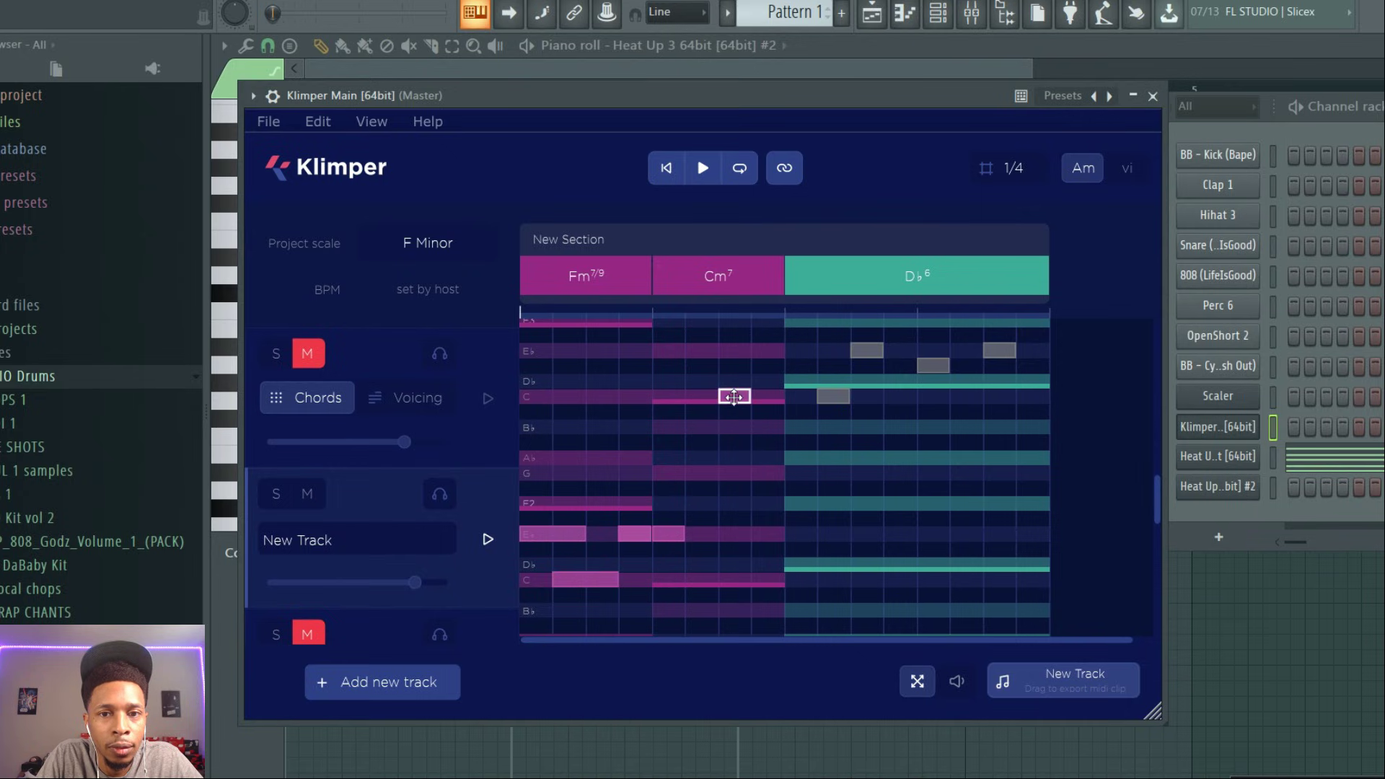
left_click_drag(734, 396, 734, 394)
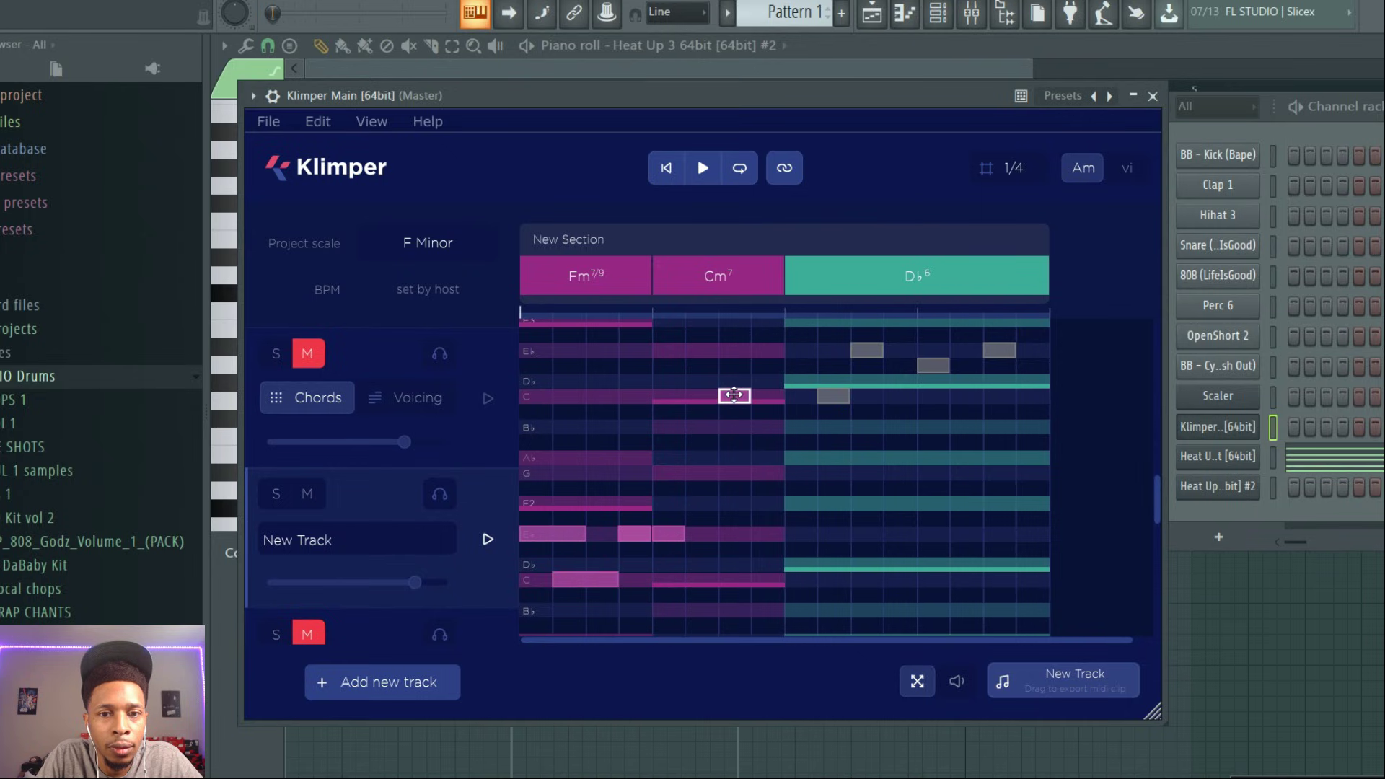
left_click(758, 473)
left_click_drag(751, 473, 652, 475)
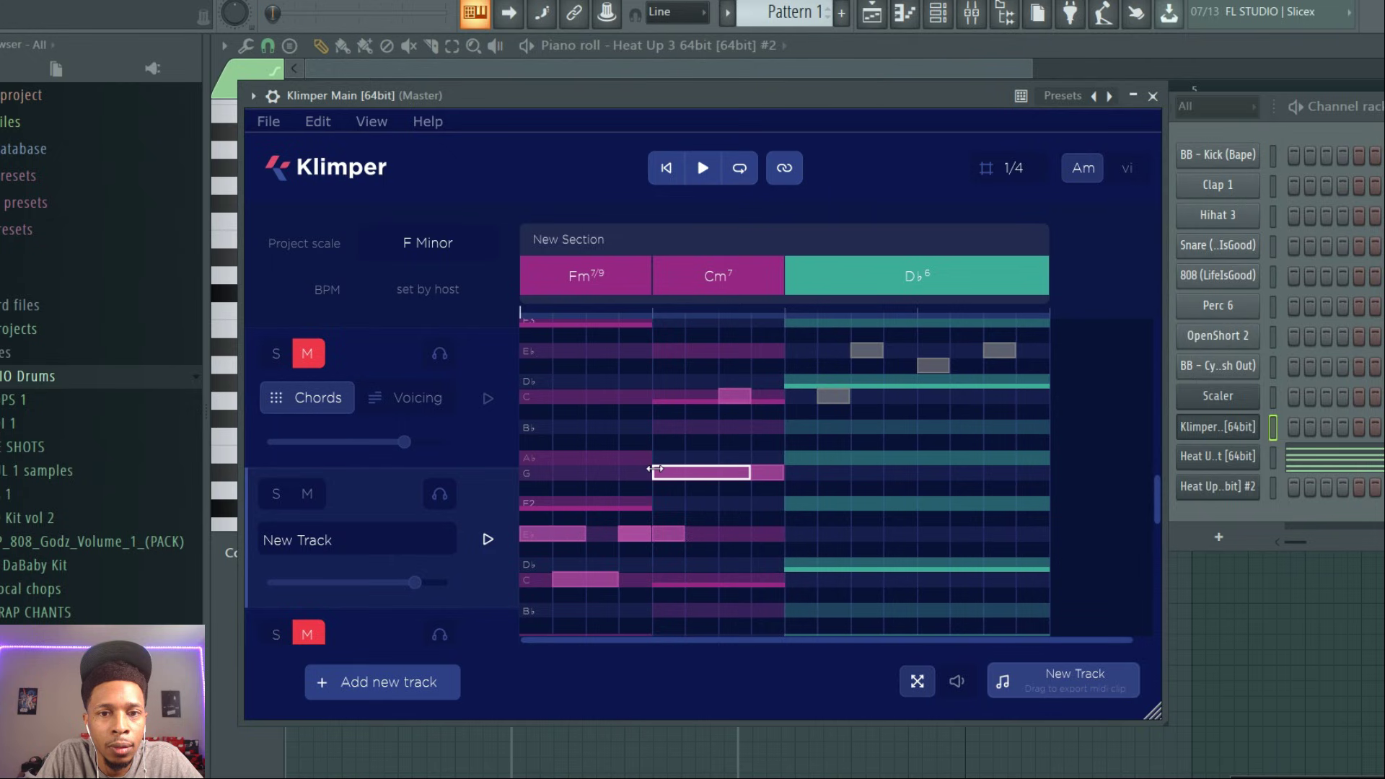
Lower the Db6-section notes to B♭, A♭ and low D♭, then export the melody to FL Studio
left_click_drag(829, 396, 833, 426)
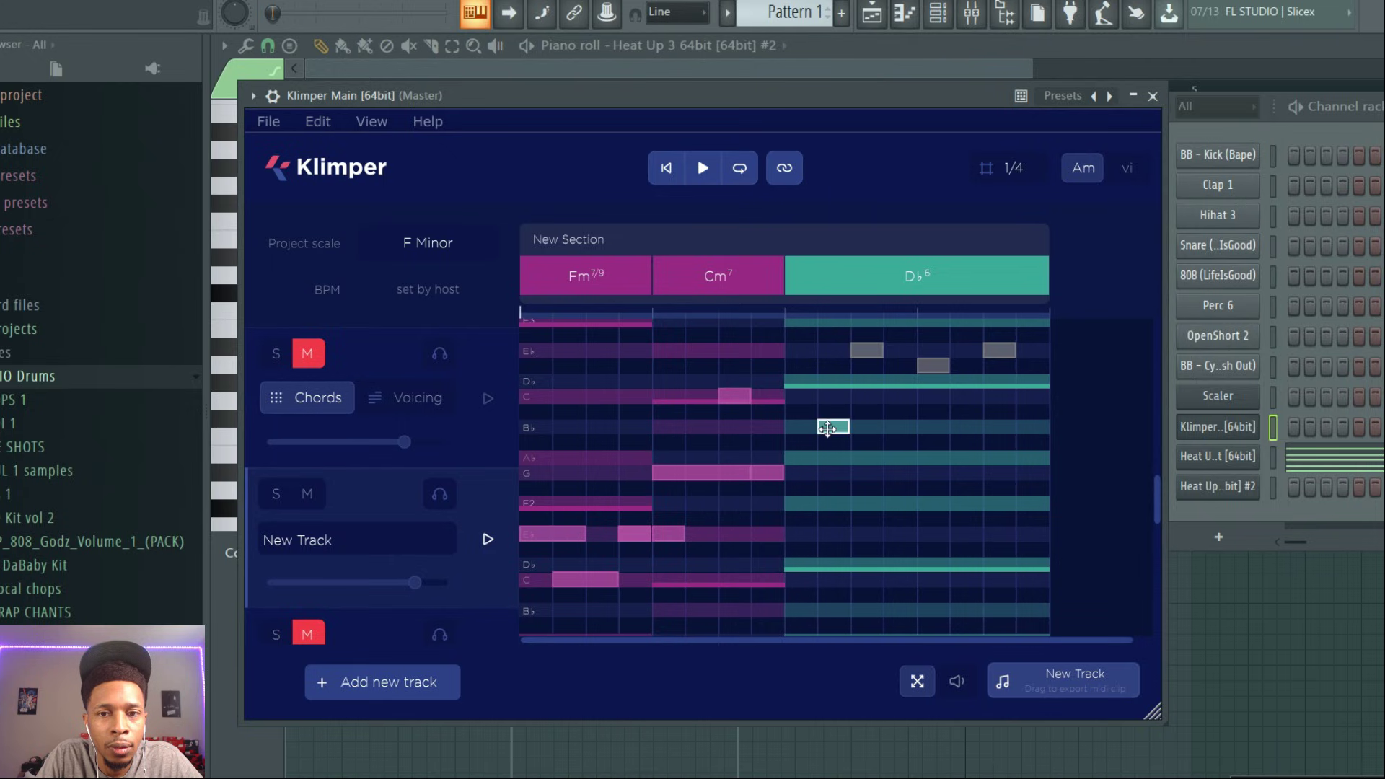
left_click_drag(858, 350, 923, 461)
left_click_drag(999, 350, 999, 564)
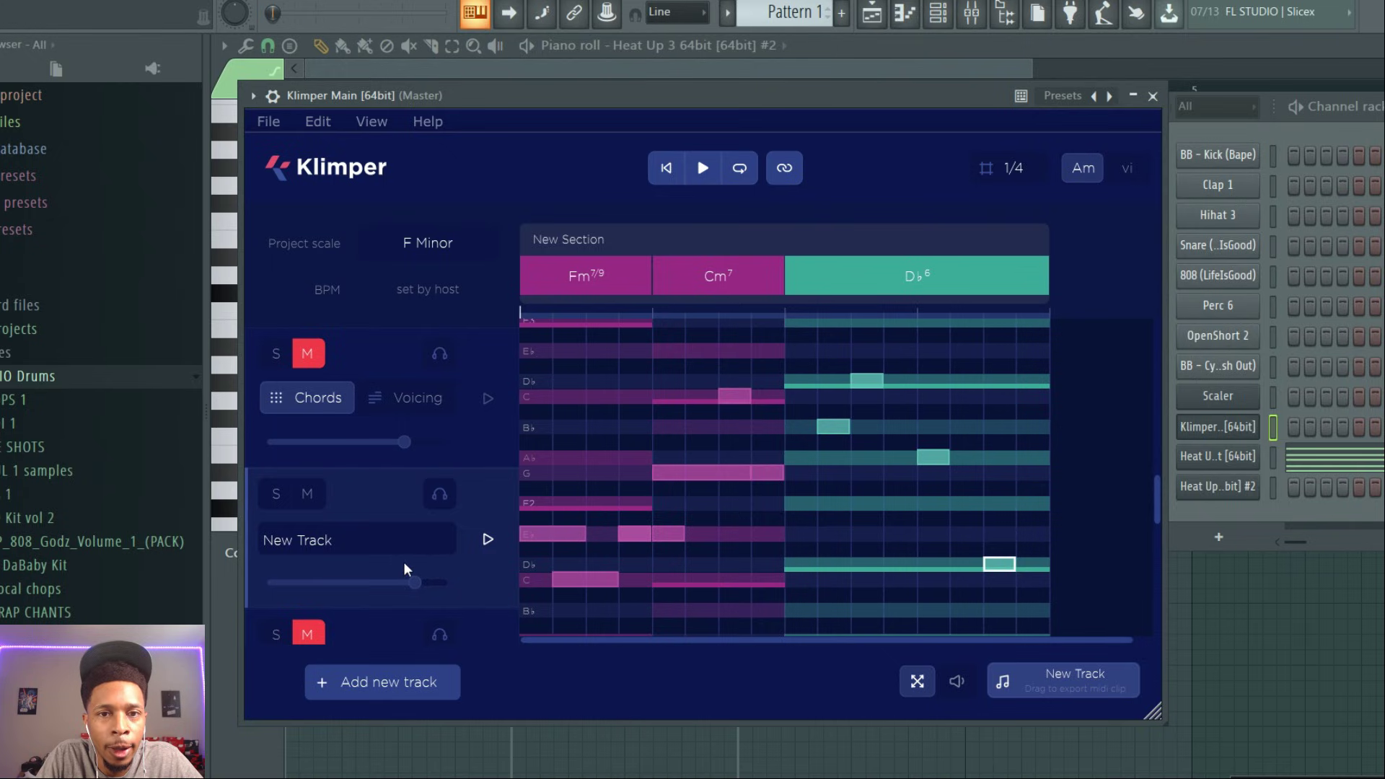
left_click_drag(1060, 694, 1222, 479)
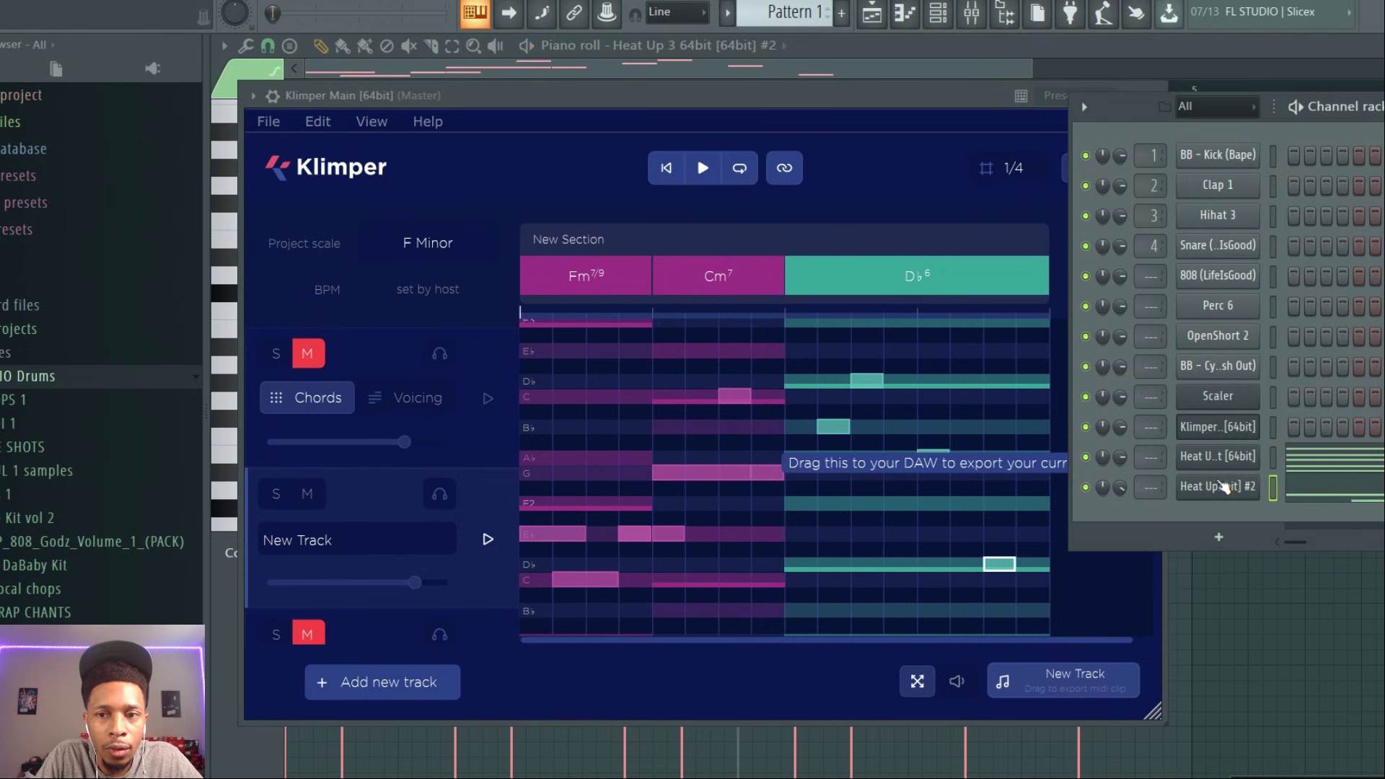
Play back the beat with the new melody, then mute New Track in Klimper
key("space")
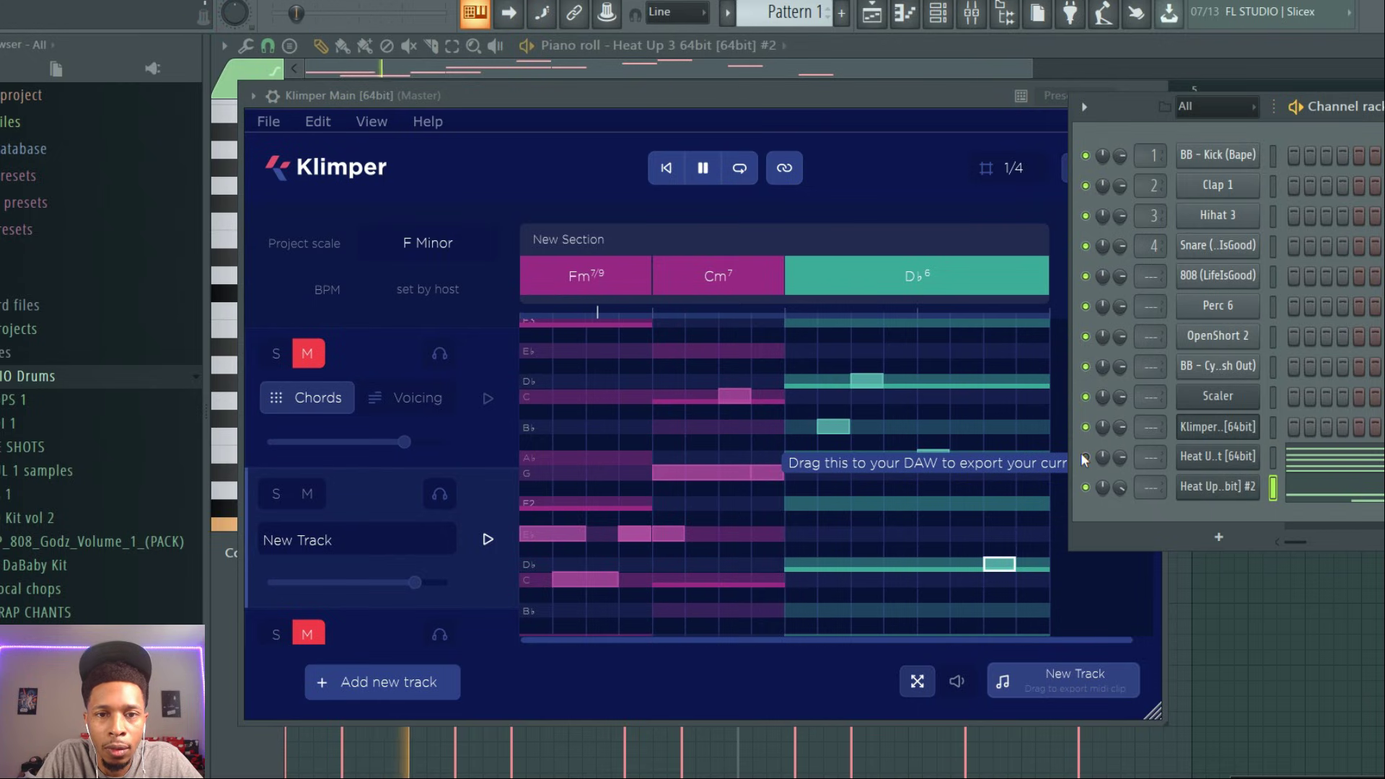
key("space")
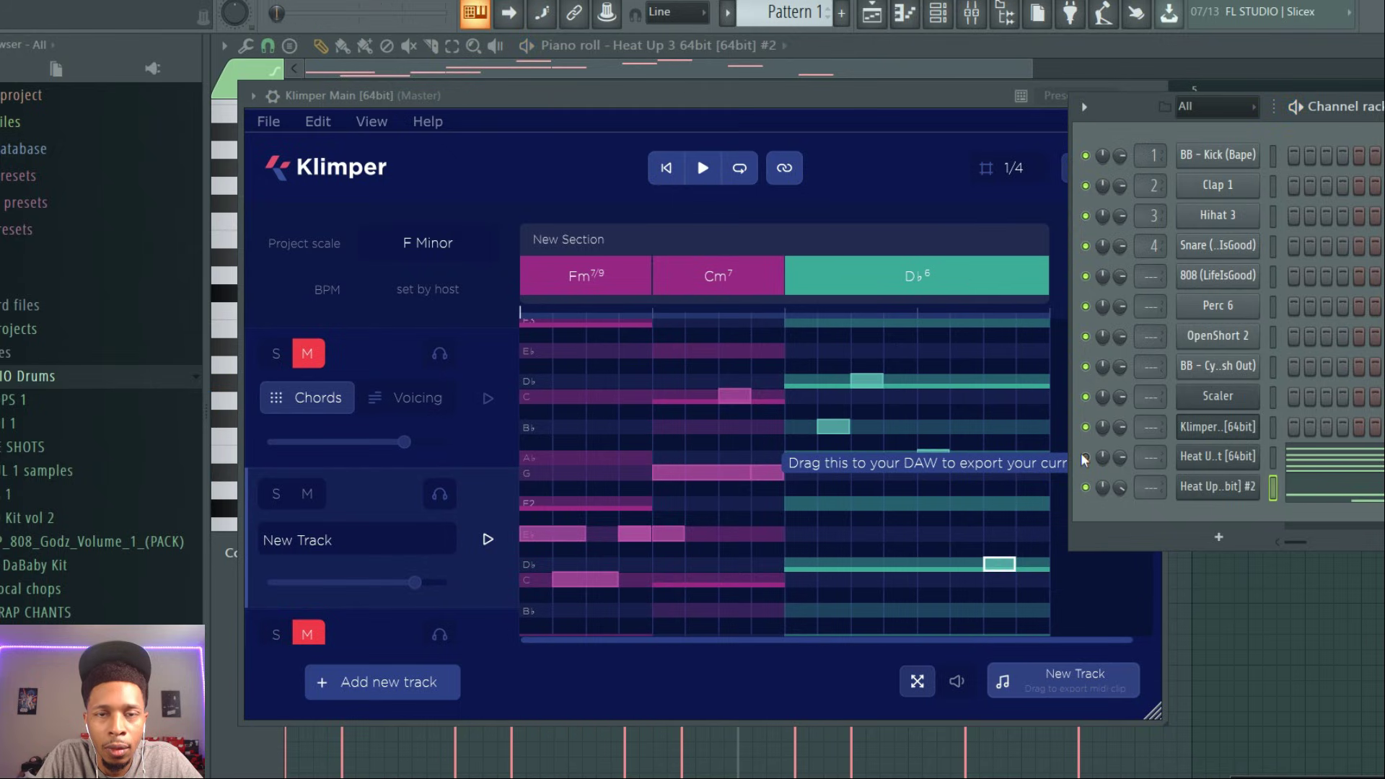
left_click(320, 494)
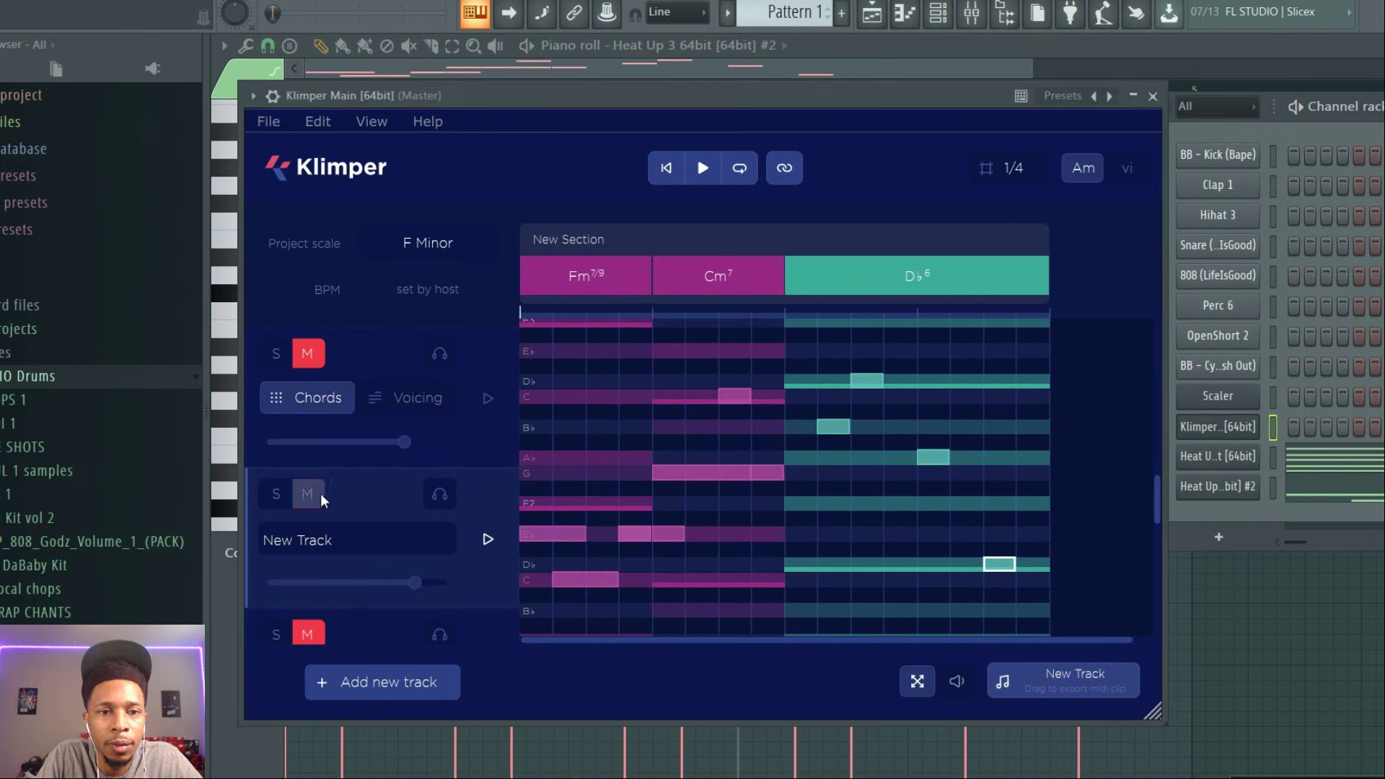
left_click(319, 493)
Play the beat without the melody and turn the Heat Up channel's pan toward centre
left_click(1255, 521)
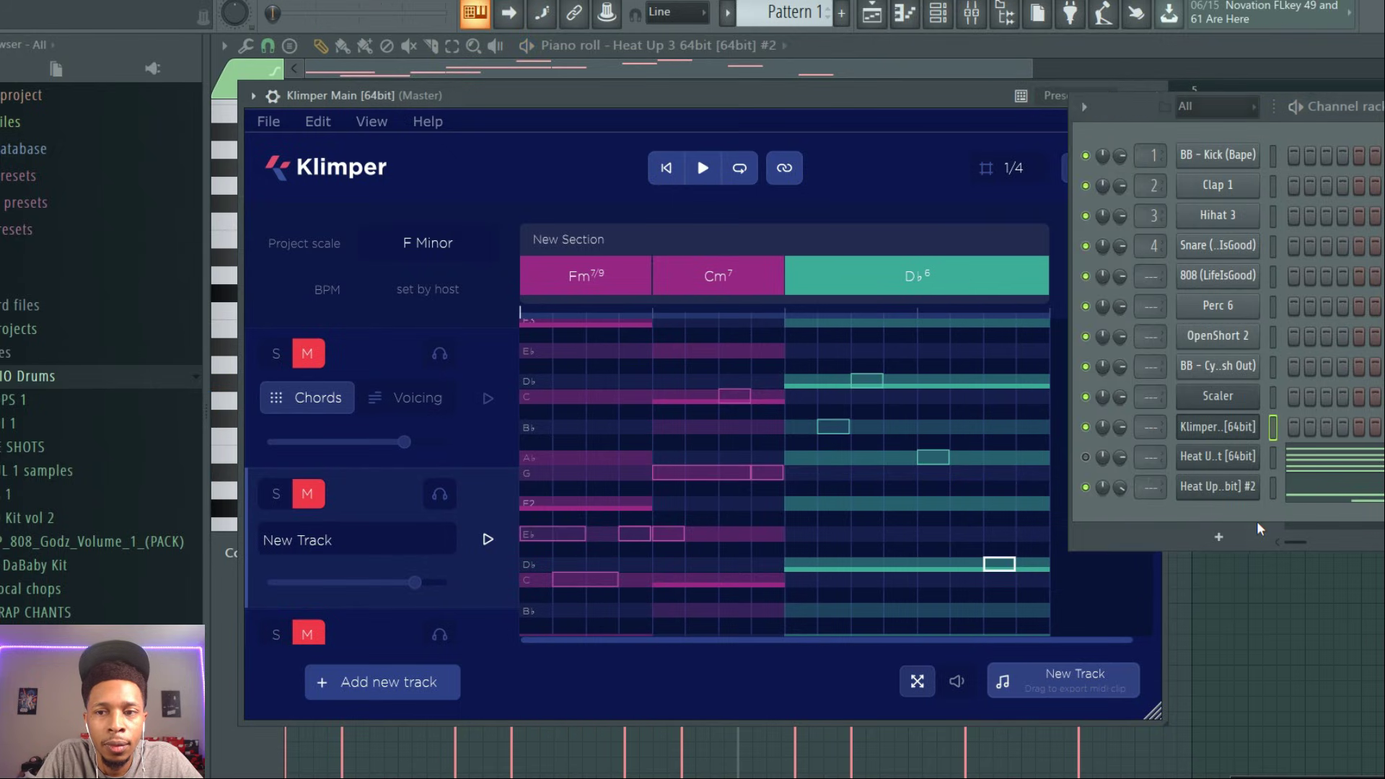
key("space")
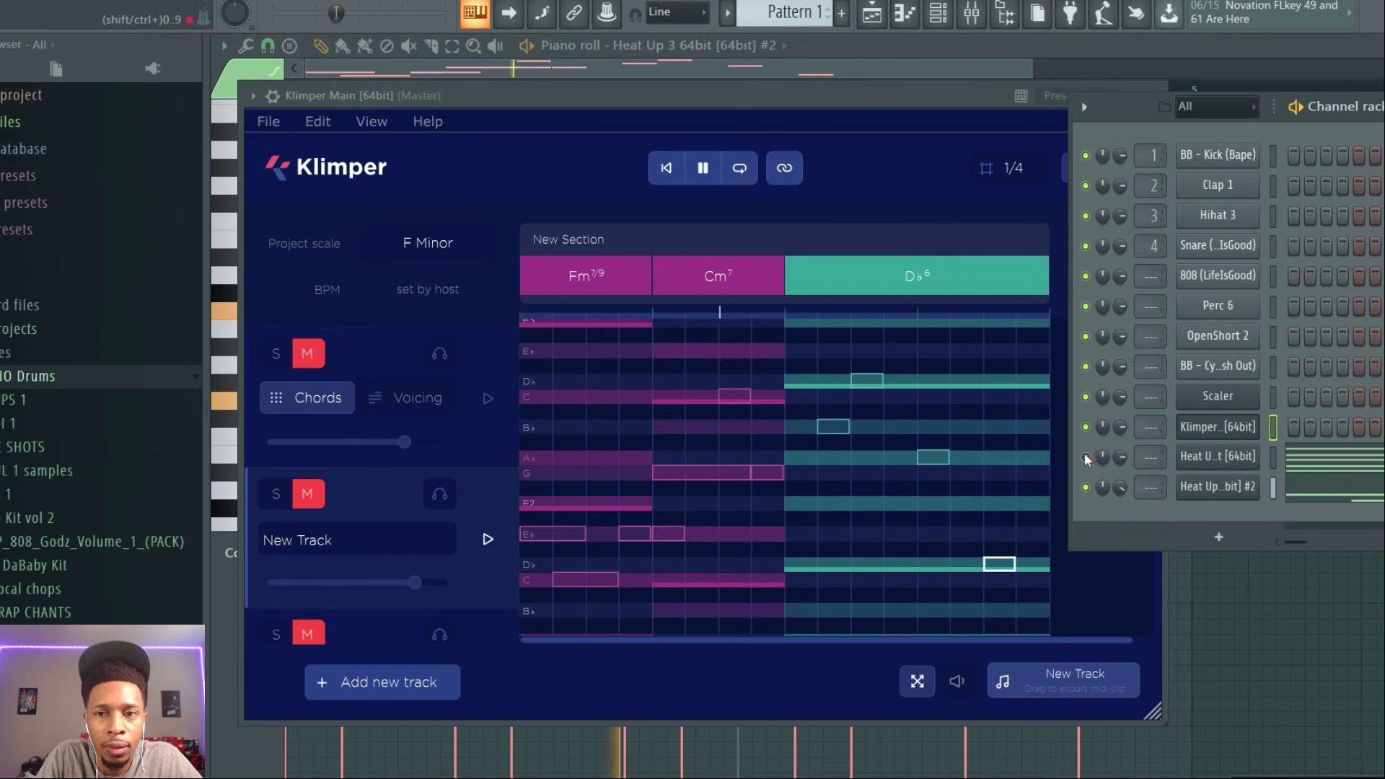
key("space")
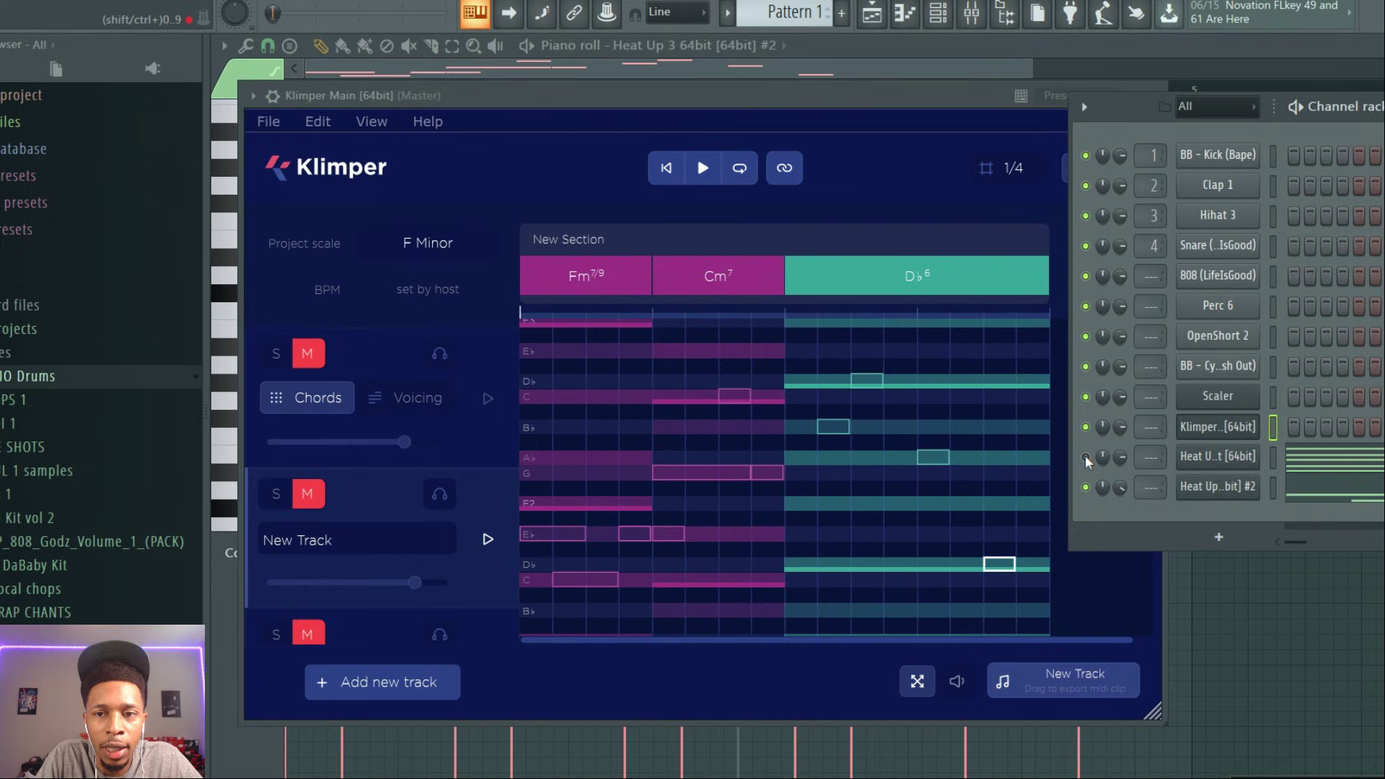
key("space")
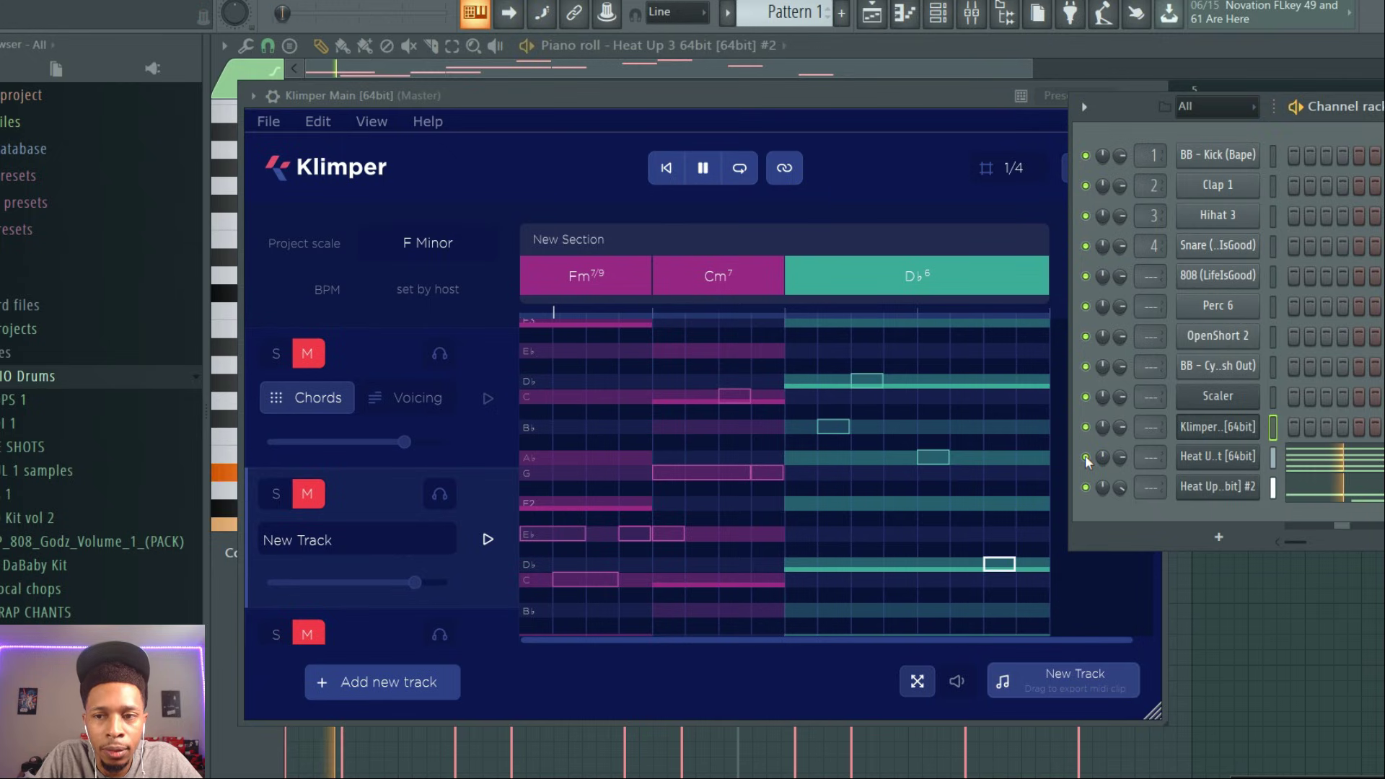
scroll(1116, 461, "down", 3)
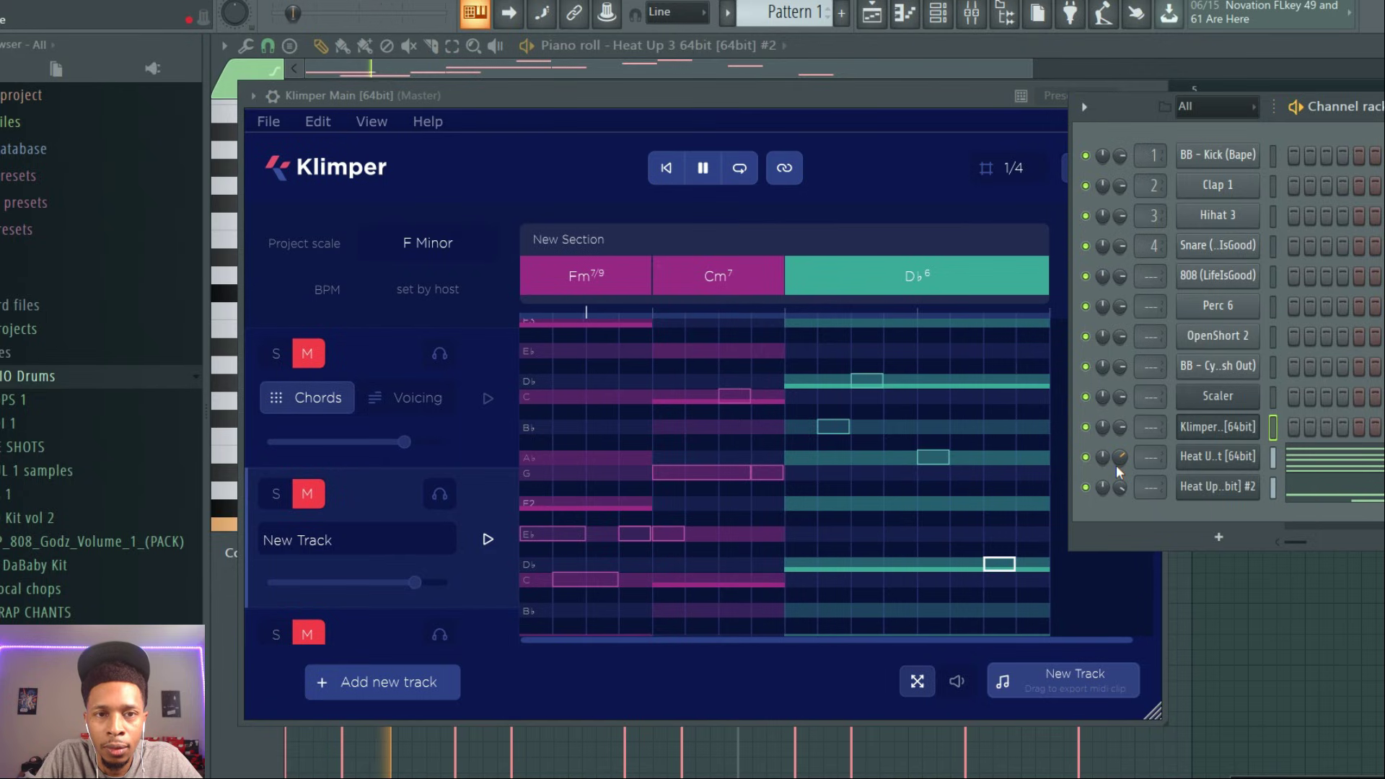
key("space")
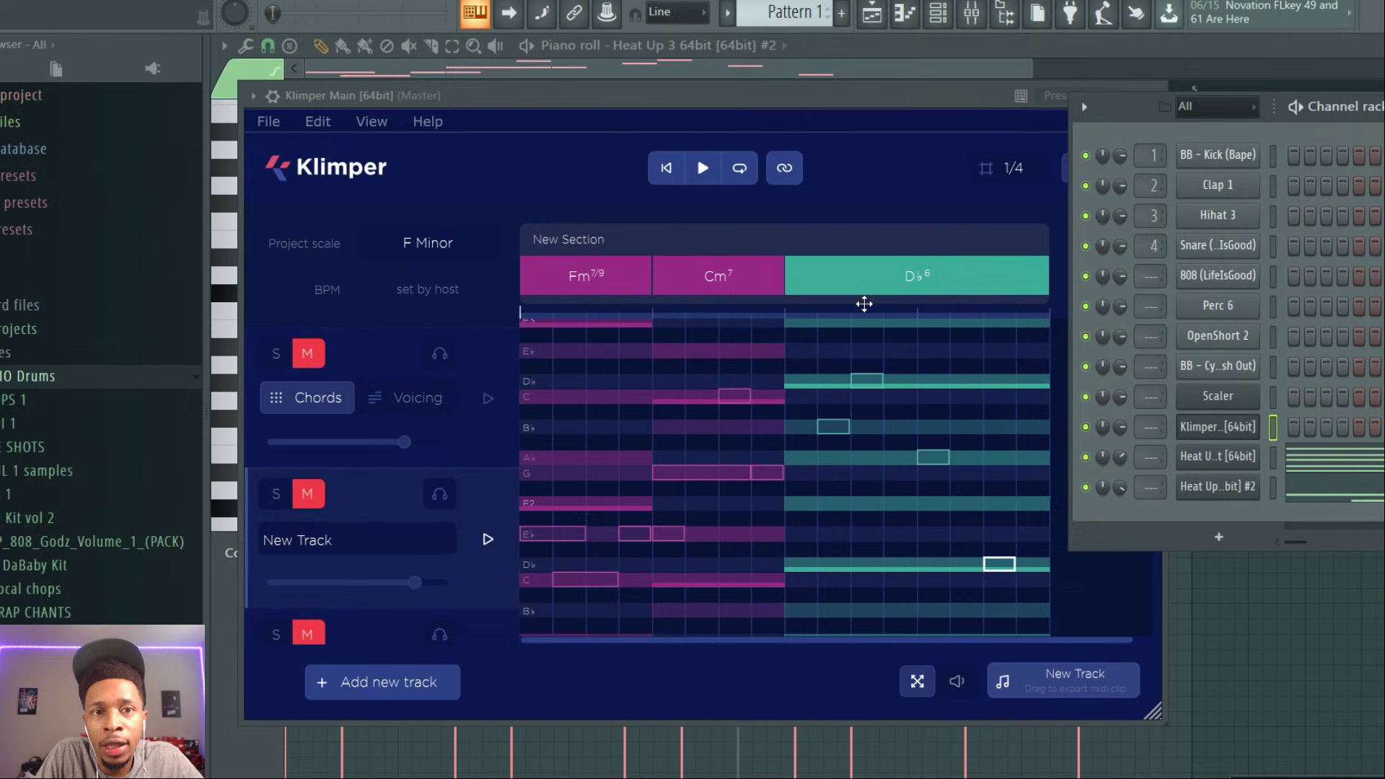
left_click(485, 162)
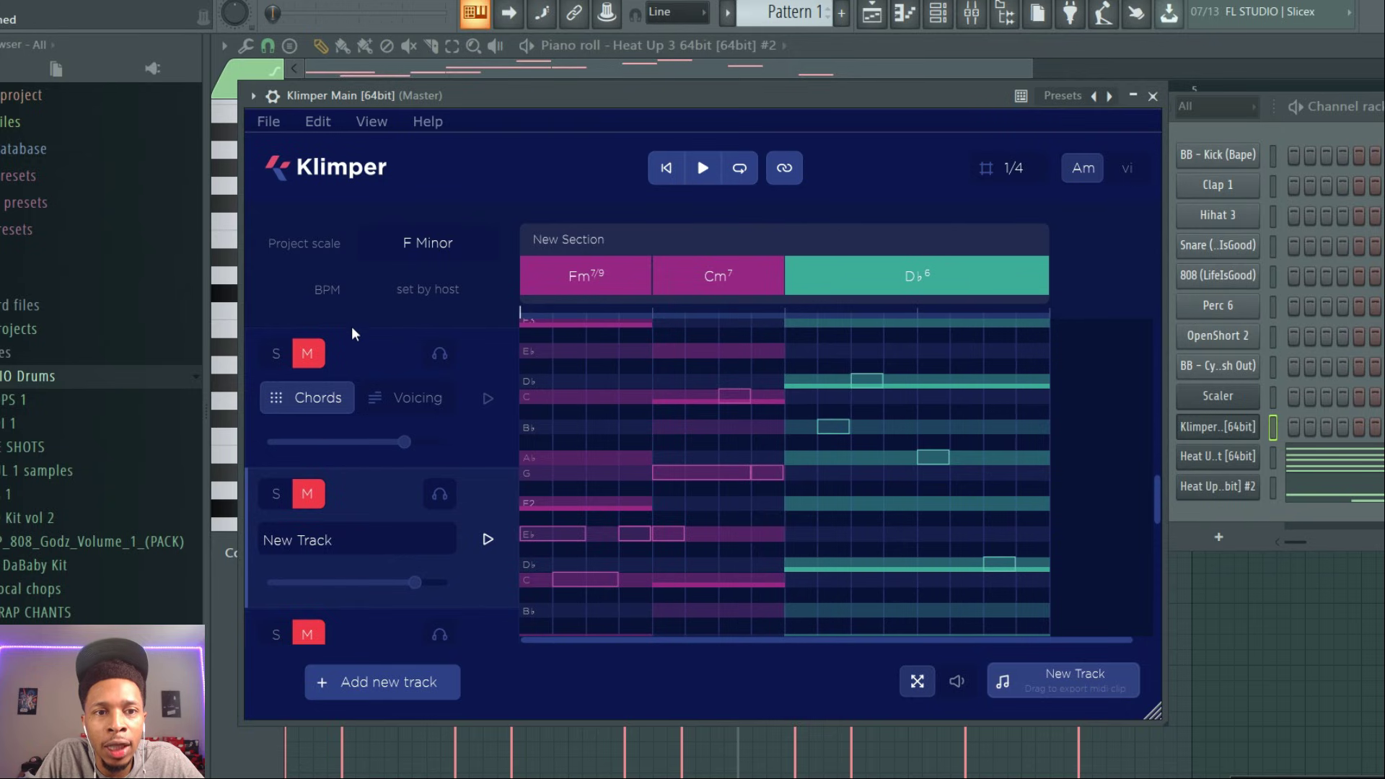
Audition F Minor chords: Fm7/9, A♭6/9, A♭6, Fm7, B♭m7, Cm7 and D♭6
left_click(358, 349)
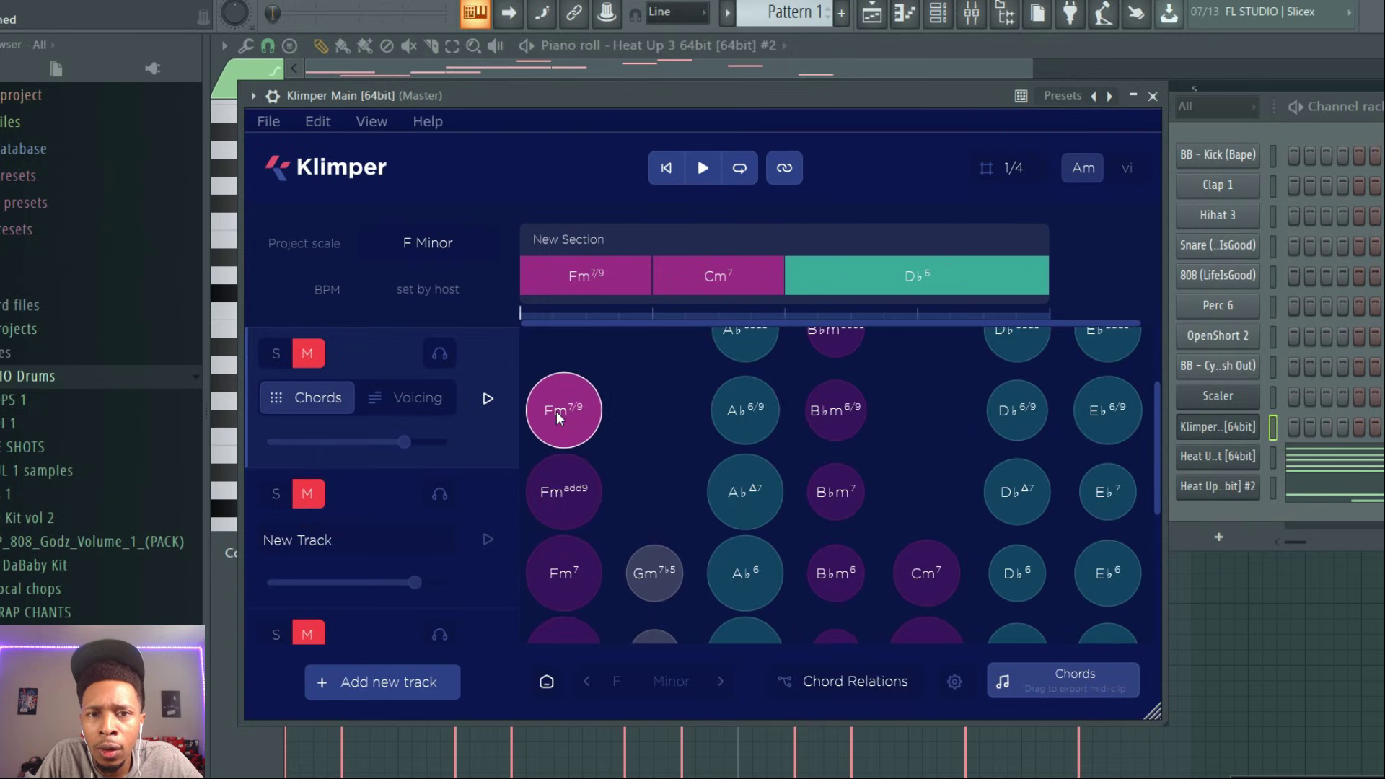
left_click(552, 390)
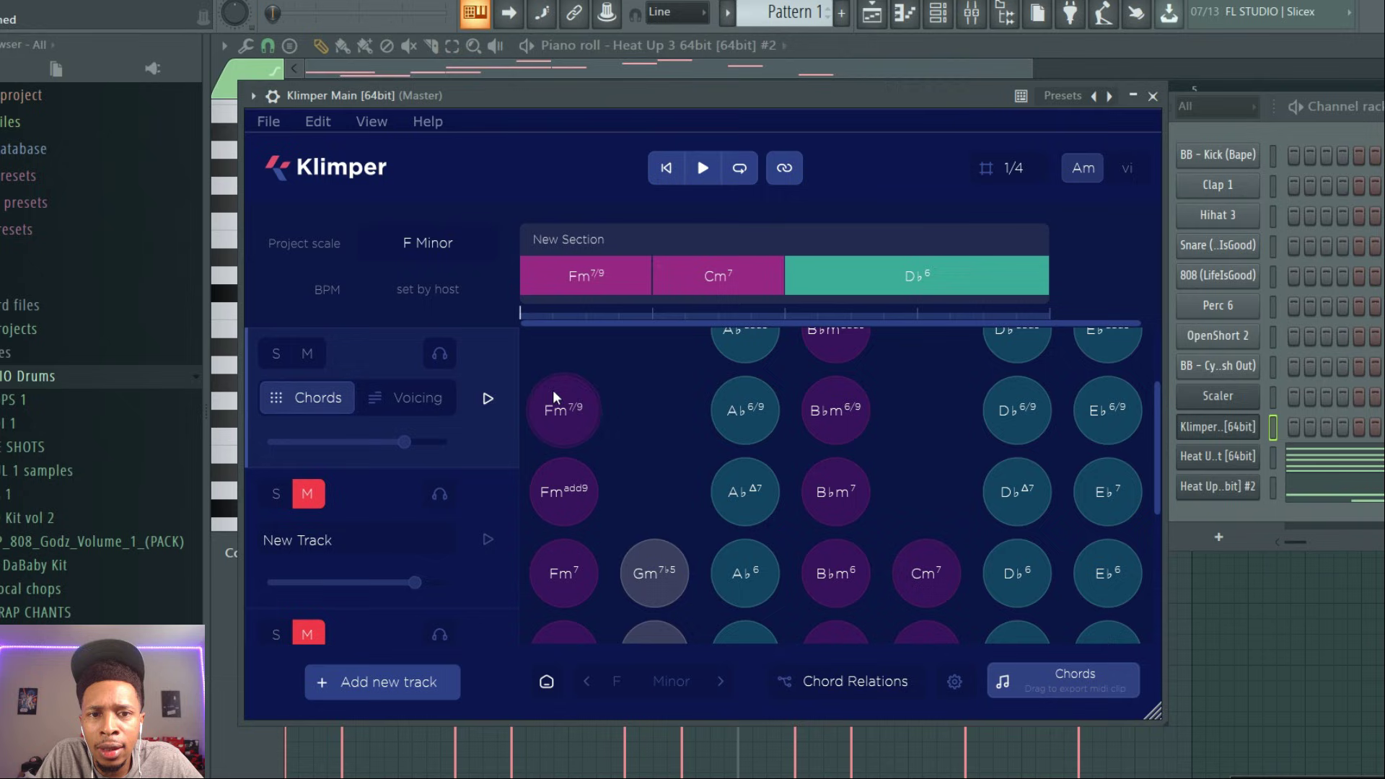
left_click(752, 407)
left_click(656, 574)
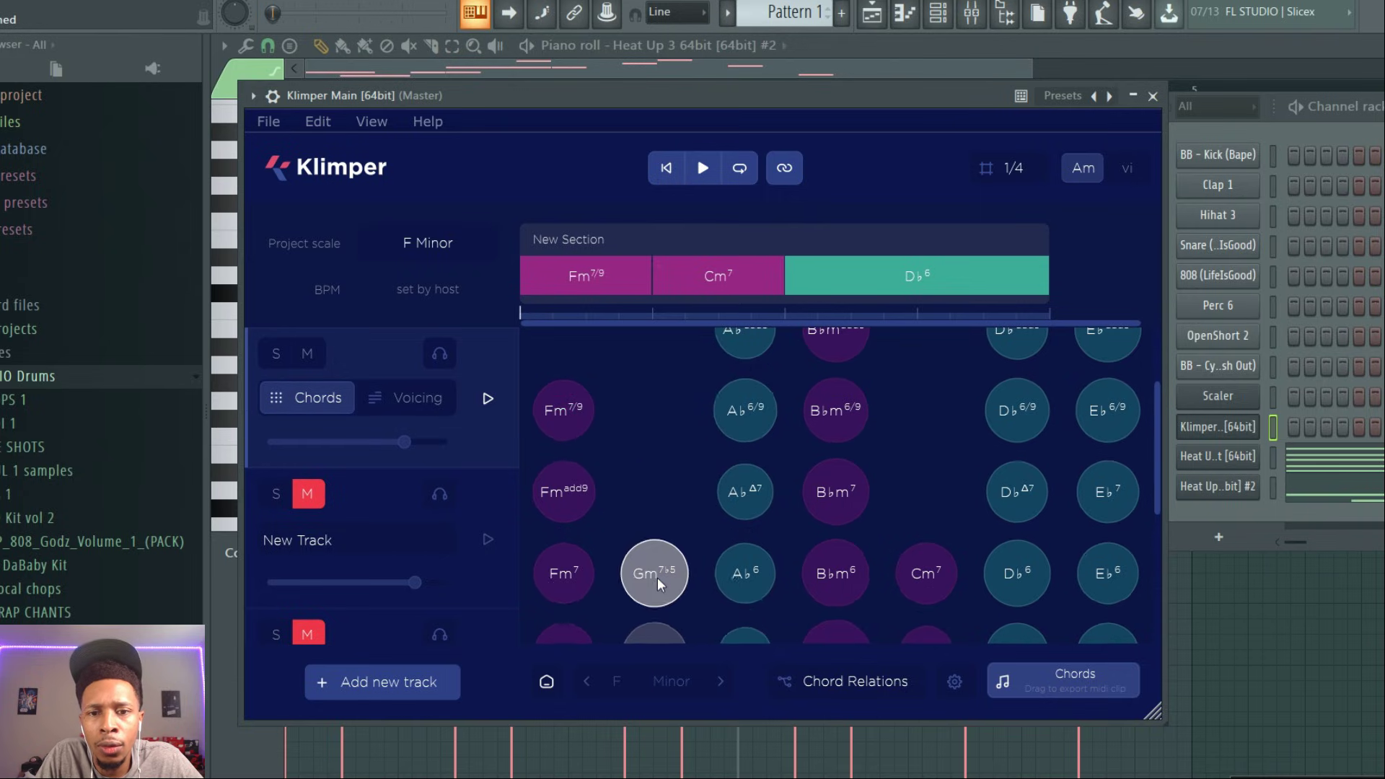
left_click(746, 575)
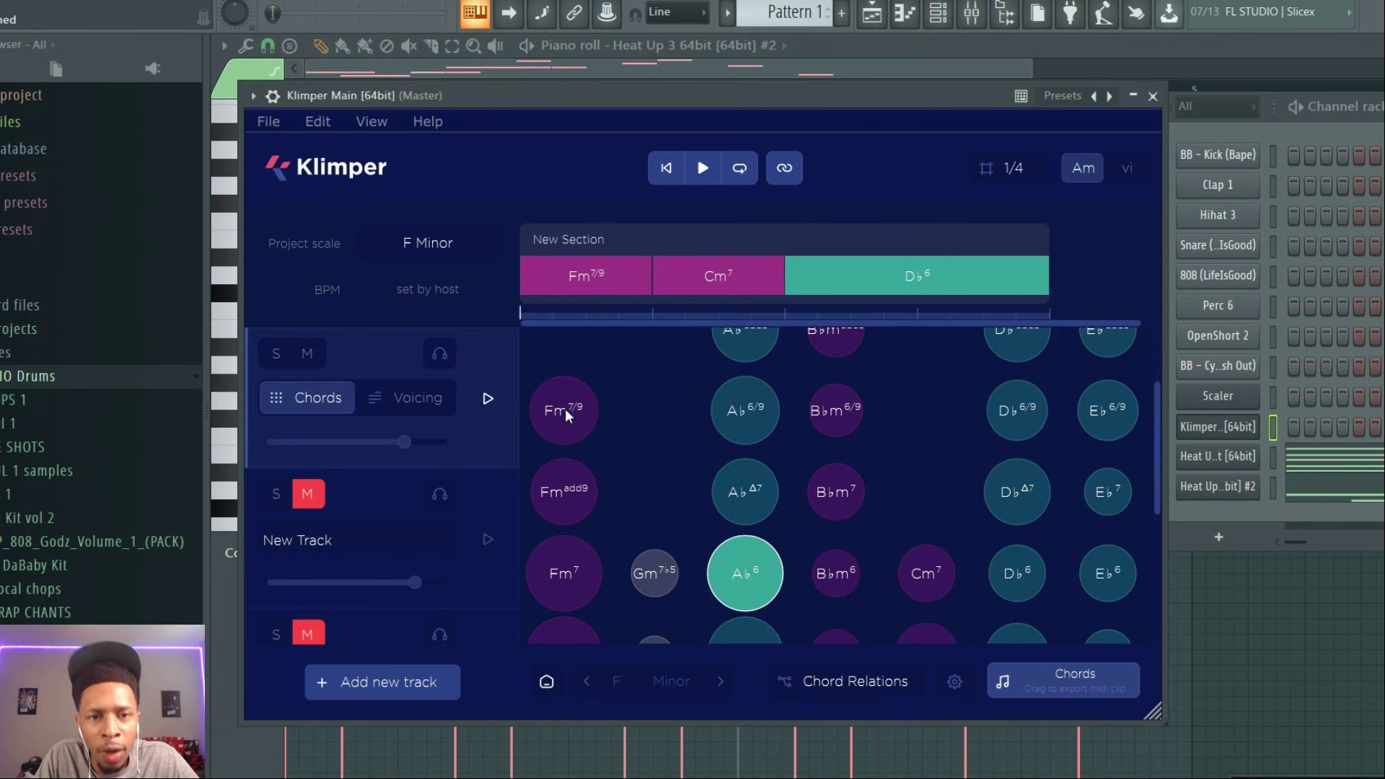
left_click(563, 574)
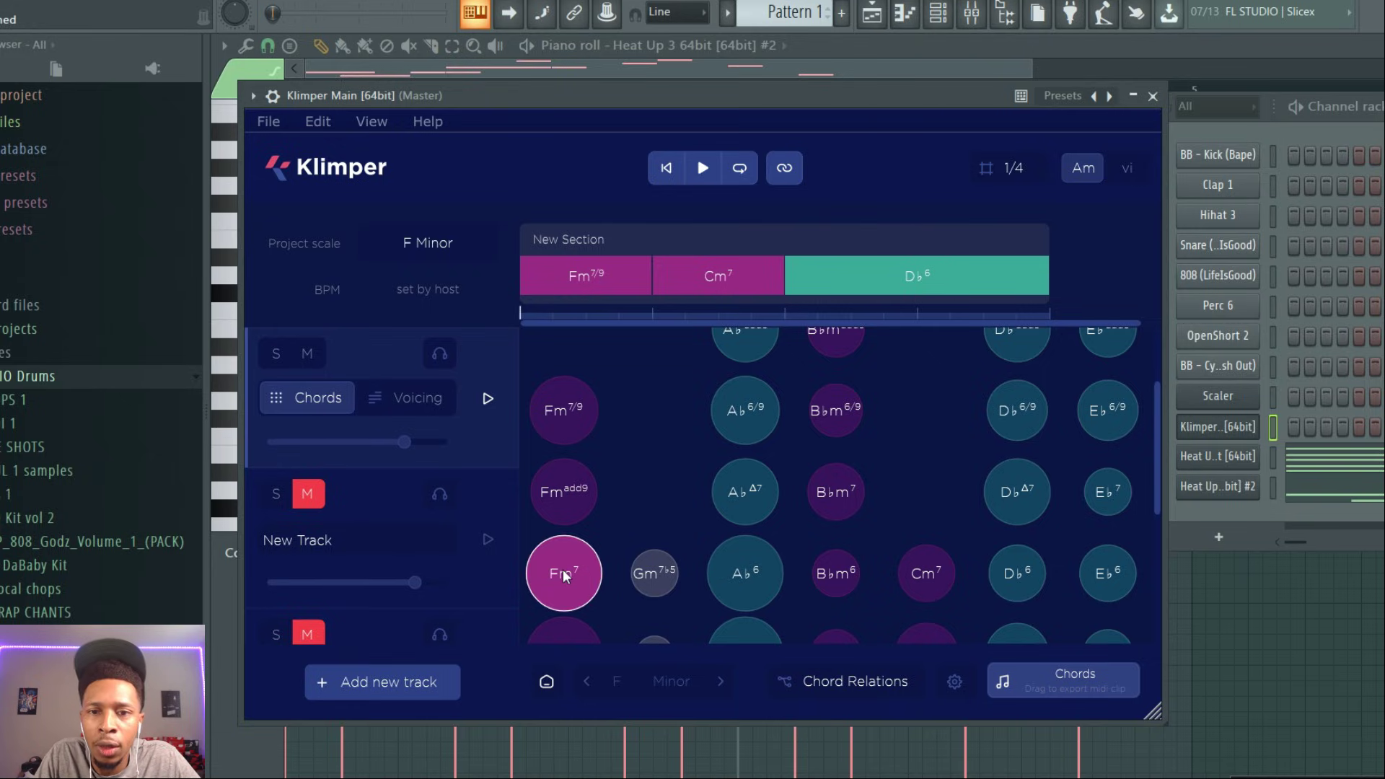
left_click(838, 492)
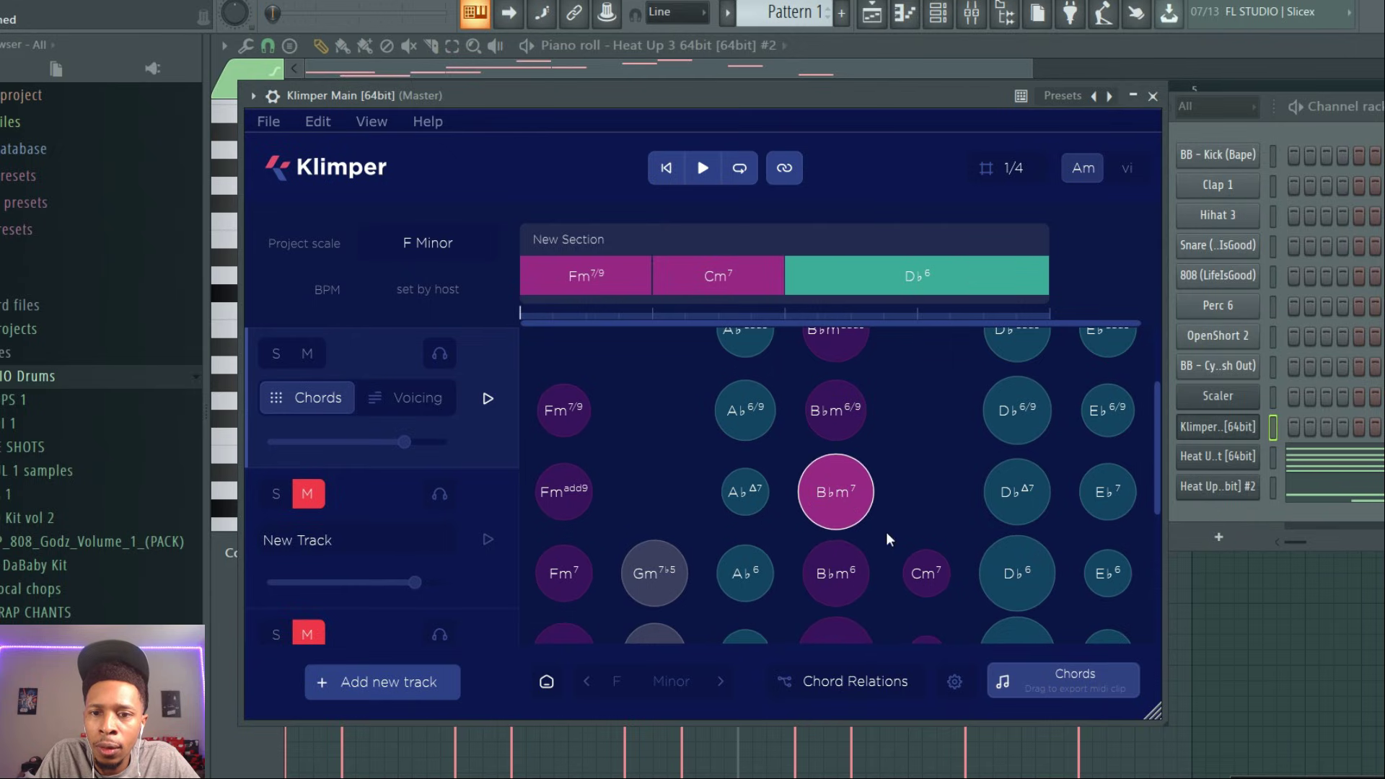
left_click(936, 574)
left_click(1019, 574)
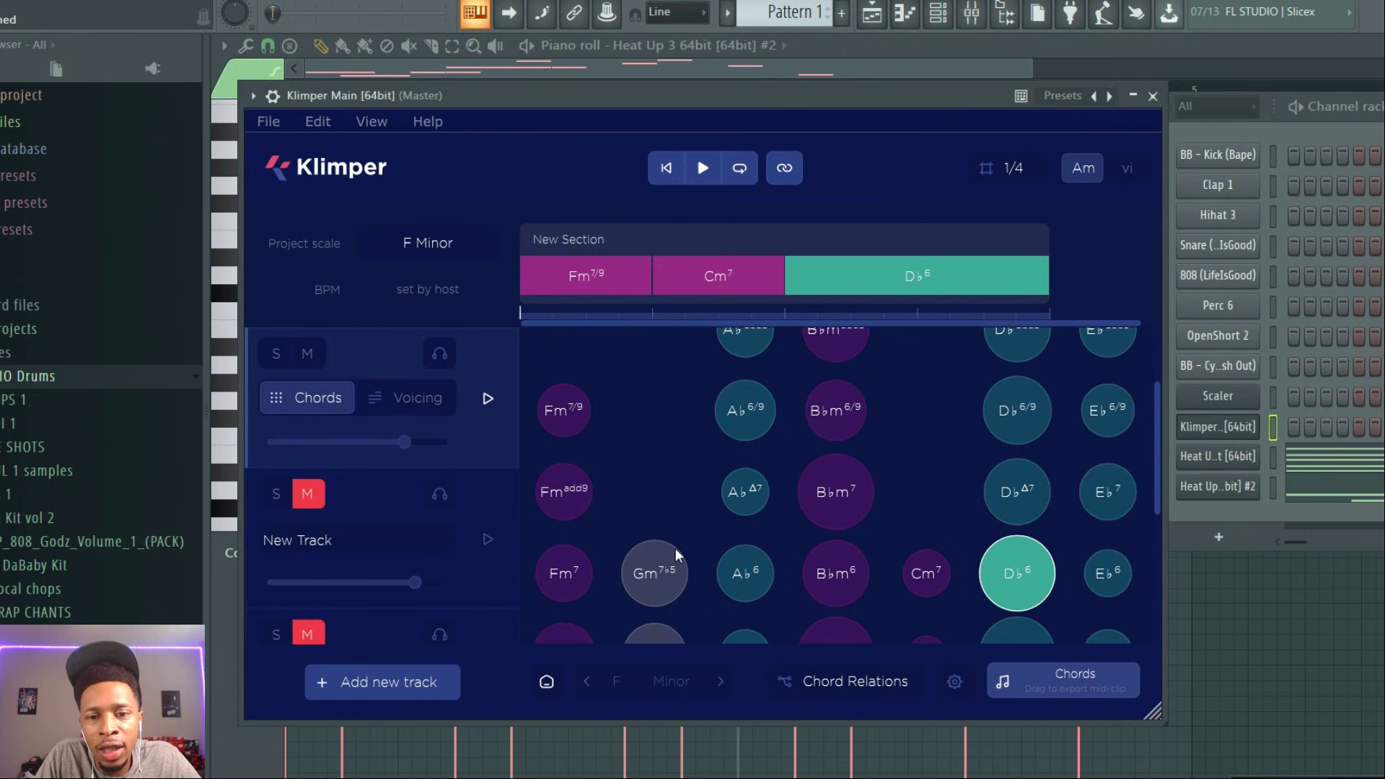
Keep chord-to-chord relations highlighted and the F Minor scale, then show New Track's melody notes
left_click(839, 682)
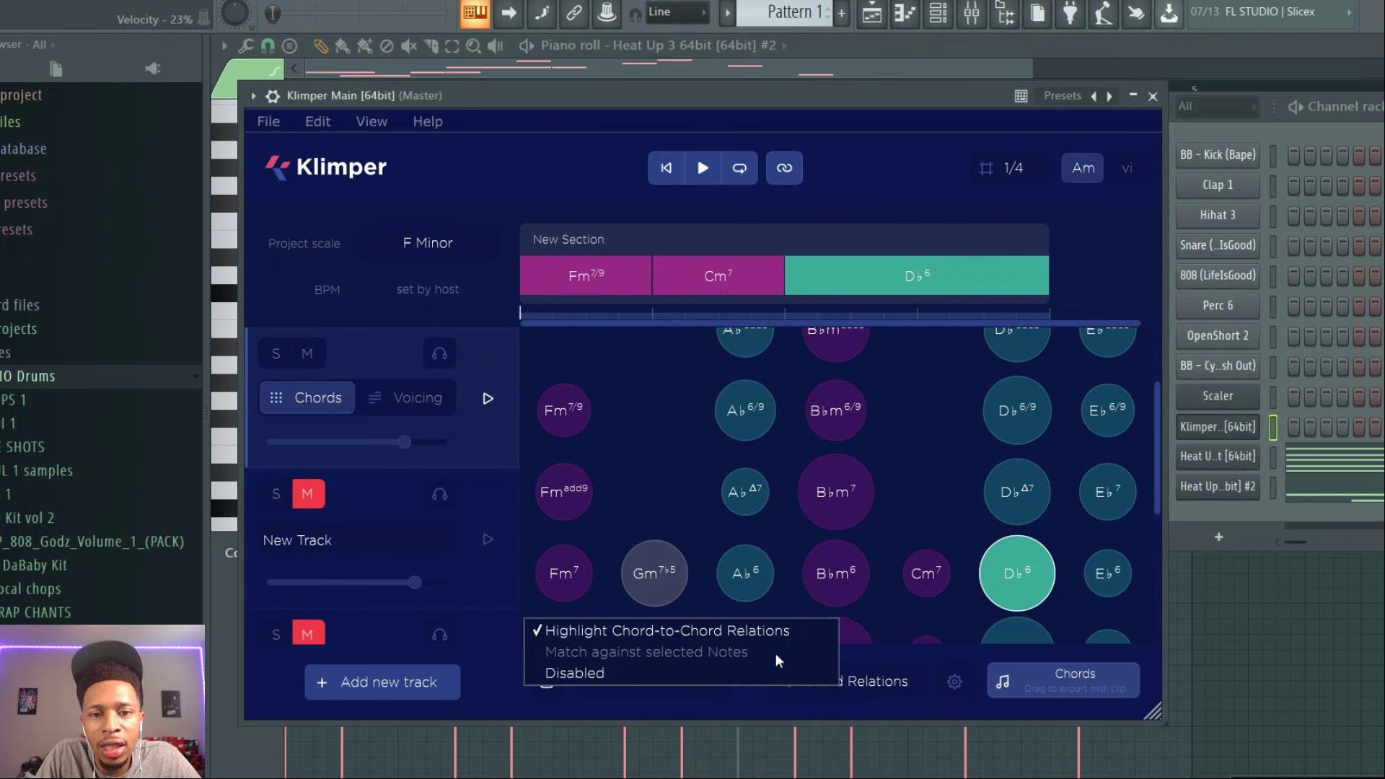
left_click(769, 630)
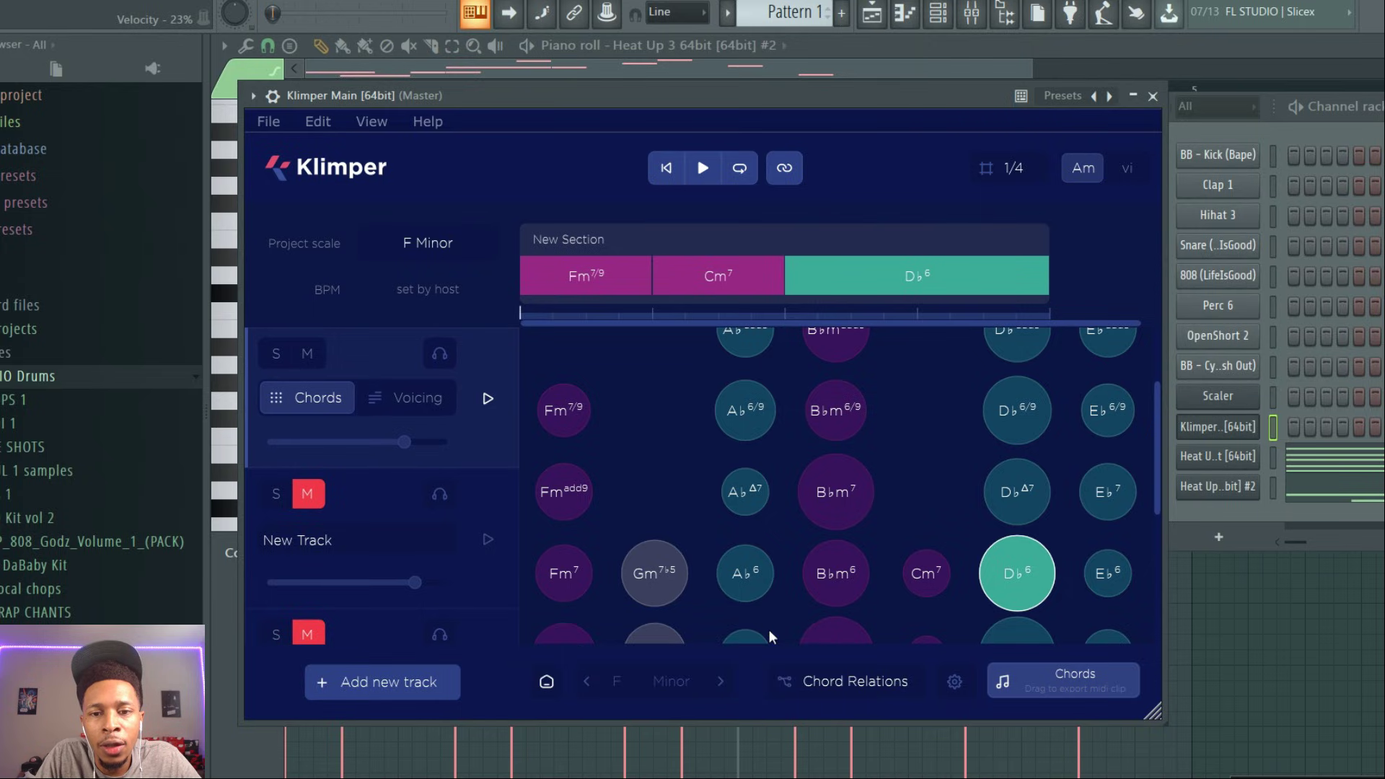
left_click(825, 682)
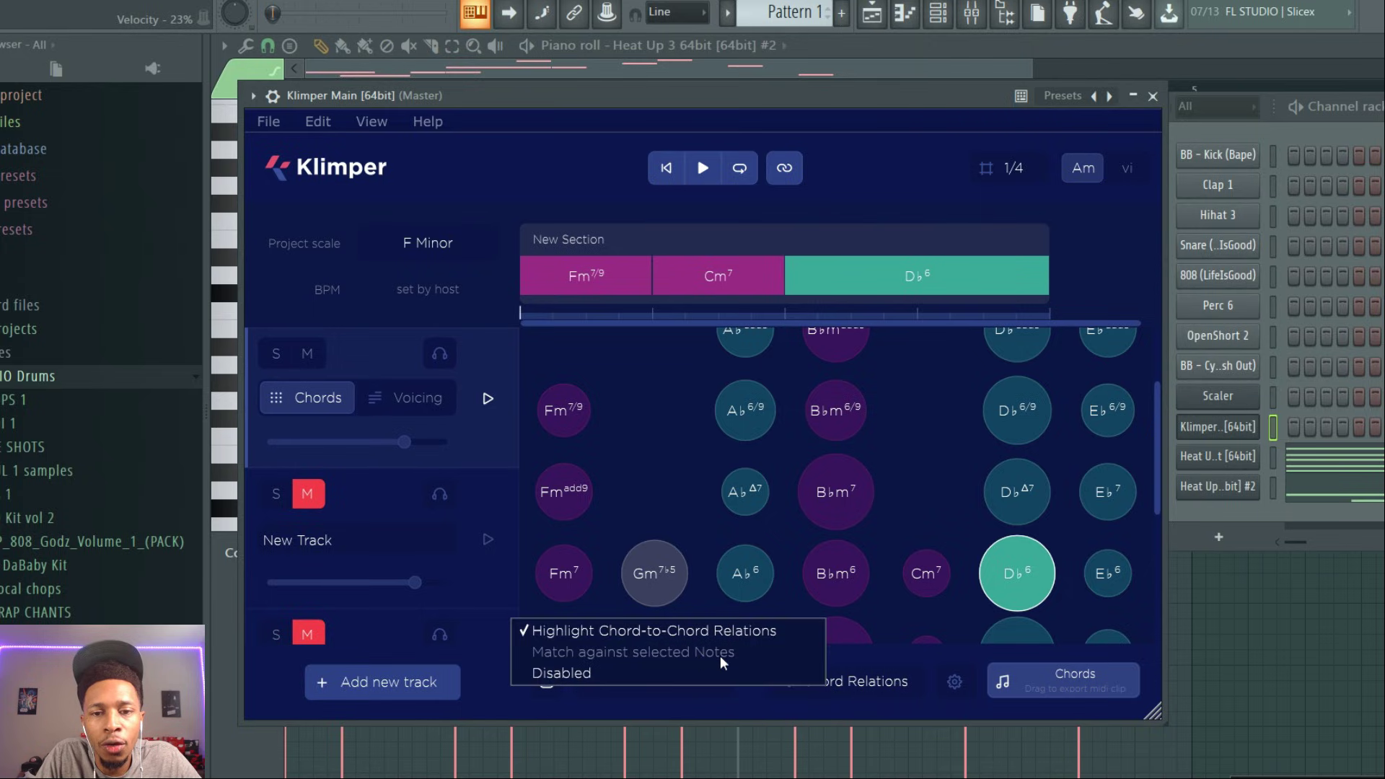
left_click(702, 678)
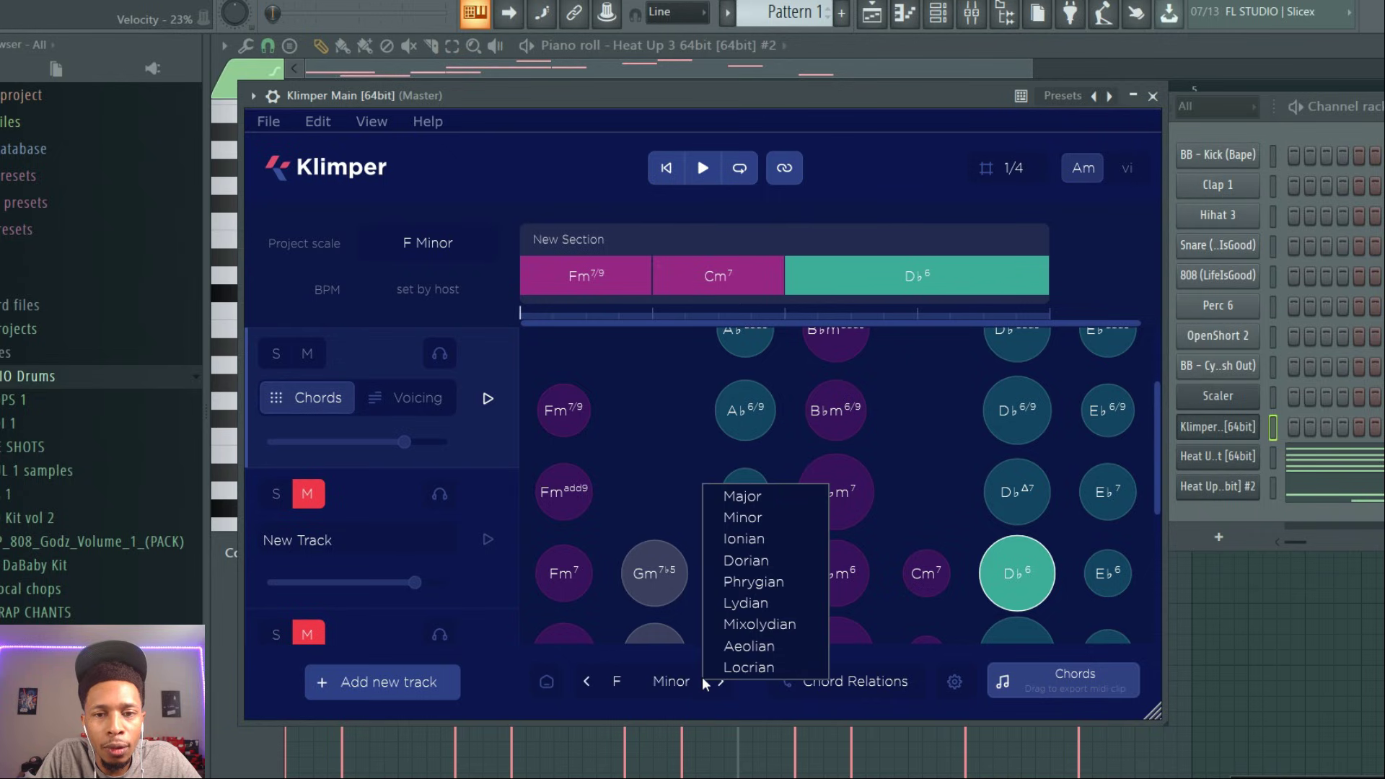
left_click(546, 684)
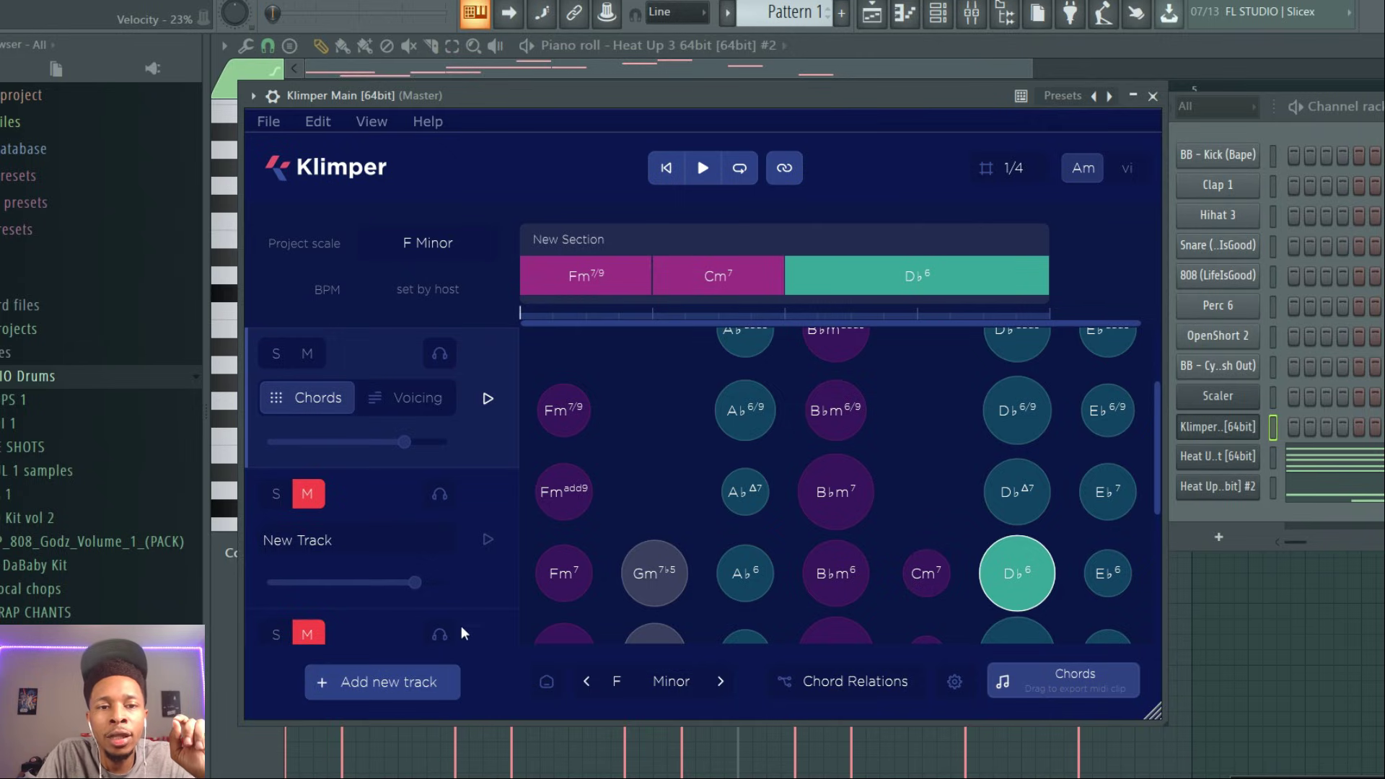
left_click(487, 580)
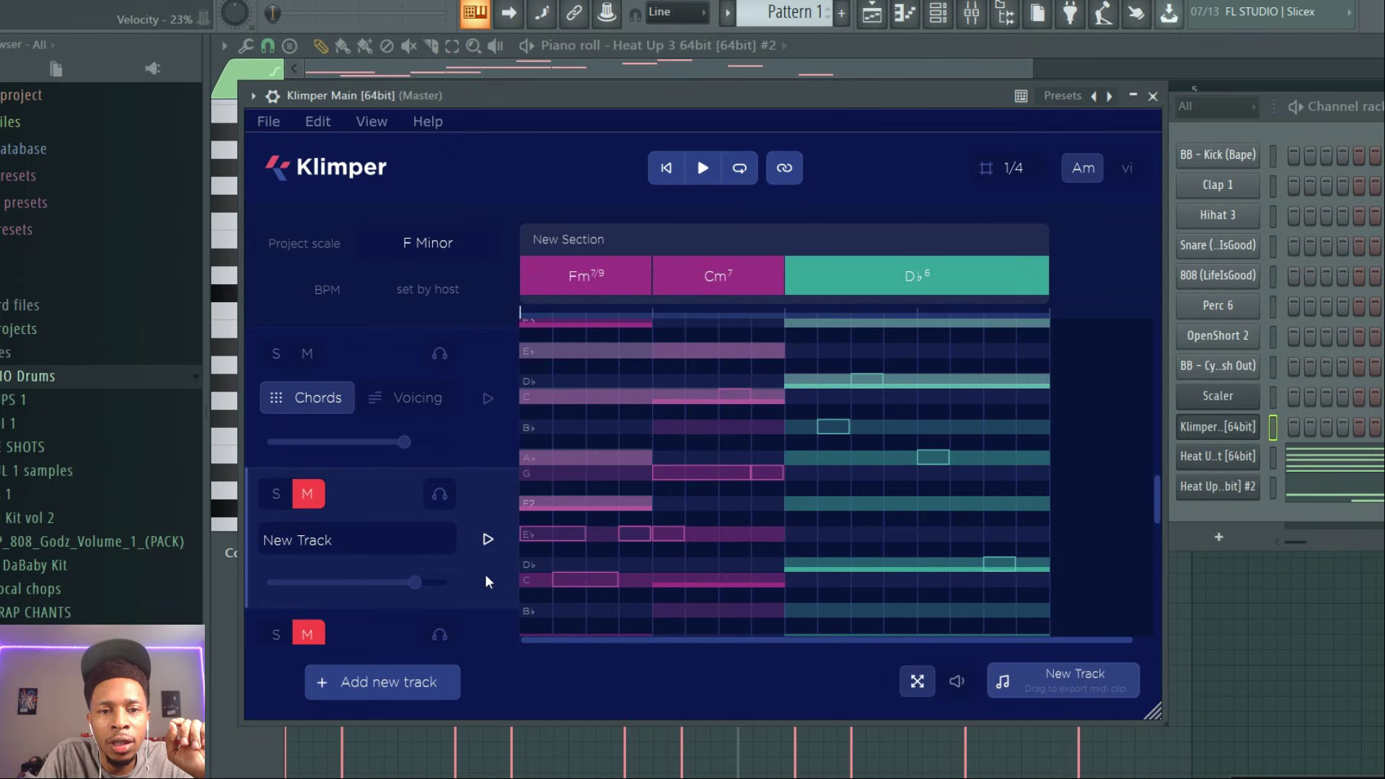
Add an F melody note, label chords as Roman numerals, and show the chord track's voicing
left_click(633, 532)
left_click(628, 503)
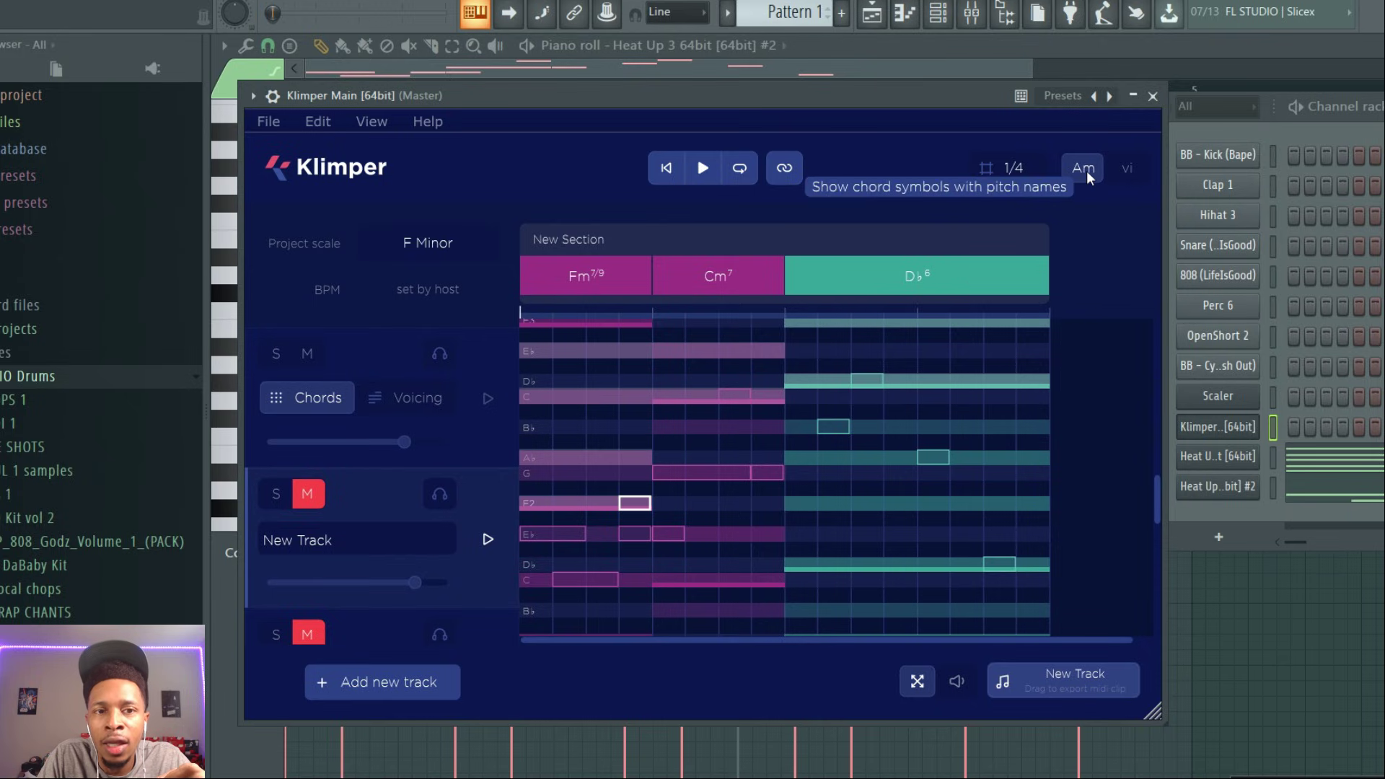
left_click(1125, 168)
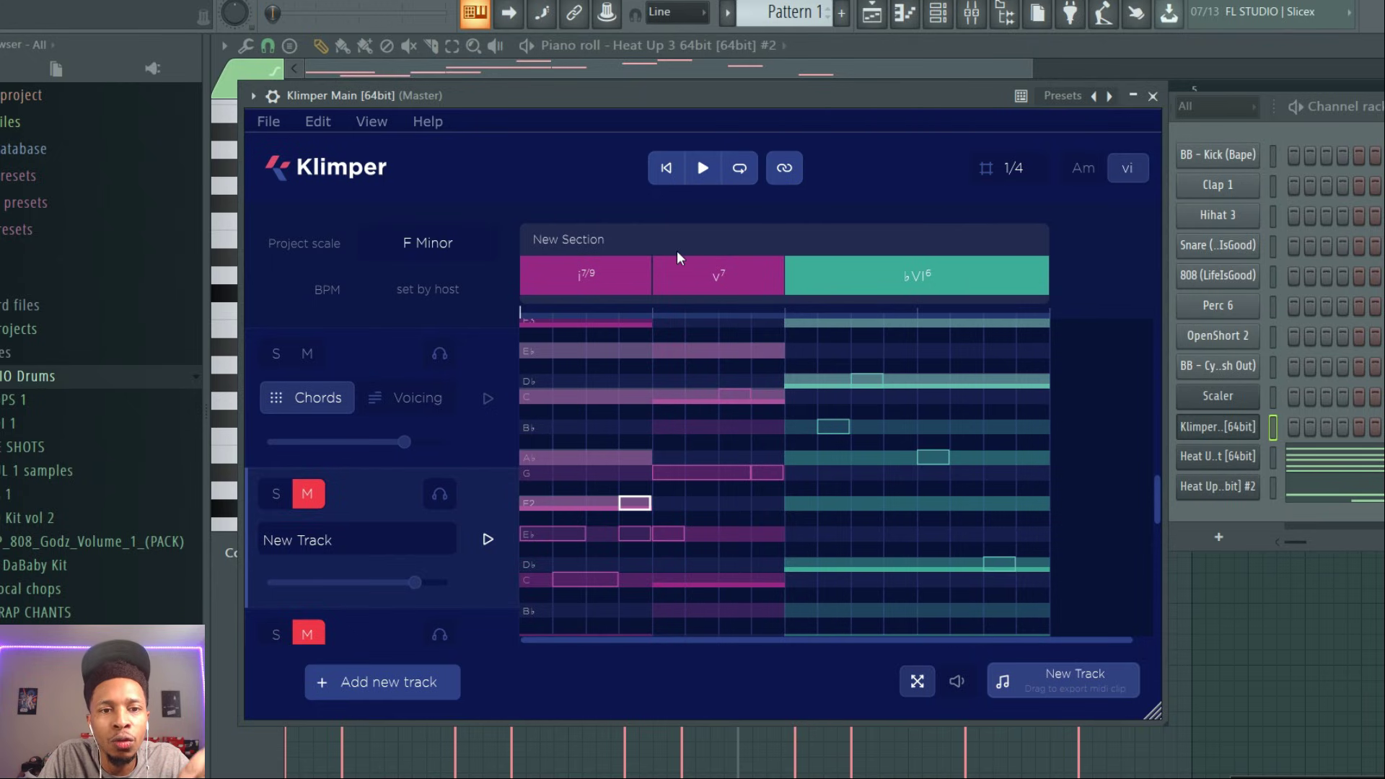
left_click(422, 397)
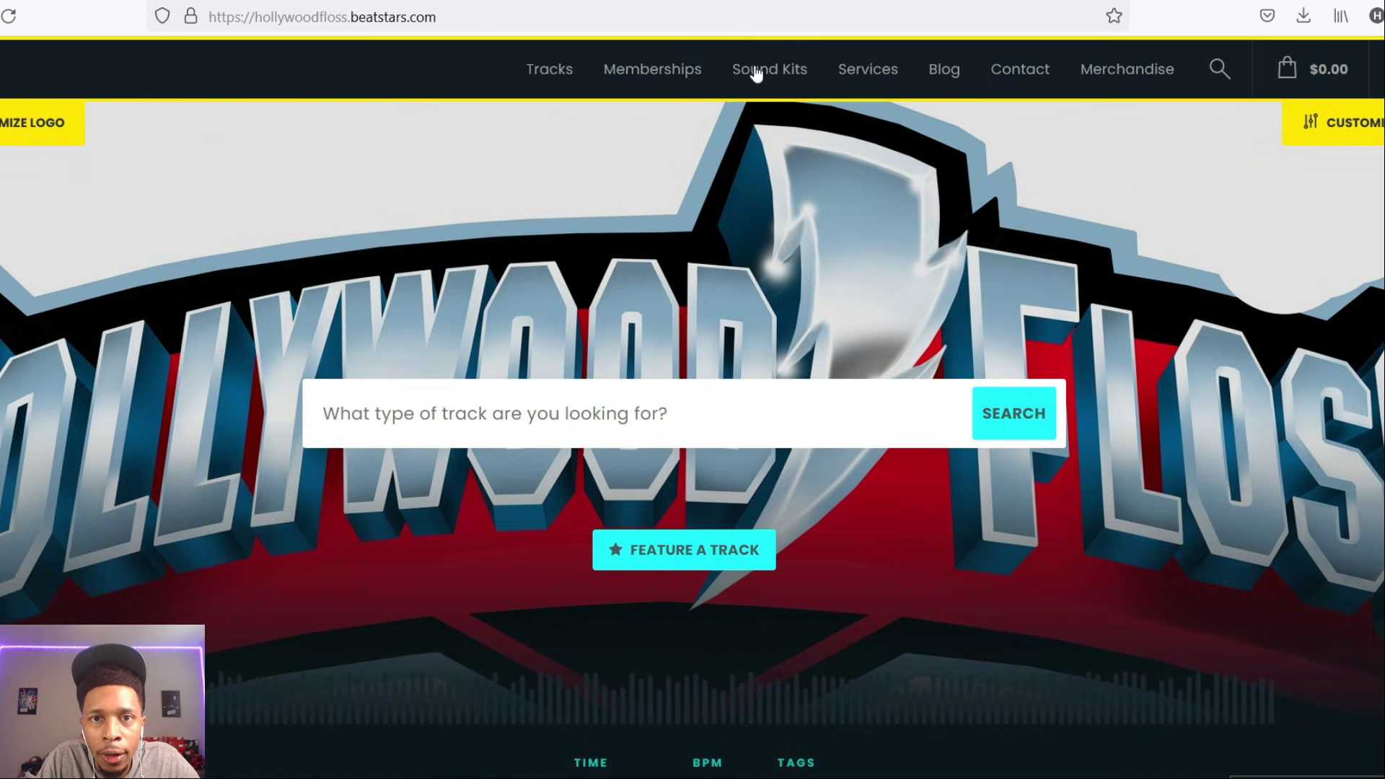
Open BeatStars Sound Kits and scroll the MIDI and Scaler 2 kits down to MIA KALA SCALER 2
left_click(755, 73)
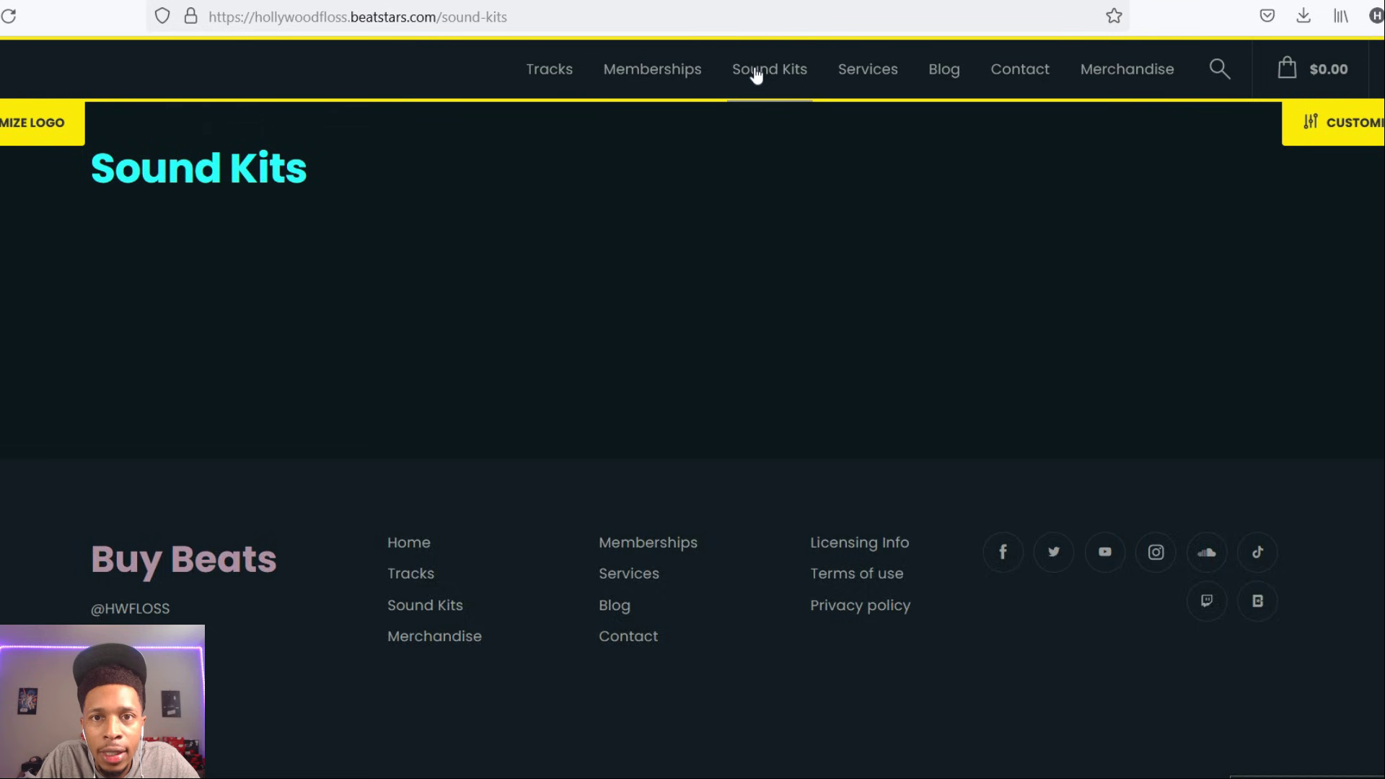
scroll(559, 375, "down", 5)
scroll(559, 375, "down", 8)
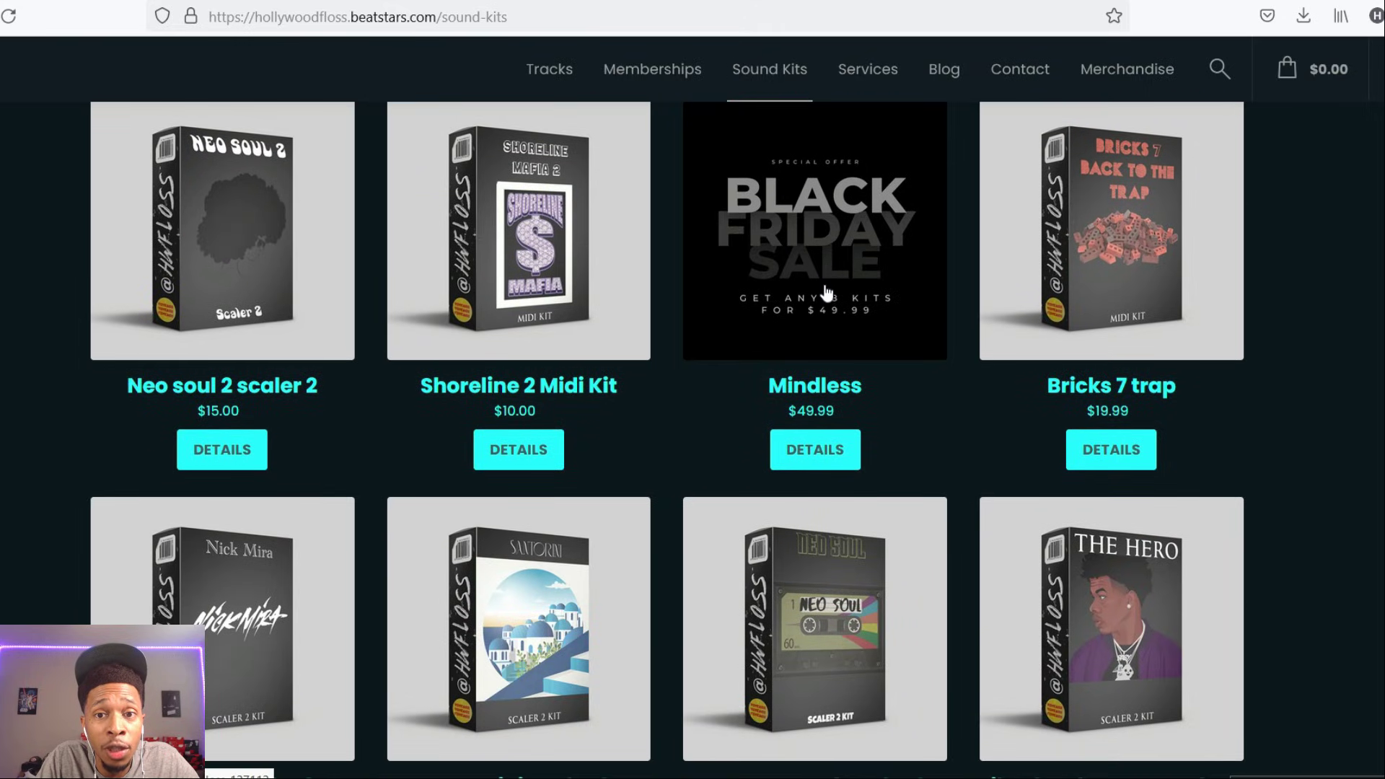
scroll(845, 252, "down", 8)
scroll(845, 252, "down", 20)
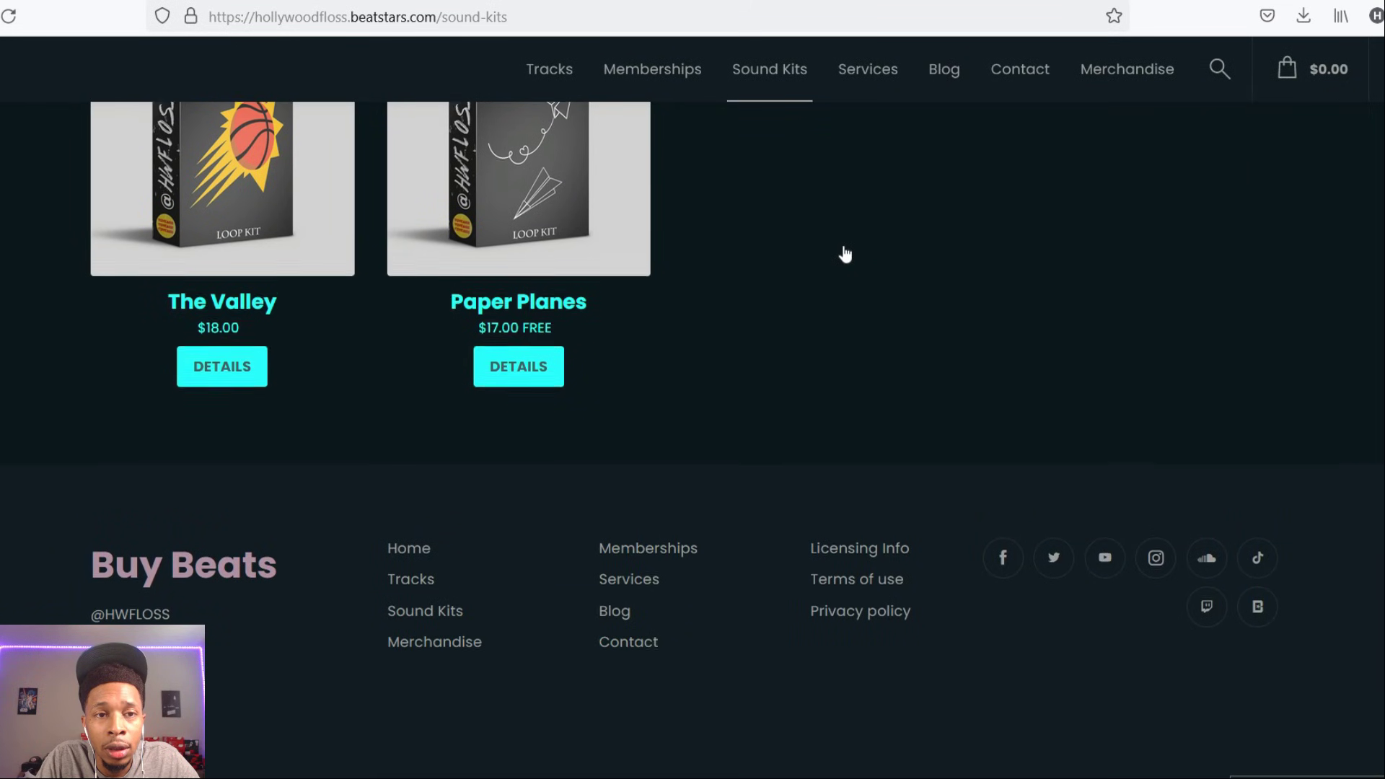
scroll(846, 253, "up", 20)
scroll(845, 253, "up", 15)
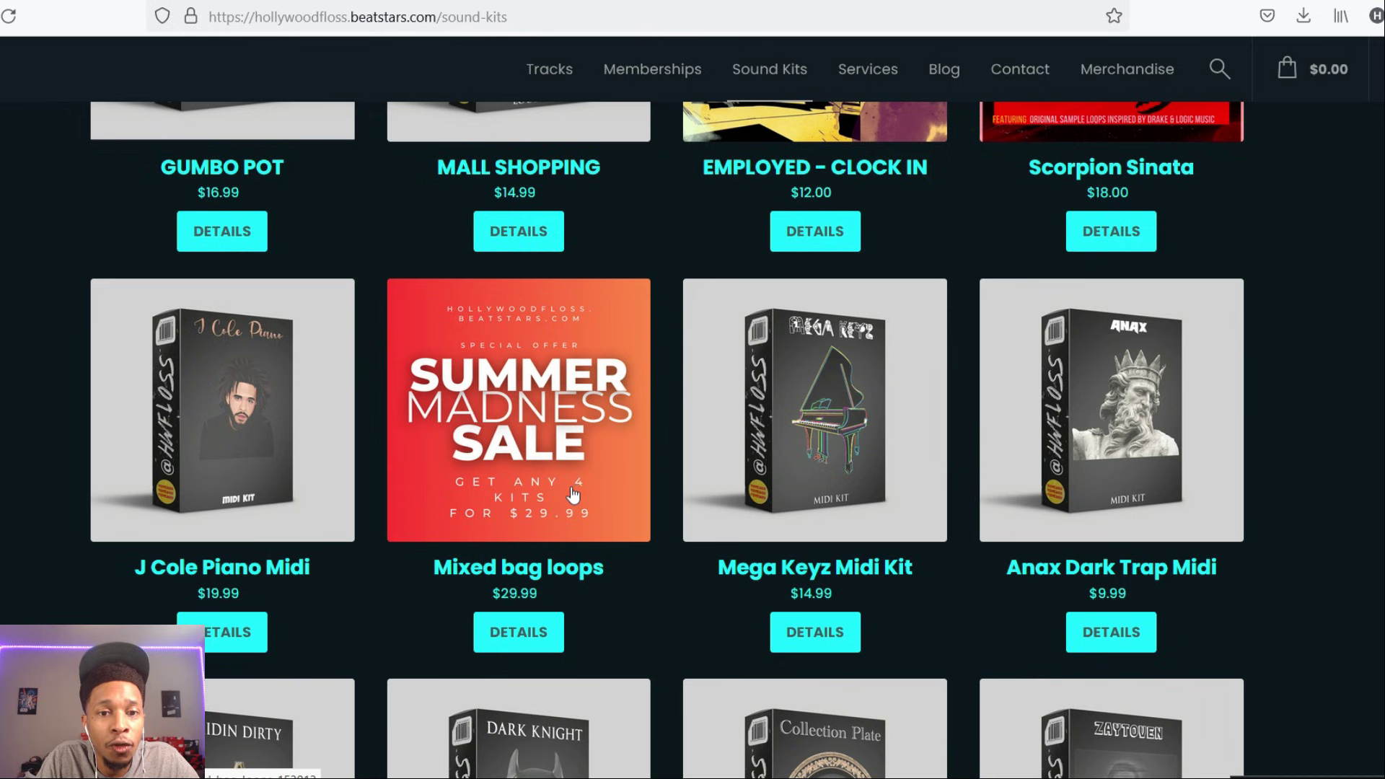
scroll(577, 445, "down", 3)
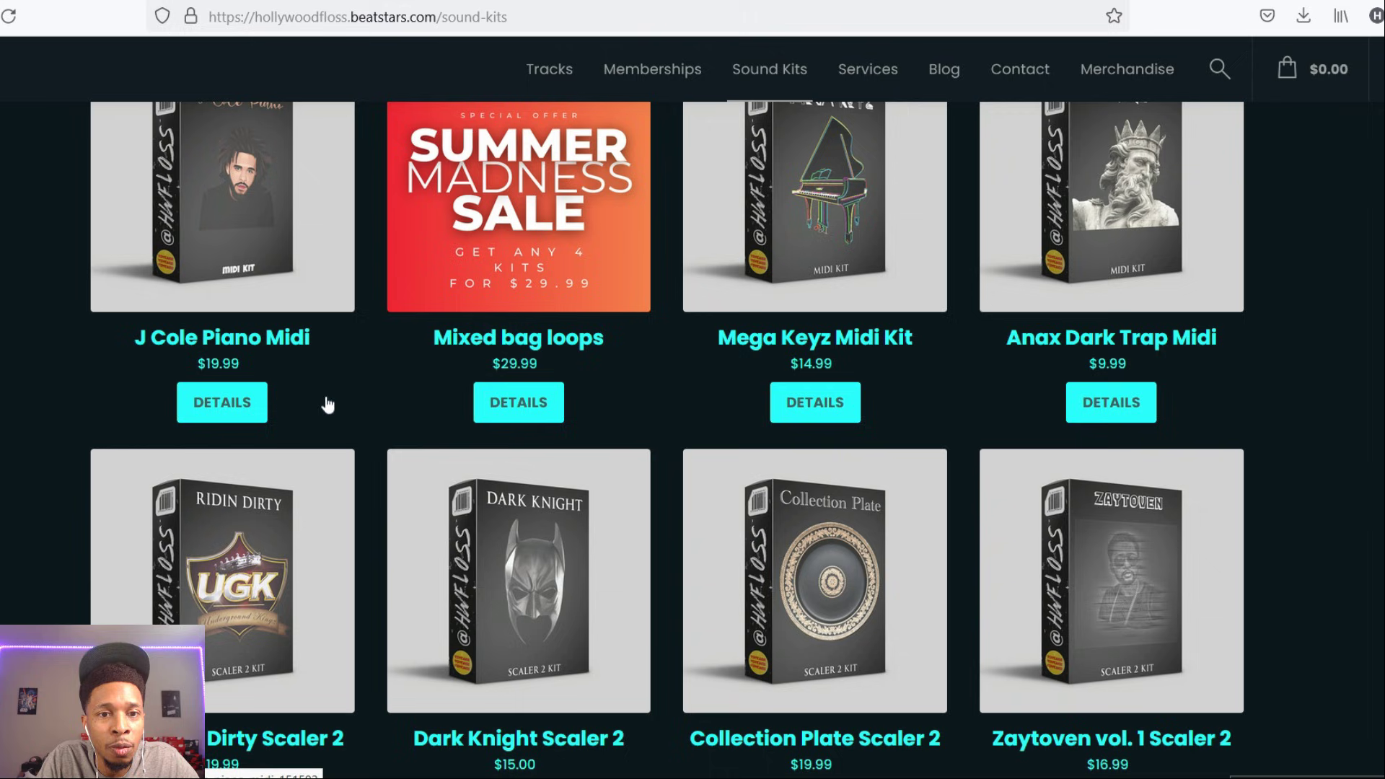
scroll(485, 714, "down", 1)
scroll(485, 714, "down", 1)
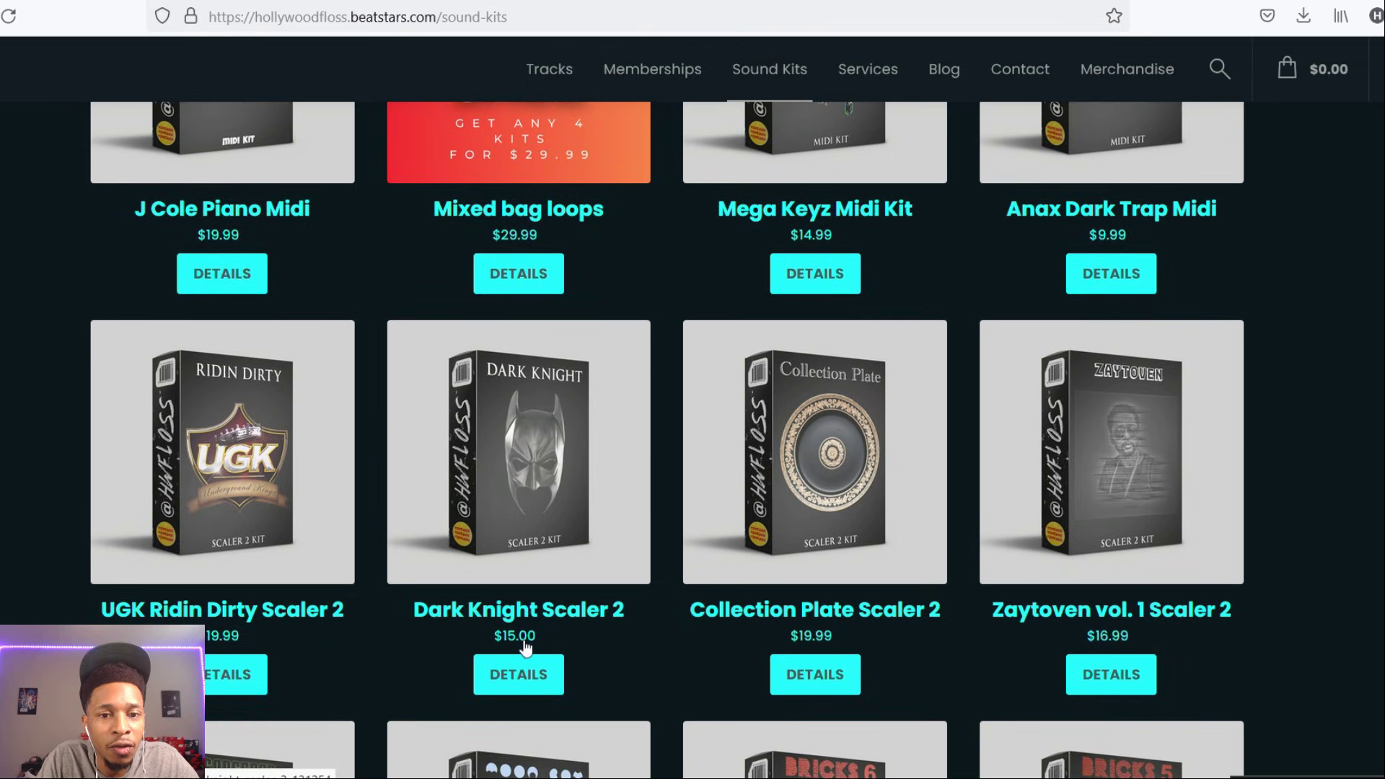
scroll(523, 627, "up", 2)
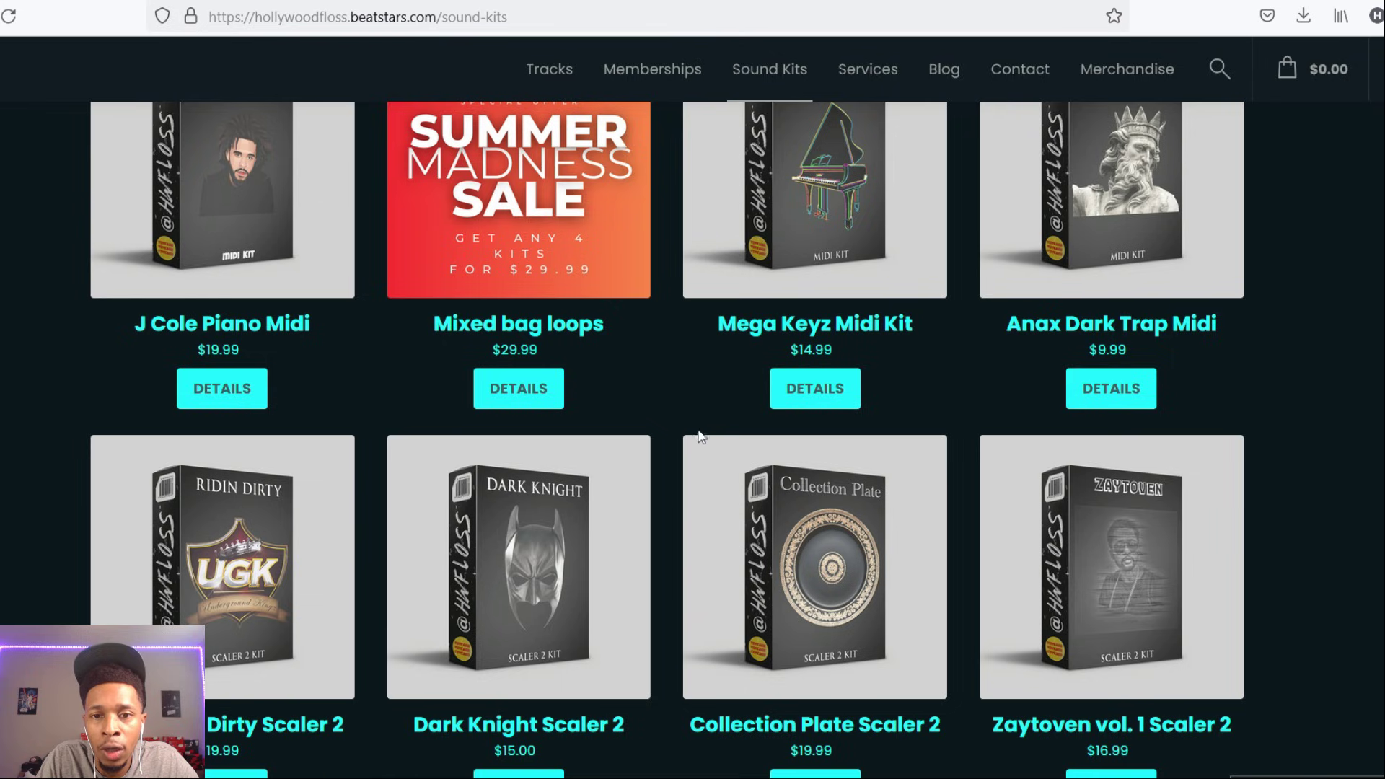
scroll(840, 525, "down", 3)
scroll(1089, 418, "down", 4)
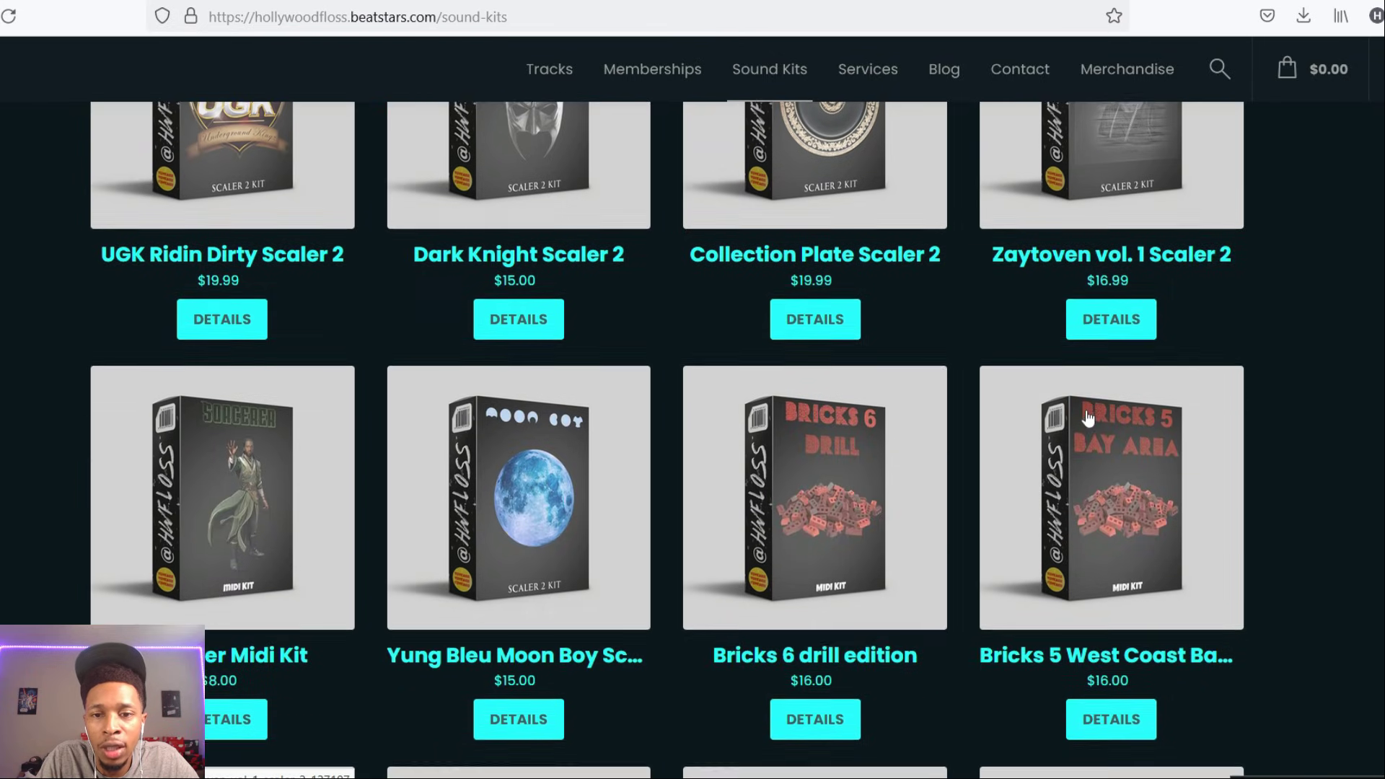
scroll(1095, 502, "down", 3)
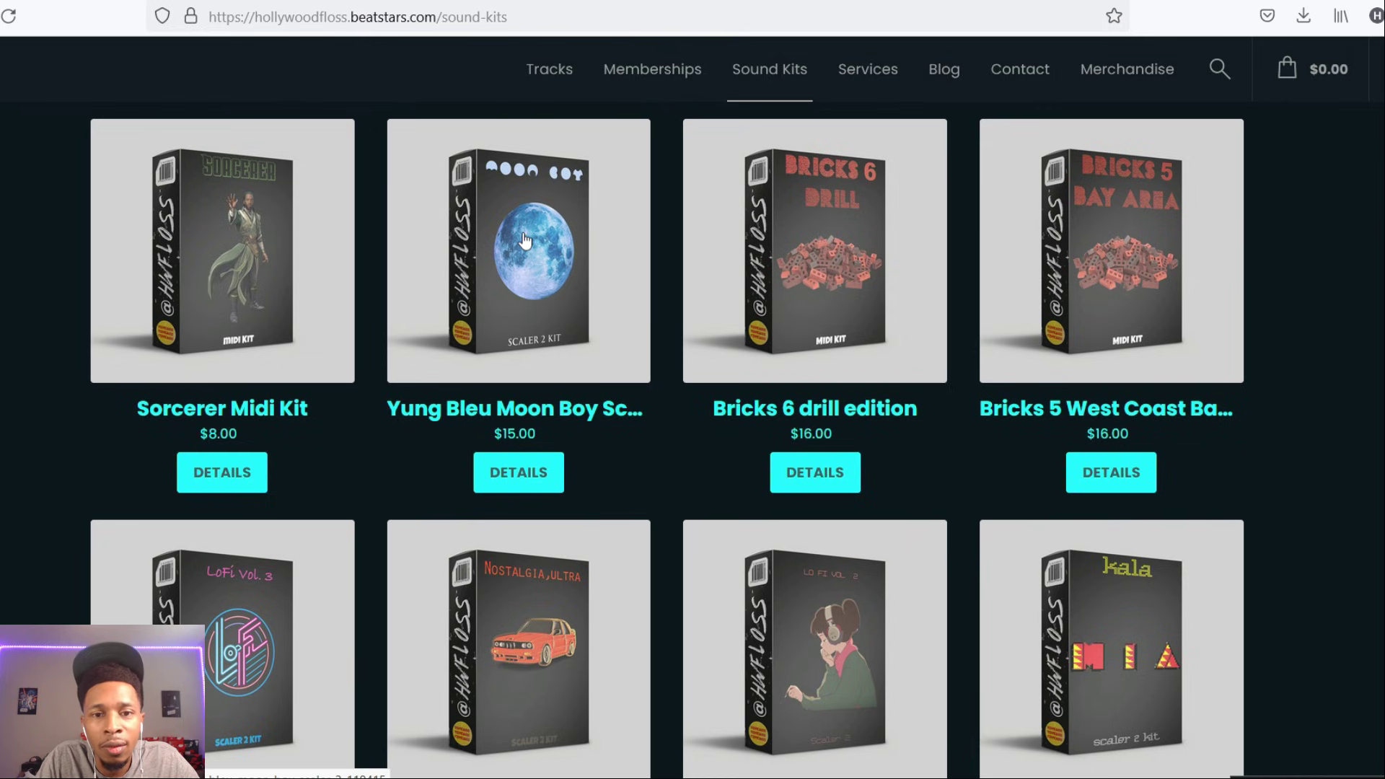
scroll(531, 639, "down", 2)
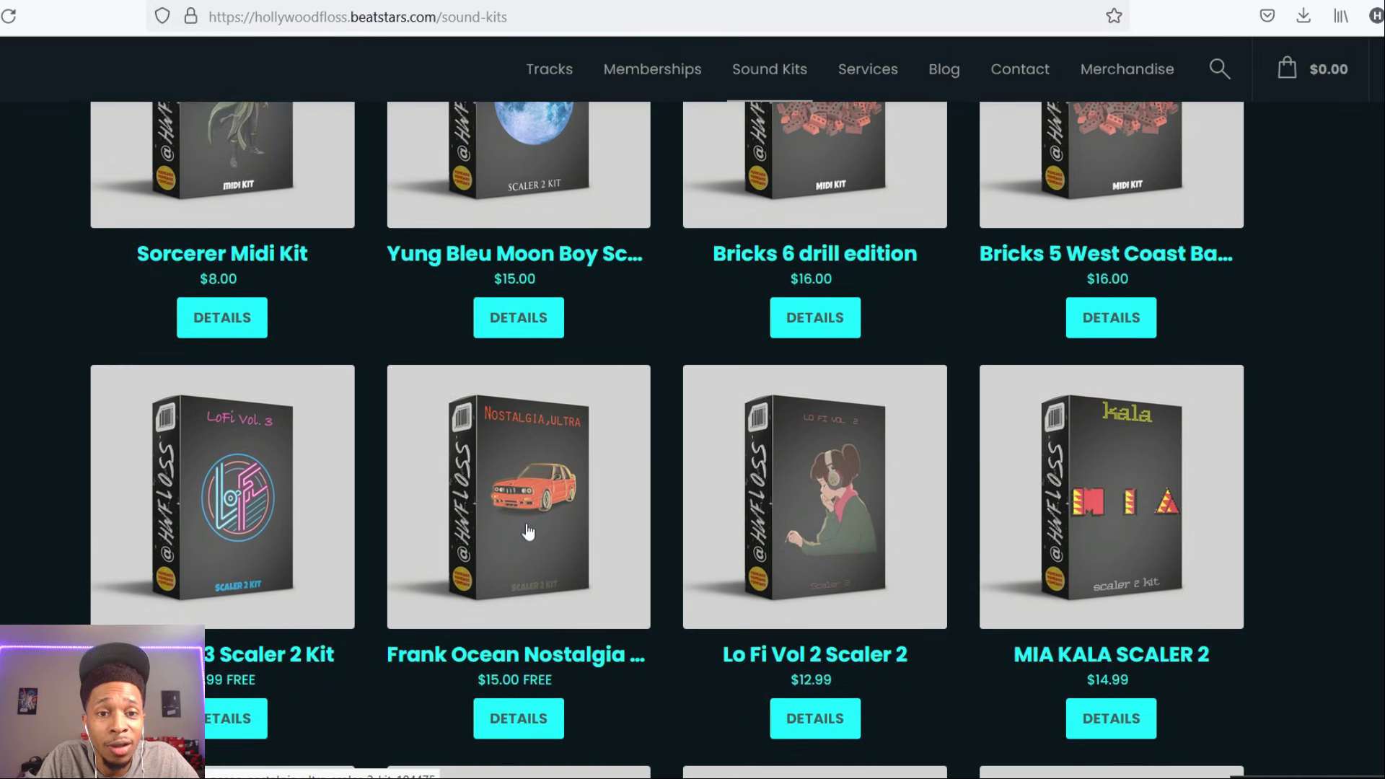